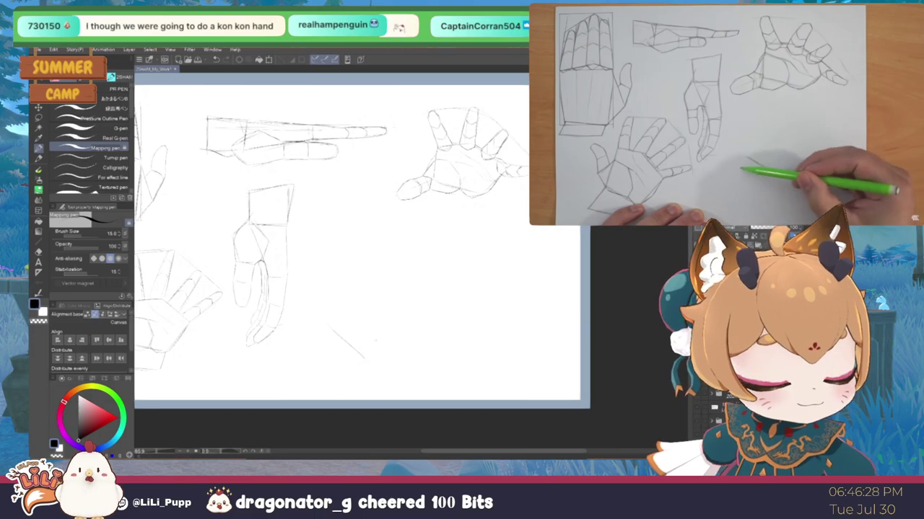
Sketch the angular wrist, palm and finger-block planes of a bent hand in the open area beside the downward-hanging hand
drag(365, 175, 412, 154)
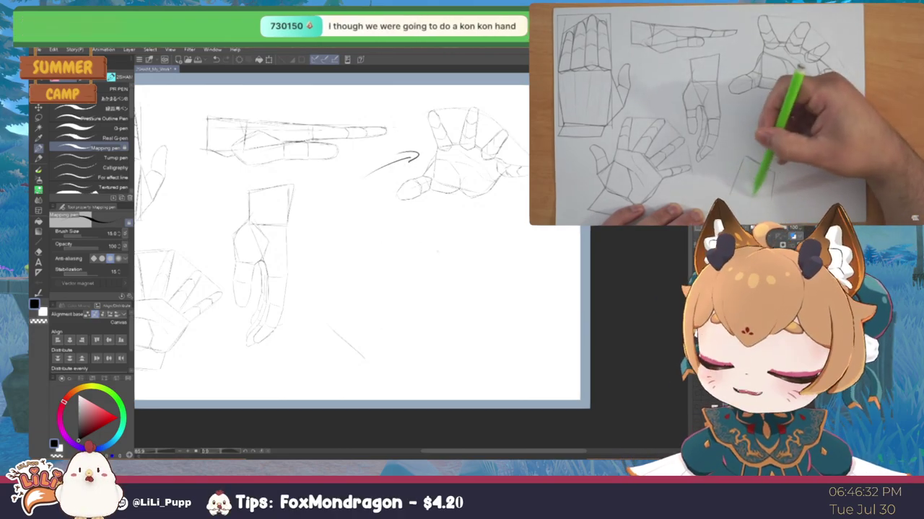
key(ctrl+z)
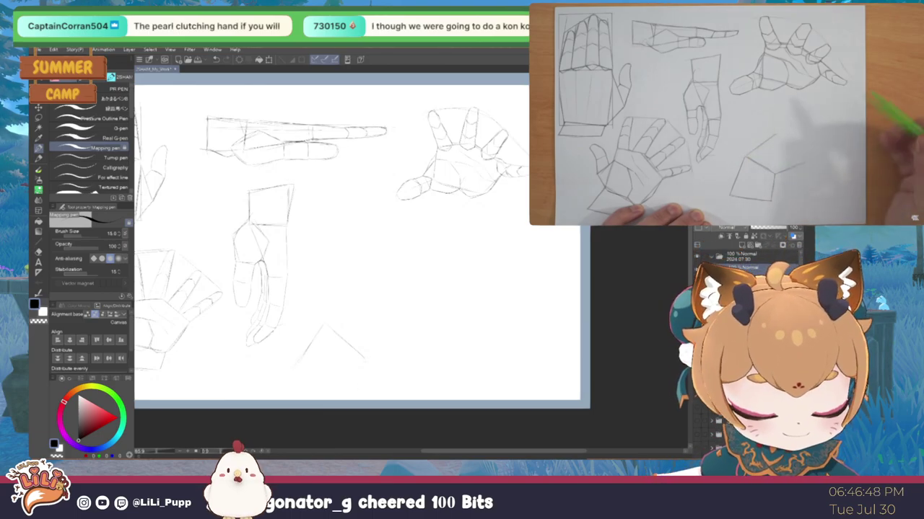
mouse_move(364, 357)
mouse_down()
mouse_move(358, 393)
mouse_move(293, 372)
mouse_up()
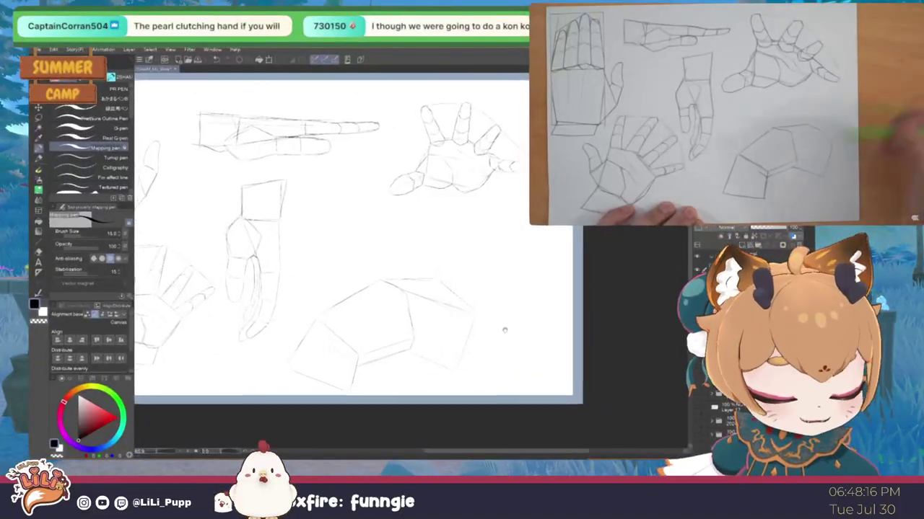
Lasso the new bent-hand construction, move it slightly upward, and return to the Mapping pen with the selection cleared
key(m)
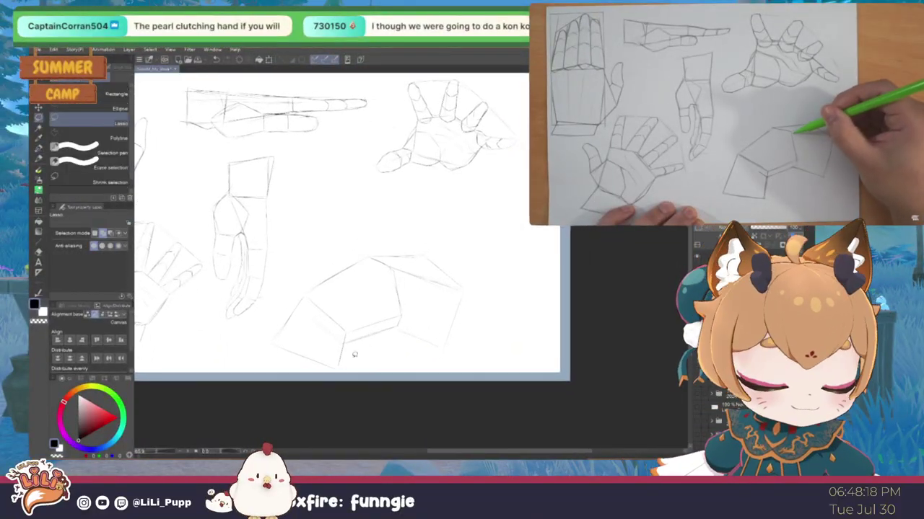
drag(279, 319, 283, 326)
key(ctrl+t)
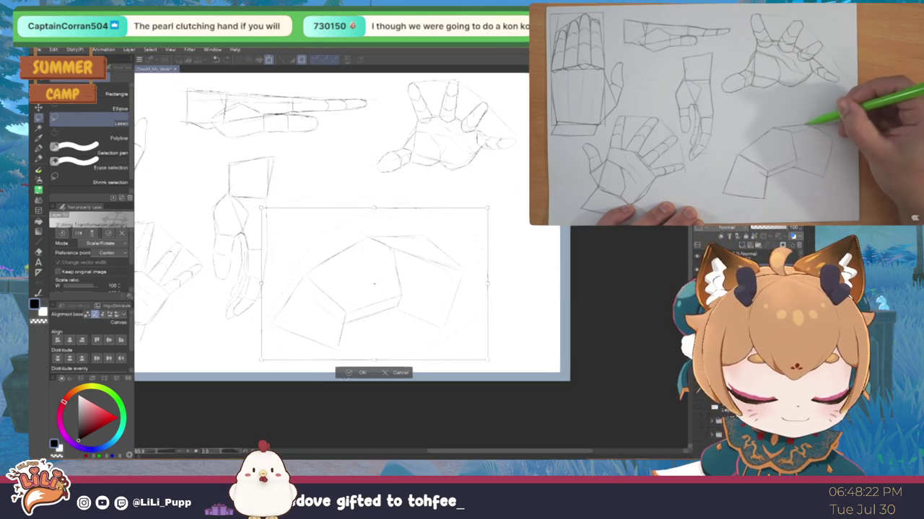
click(357, 372)
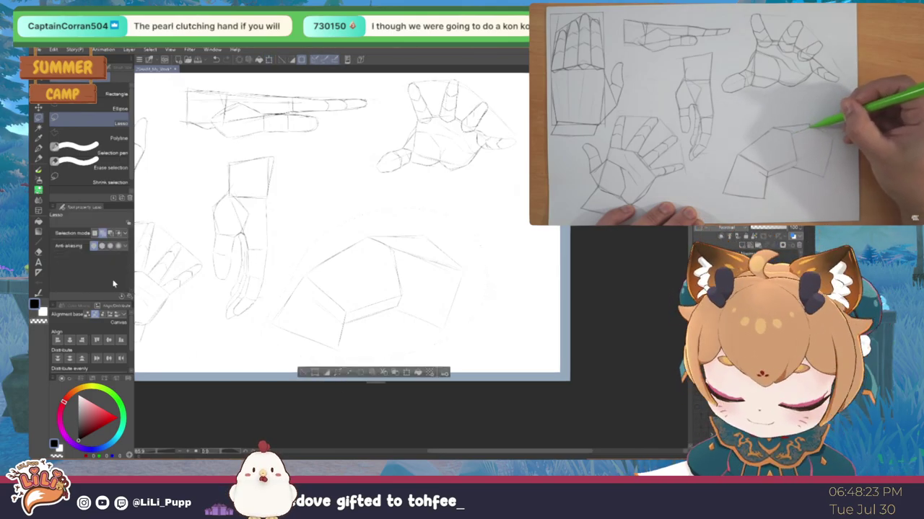
click(39, 149)
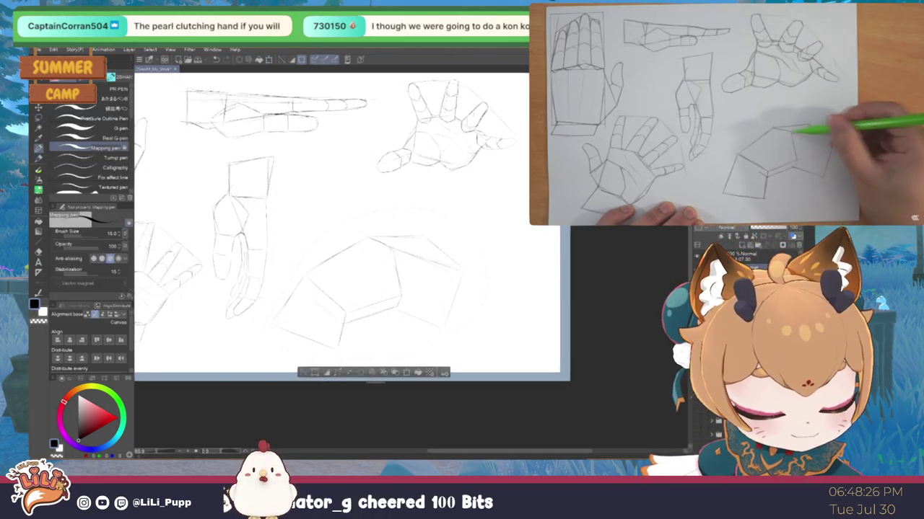
click(304, 375)
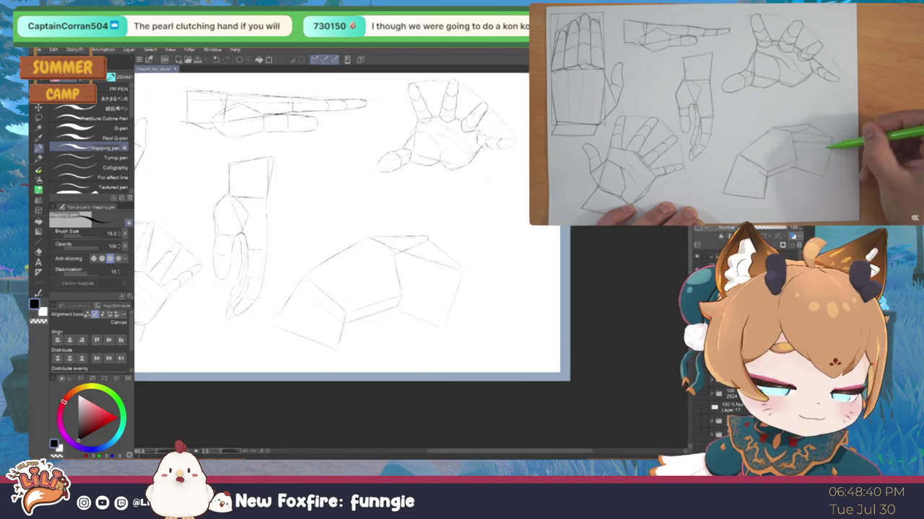
Sketch guide lines dividing the bent hand's finger block into separate fingers, rotating the canvas to suit the strokes
key(r)
drag(335, 430, 471, 380)
key(p)
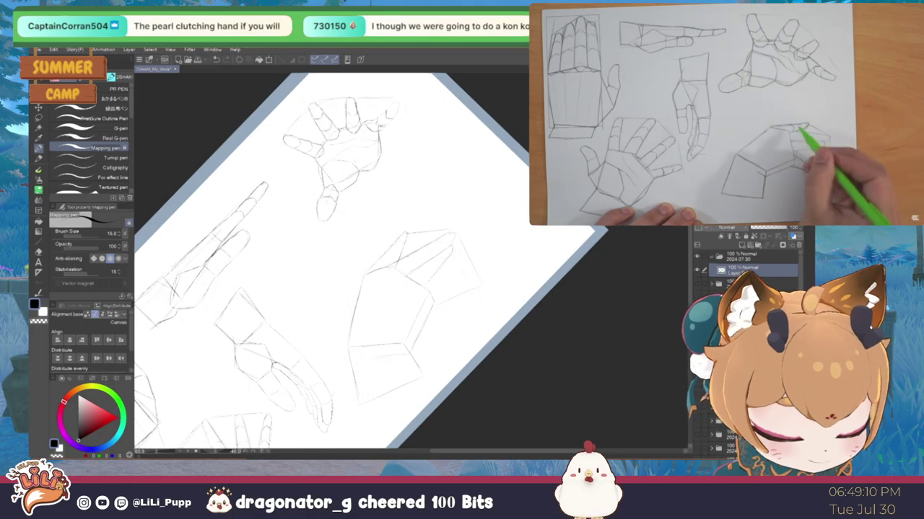
key(r)
drag(534, 331, 407, 403)
key(p)
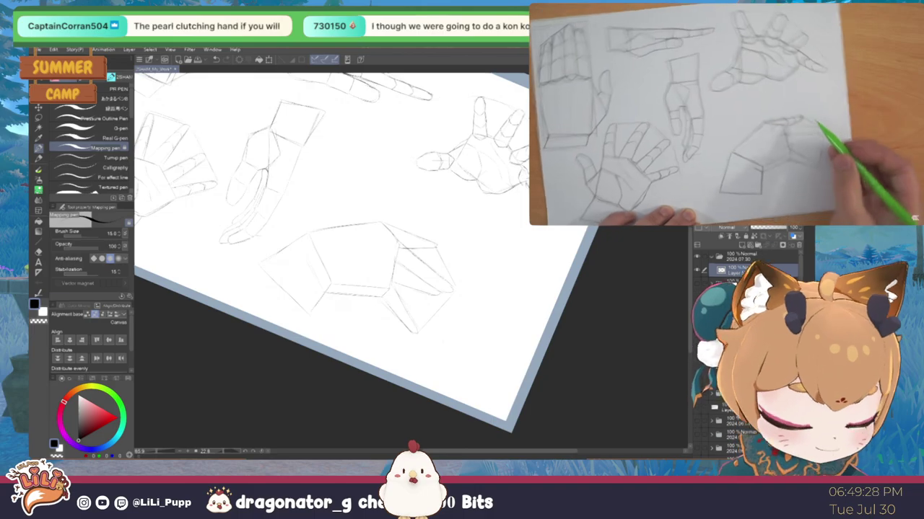
Refine the bent hand's fingers with outlines, knuckle marks and joint lines, and restore the canvas to its upright orientation
key(r)
mouse_move(383, 422)
mouse_down()
mouse_move(440, 423)
mouse_move(512, 391)
mouse_move(526, 370)
mouse_up()
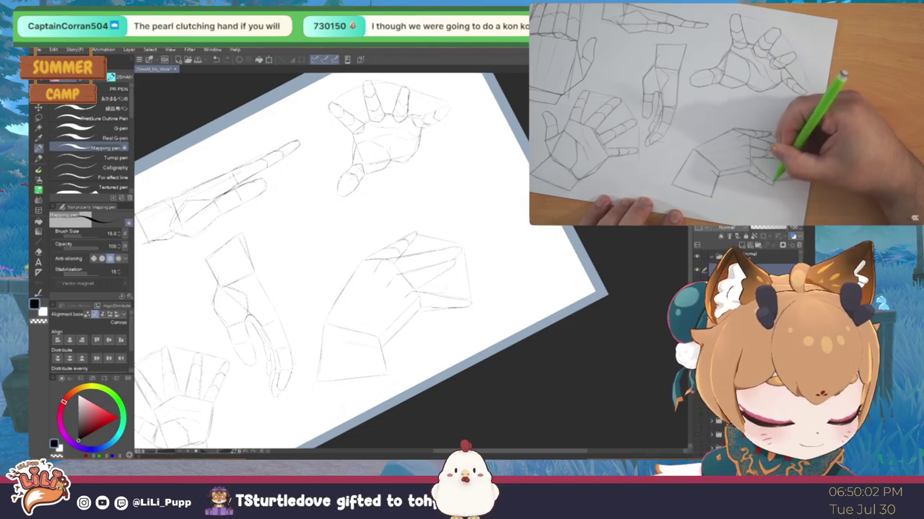
key(r)
mouse_move(432, 180)
mouse_down()
mouse_move(461, 238)
mouse_move(447, 303)
mouse_move(455, 238)
mouse_move(440, 195)
mouse_up()
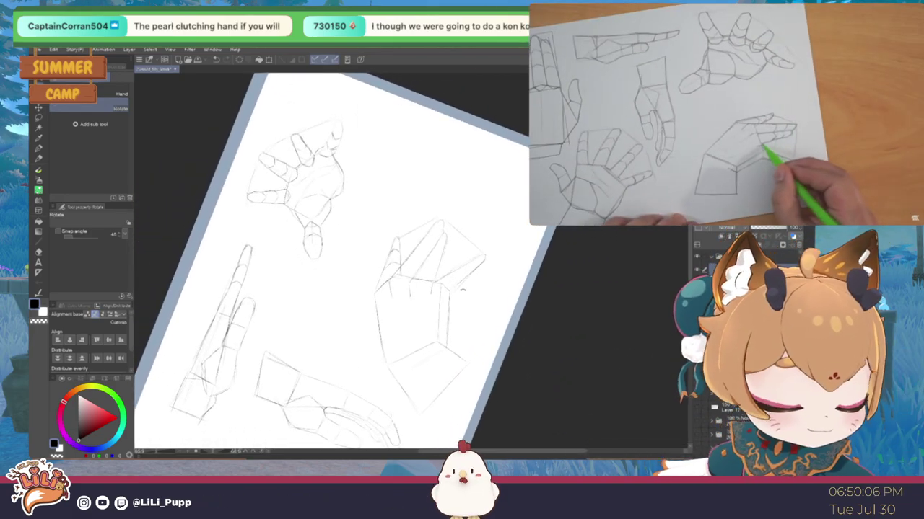
key(p)
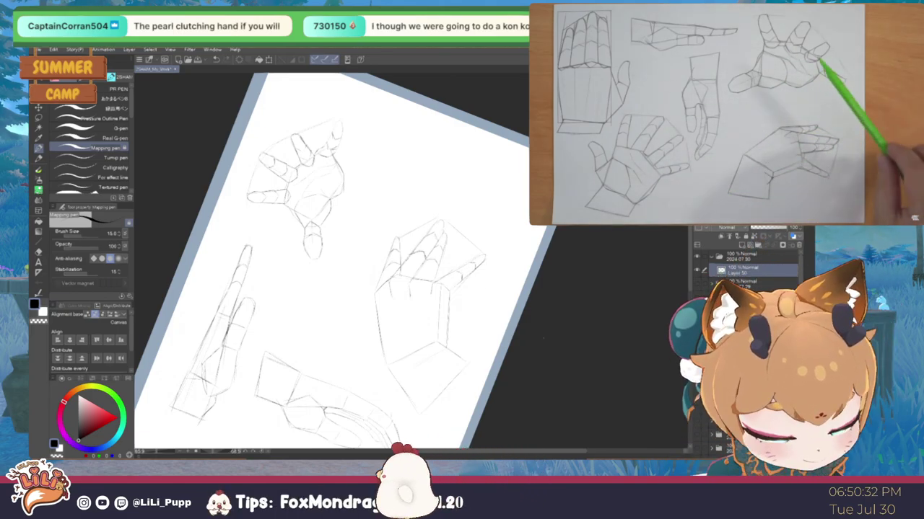
key(r)
key(p)
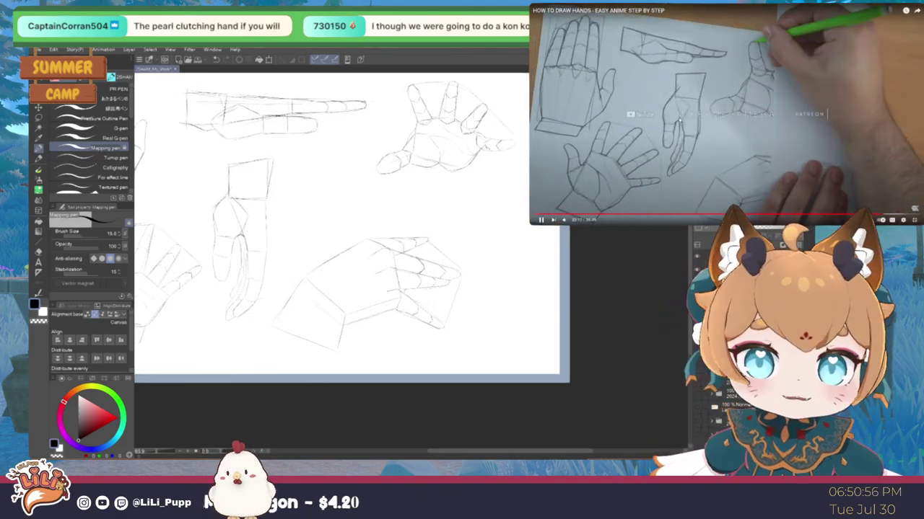
Pause the reference video, and scale the bent-hand sketch down while moving it upward on the page
click(846, 116)
scroll(511, 309, down, 3)
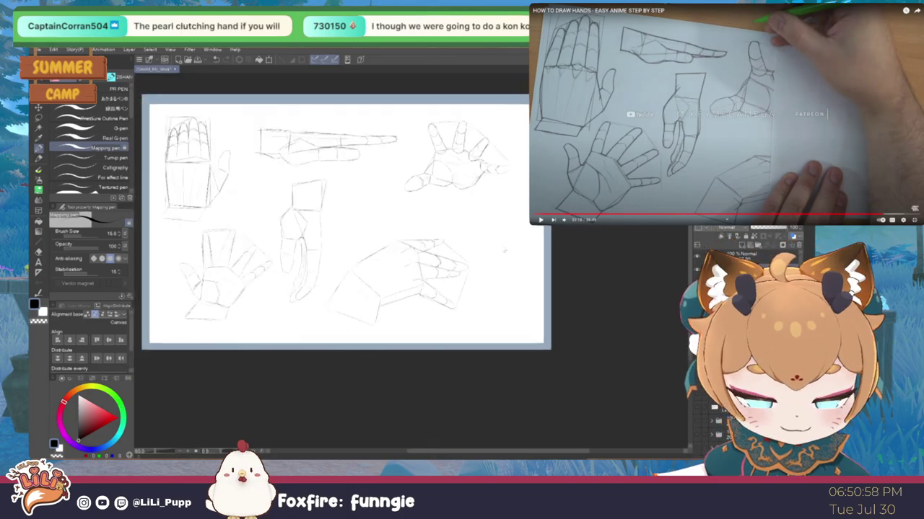
scroll(376, 149, up, 4)
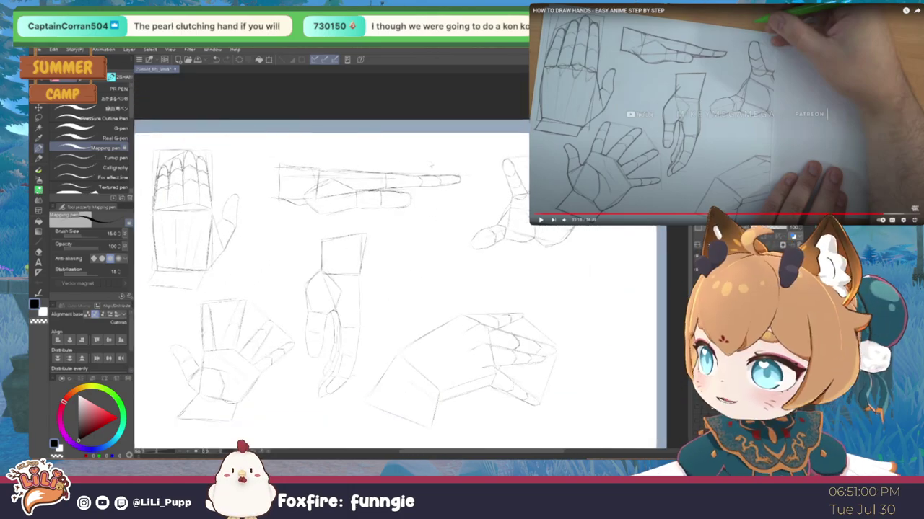
scroll(495, 151, down, 2)
scroll(495, 151, up, 1)
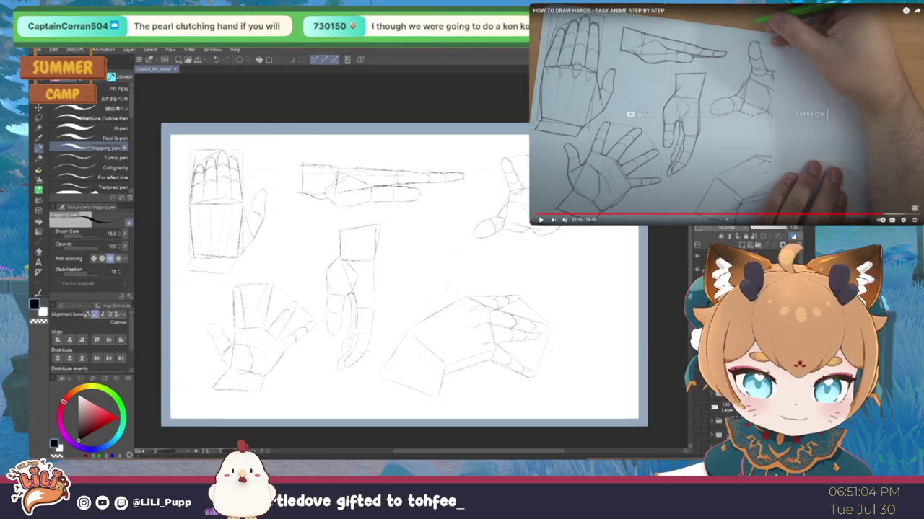
key(m)
mouse_move(569, 371)
mouse_down()
mouse_move(575, 273)
mouse_move(554, 281)
mouse_up()
key(ctrl+t)
drag(534, 332, 536, 299)
click(453, 368)
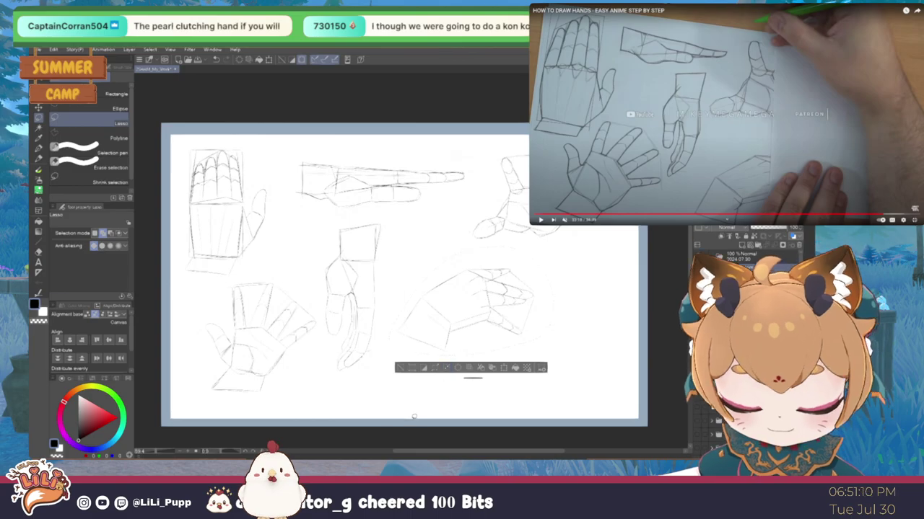
click(407, 365)
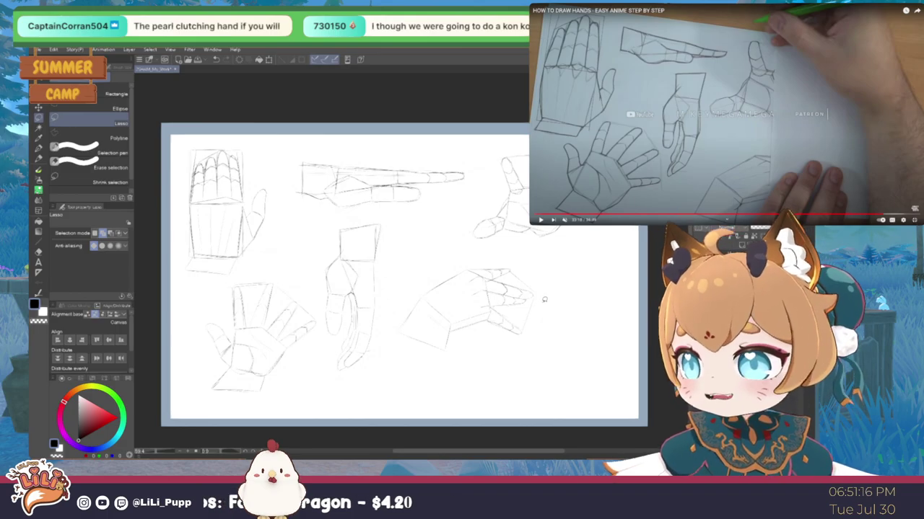
Lasso the foreshortened open hand near the page's upper edge and move it to the lower right corner of the page
drag(540, 325, 516, 270)
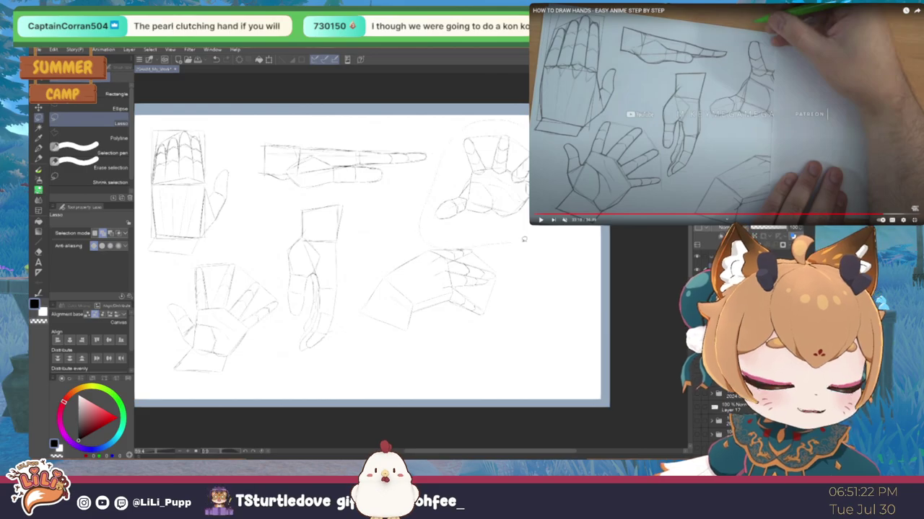
drag(524, 238, 521, 244)
key(ctrl+t)
mouse_move(526, 205)
mouse_down()
mouse_move(521, 339)
mouse_move(576, 372)
mouse_up()
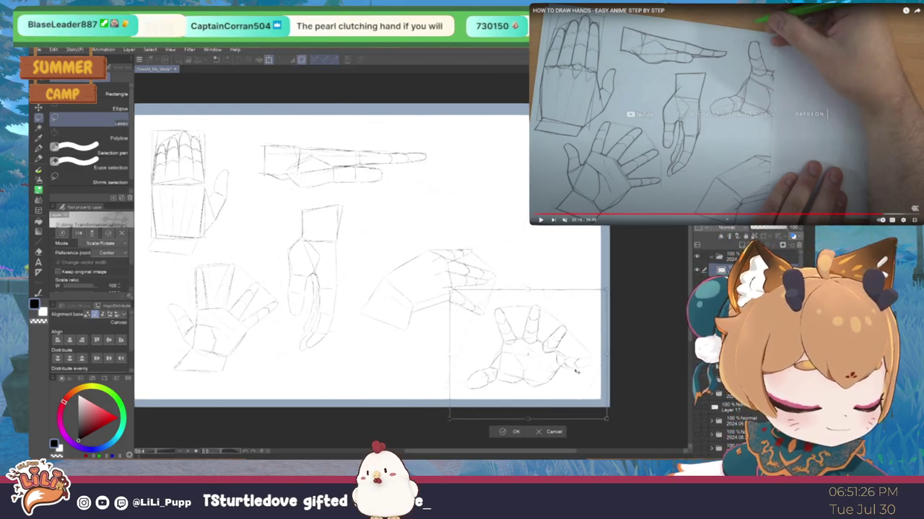
click(516, 432)
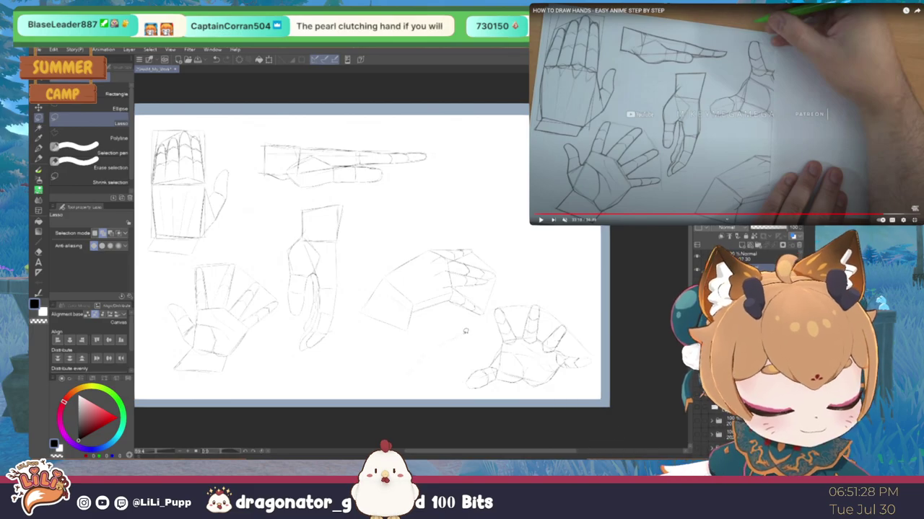
Shift the bent-hand sketch slightly left, away from the relocated open hand, and switch back to the Mapping pen
key(ctrl+t)
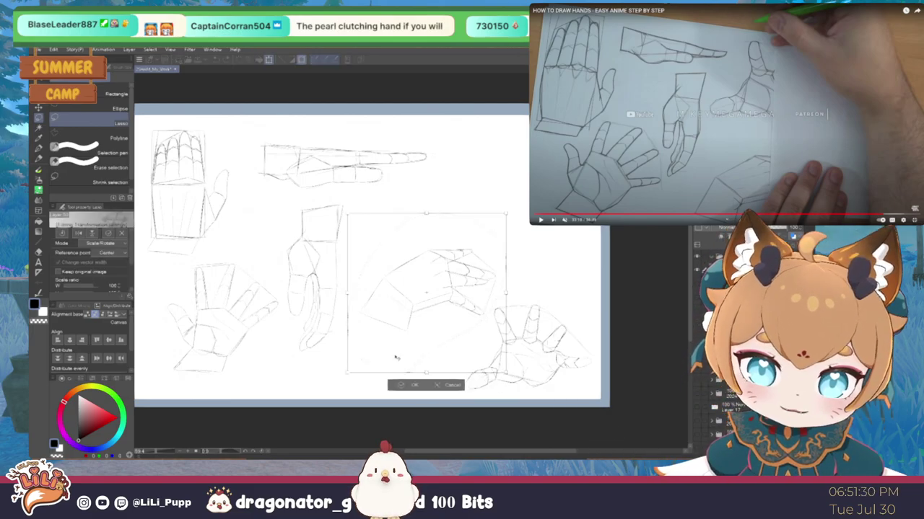
drag(465, 338, 454, 335)
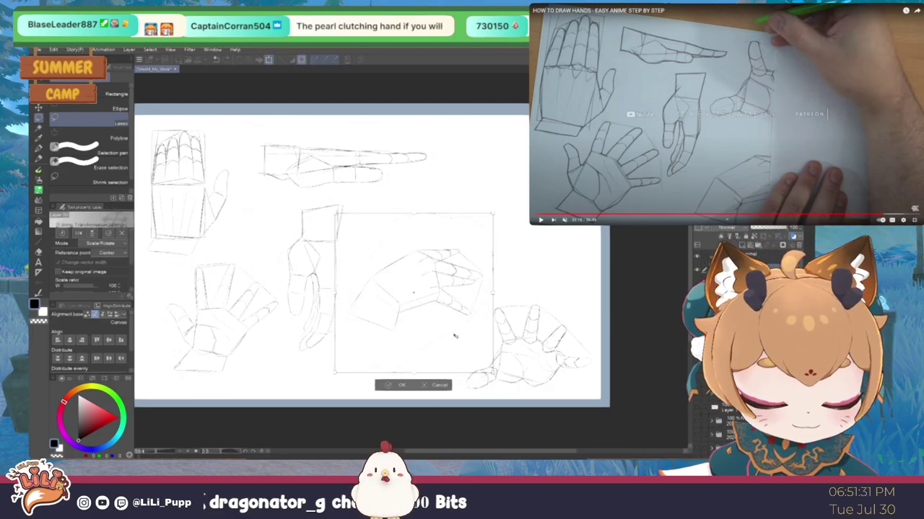
click(396, 386)
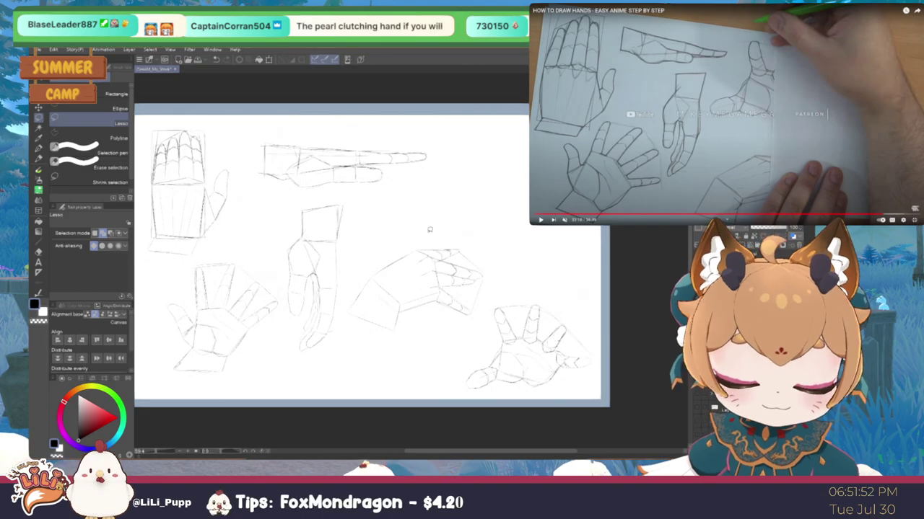
scroll(491, 248, down, 1)
scroll(469, 231, up, 1)
scroll(494, 194, up, 1)
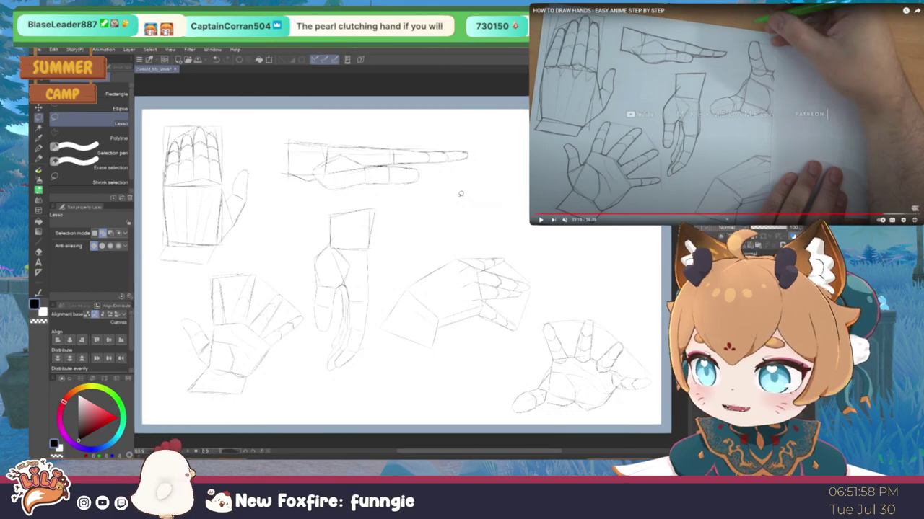
click(39, 157)
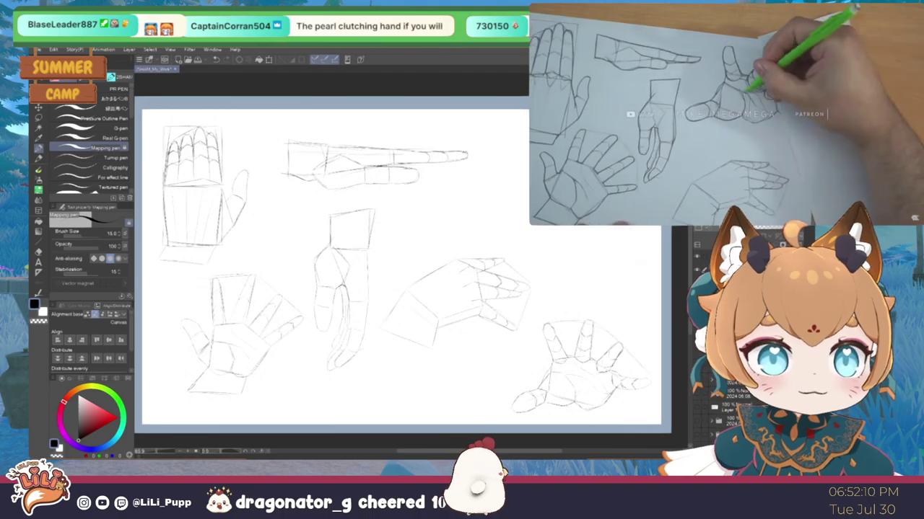
Unmute the hand-drawing reference video, watch its ending and close it
click(568, 216)
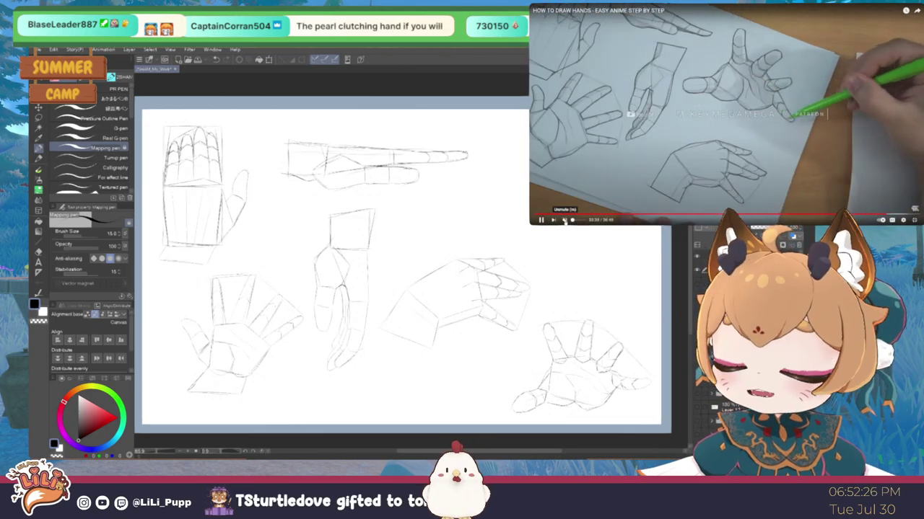
click(565, 220)
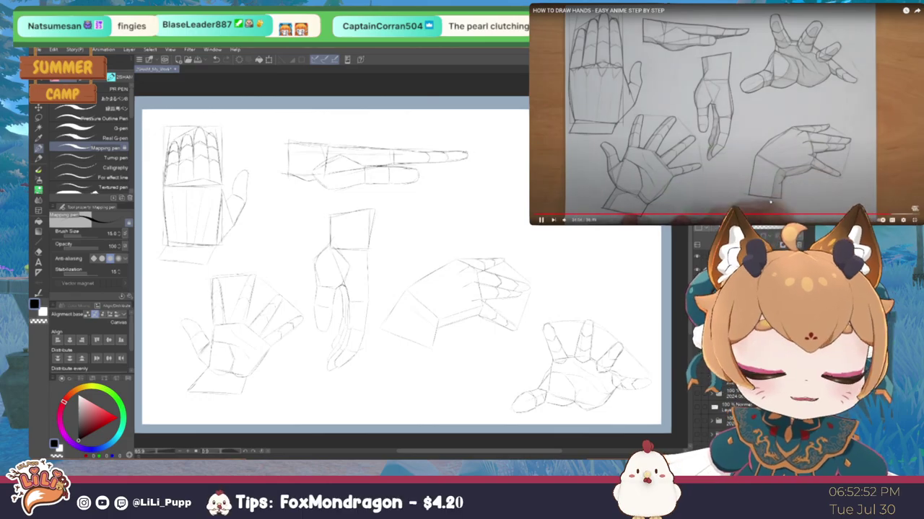
key(Escape)
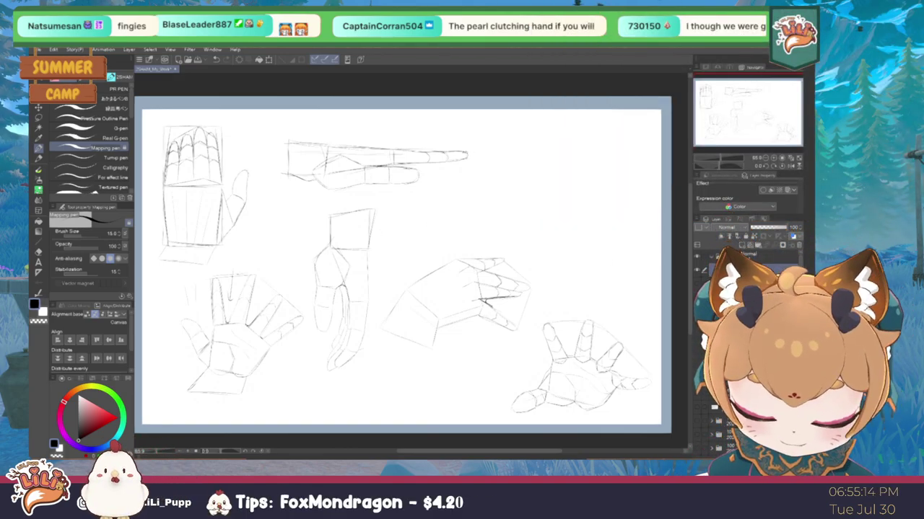
Hide the hand construction sketch layer in the 2024.07.30 folder and briefly display the 2024.07.29 hand studies for review
scroll(353, 357, down, 8)
scroll(353, 357, down, 5)
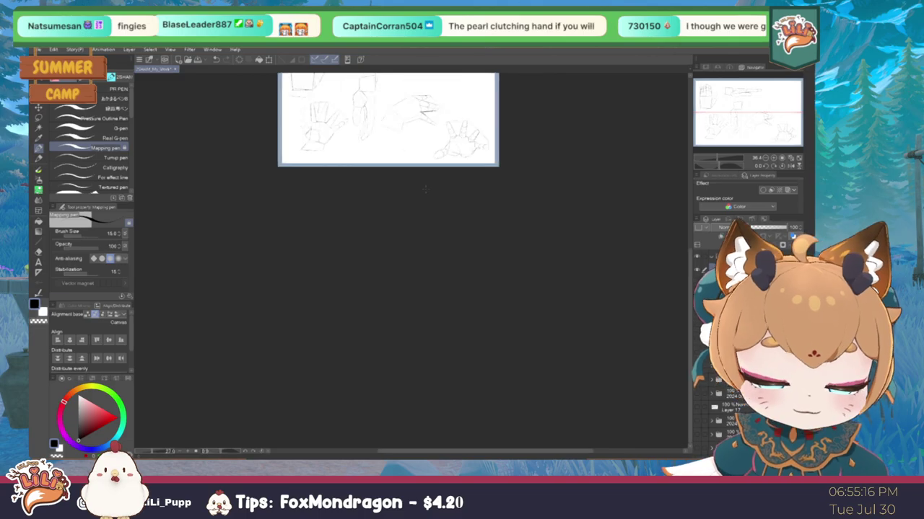
scroll(353, 289, up, 5)
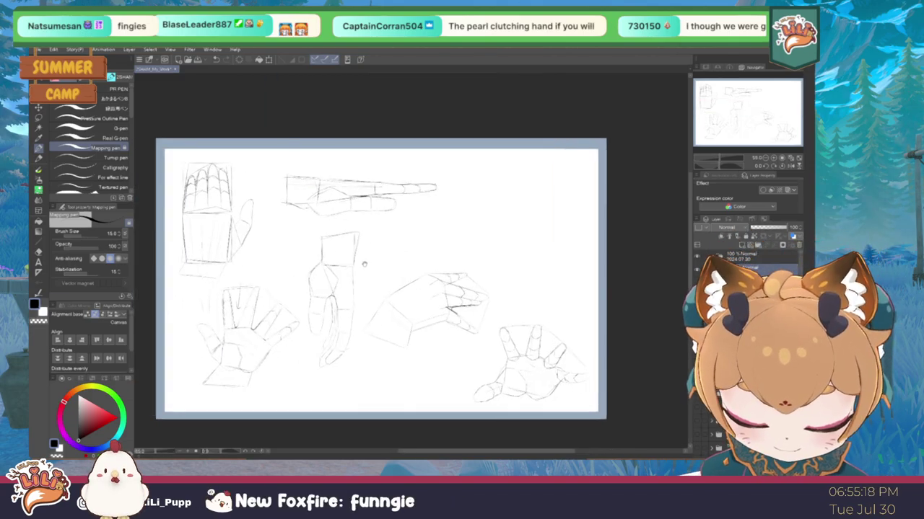
click(697, 270)
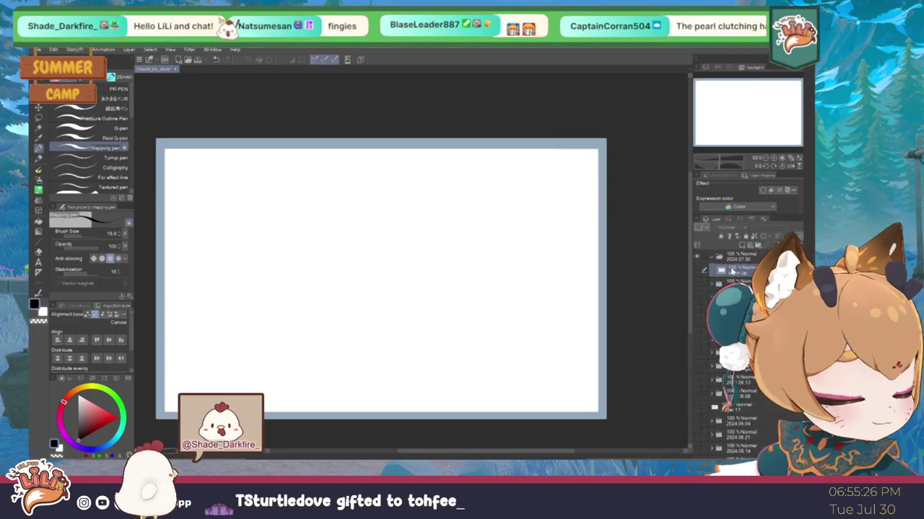
click(697, 286)
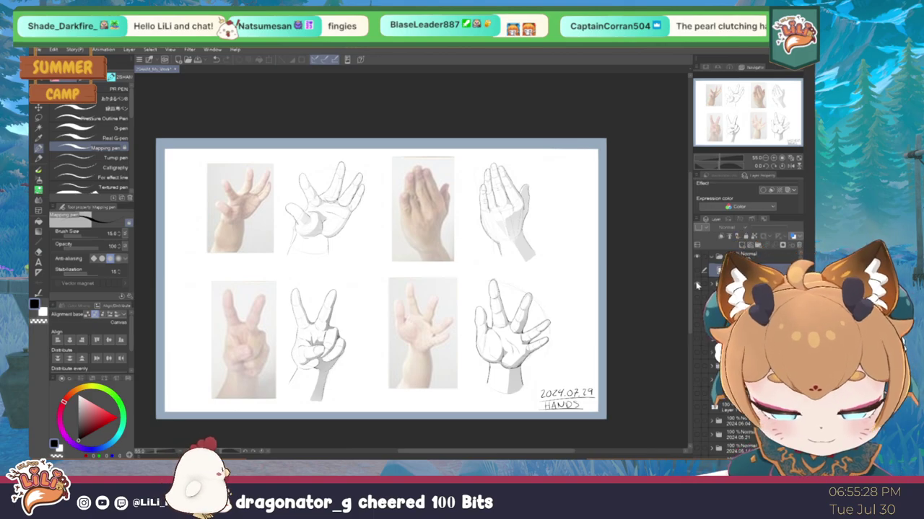
click(697, 286)
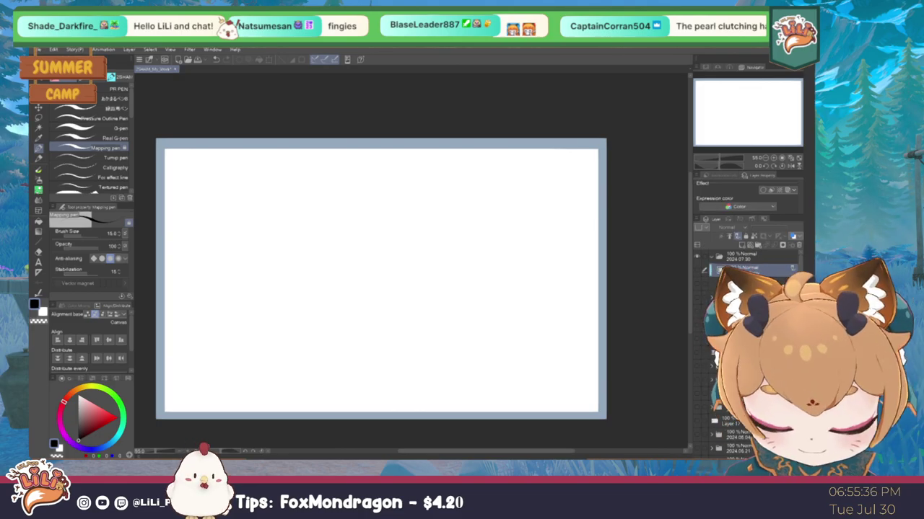
Review the hand-photo reference sheets and the earlier hand studies dated 2024.07.29 and 2024.07.25 by briefly displaying their layers
key(ctrl+z)
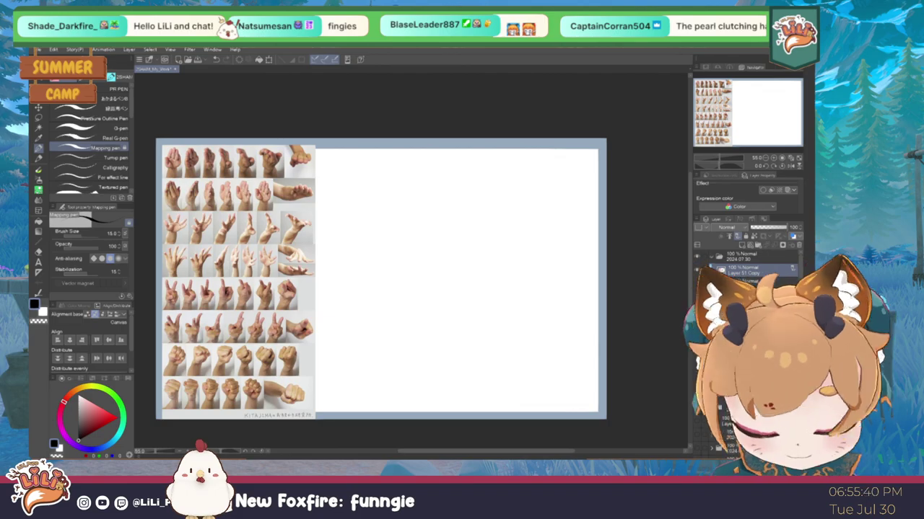
click(699, 273)
click(698, 299)
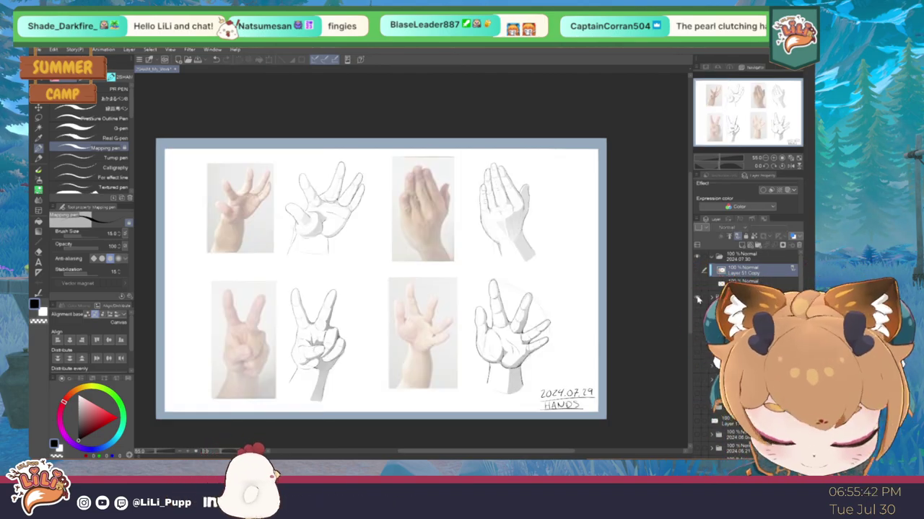
click(697, 299)
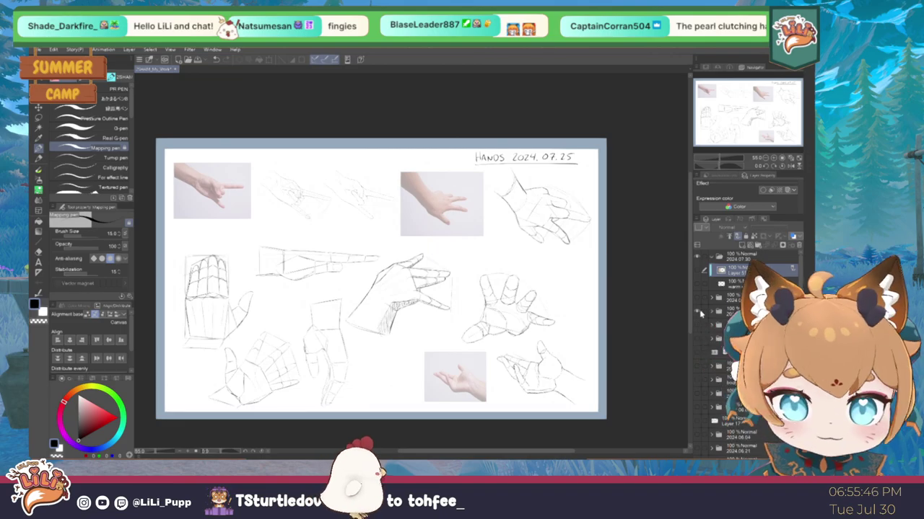
click(698, 312)
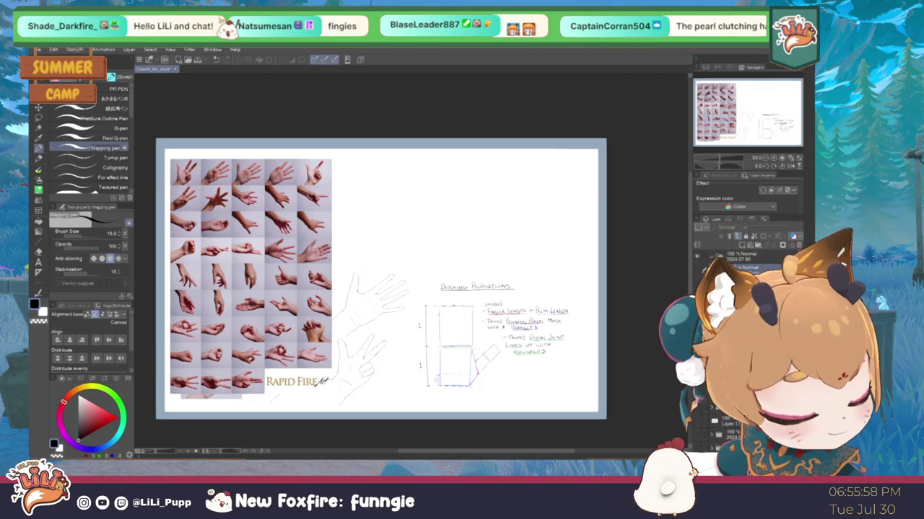
key(ctrl+Tab)
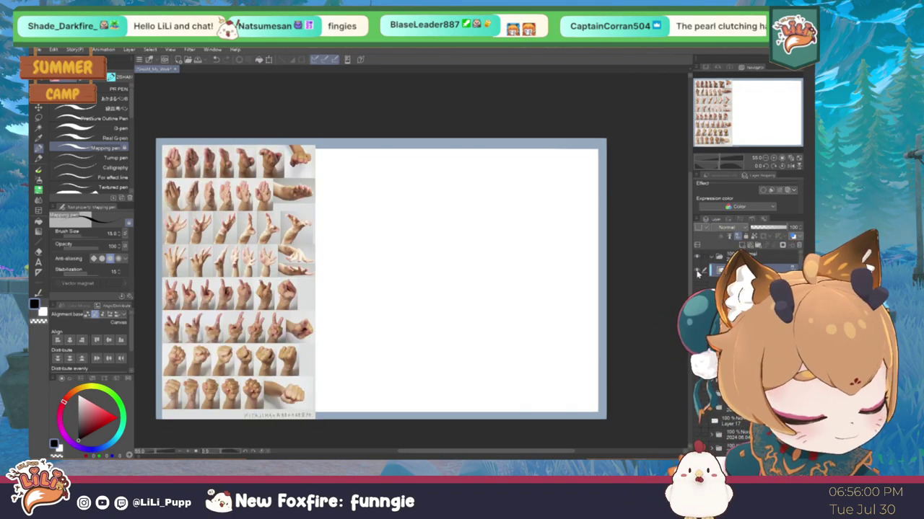
key(ctrl+Tab)
key(ctrl+Tab)
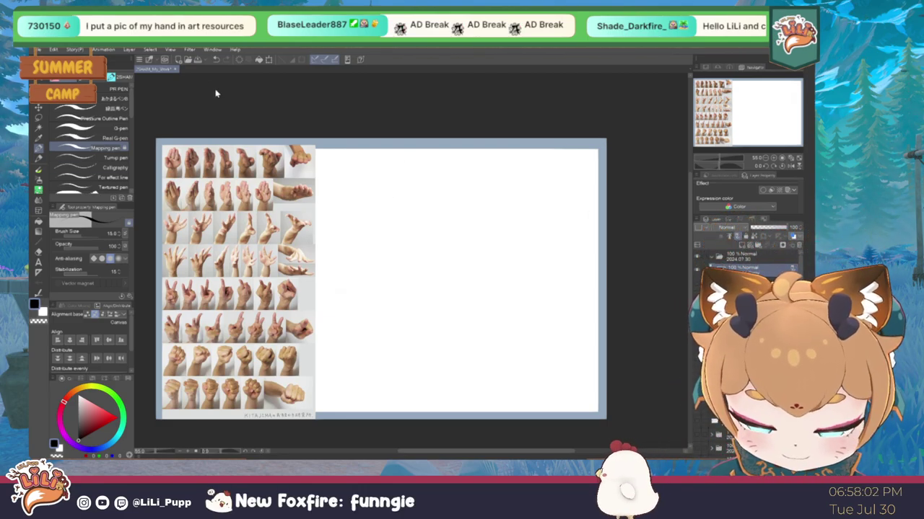
Hide the hand reference sheet, add the photo of the hand with two raised fingers, and scale it to about 37% near the page's upper-left corner
click(702, 264)
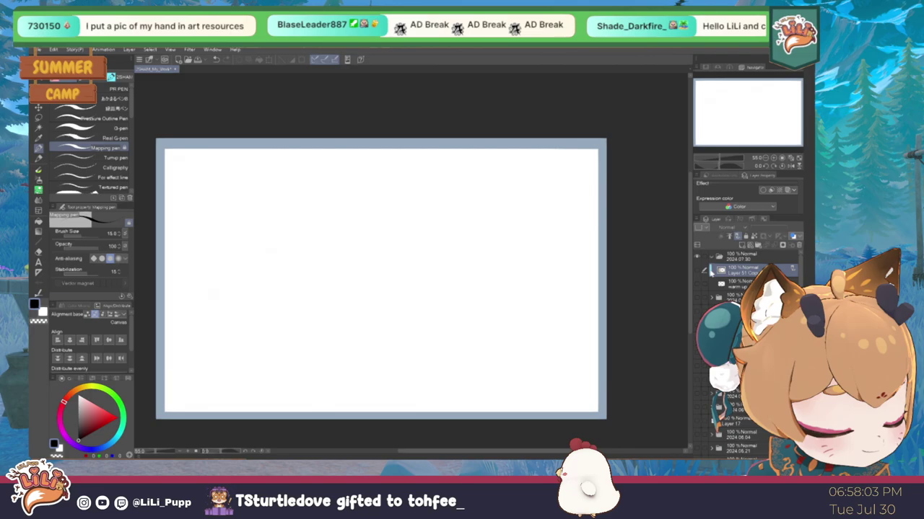
click(702, 264)
key(ctrl+t)
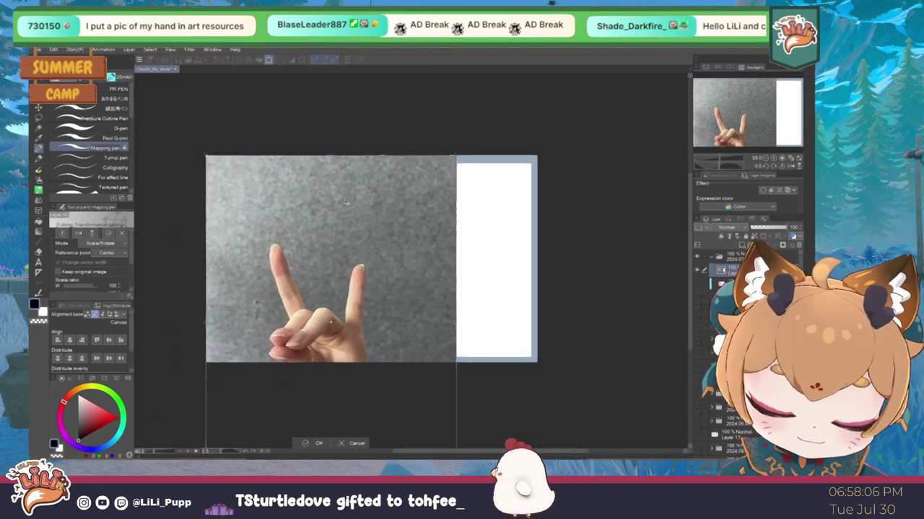
scroll(346, 204, down, 2)
drag(419, 388, 344, 263)
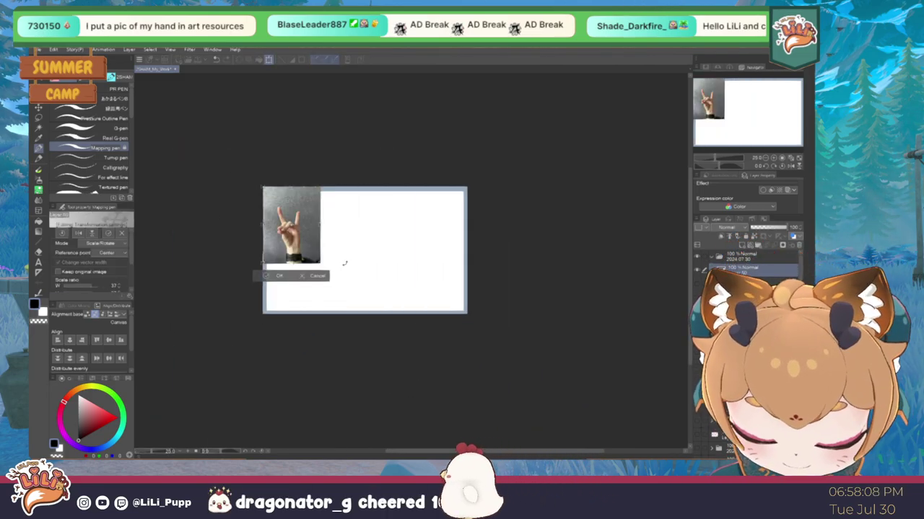
scroll(315, 226, up, 4)
drag(277, 261, 289, 281)
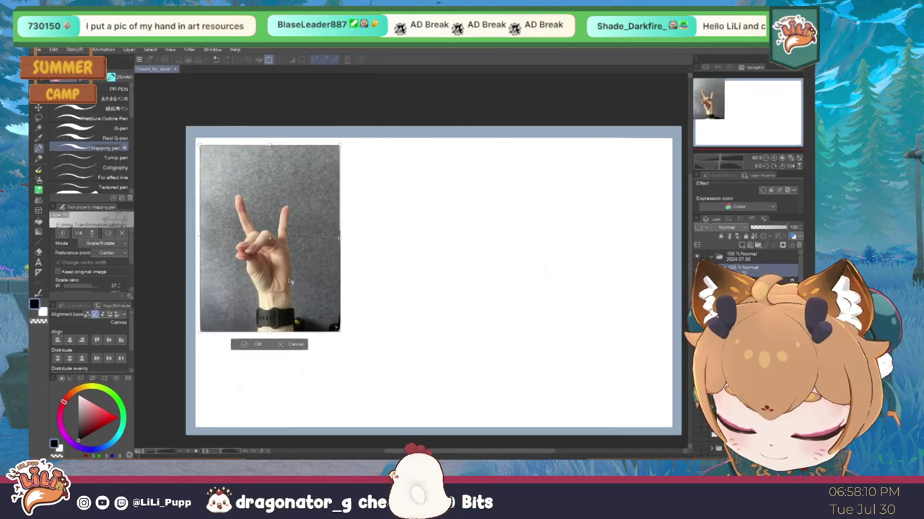
click(261, 344)
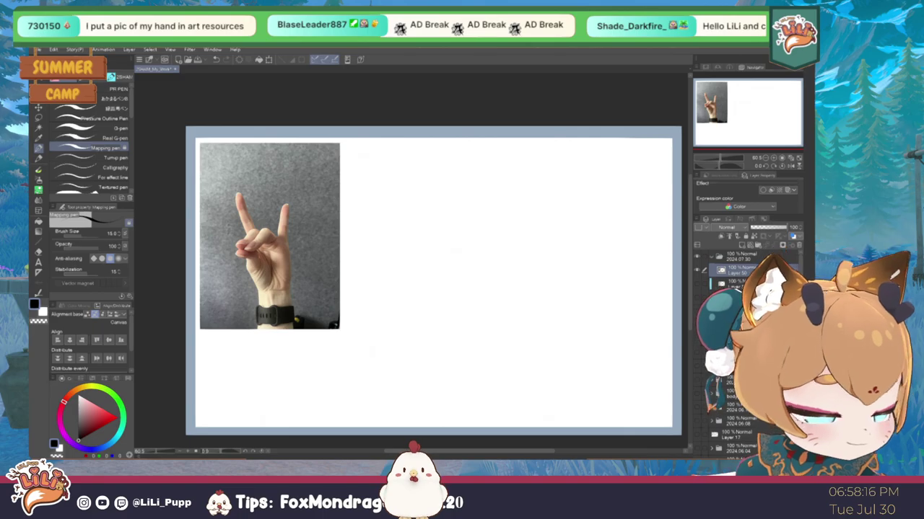
Paste the second hand photo, scale it down and place it directly right of the first photo
key(ctrl+v)
key(ctrl+t)
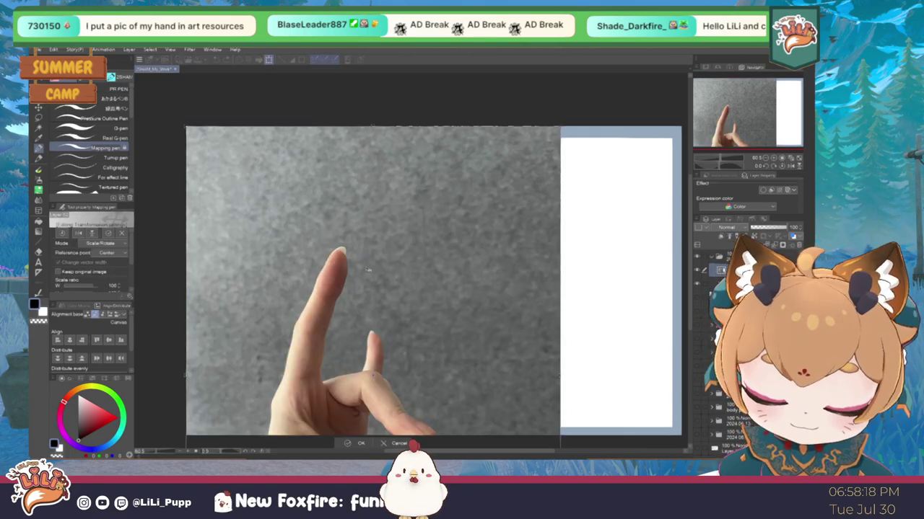
scroll(455, 375, down, 2)
drag(449, 433, 343, 288)
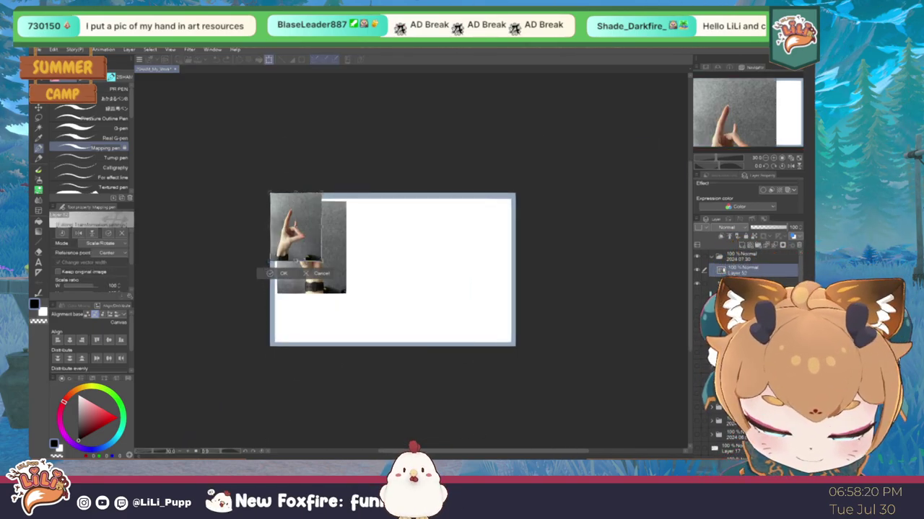
drag(297, 256, 383, 268)
key(Return)
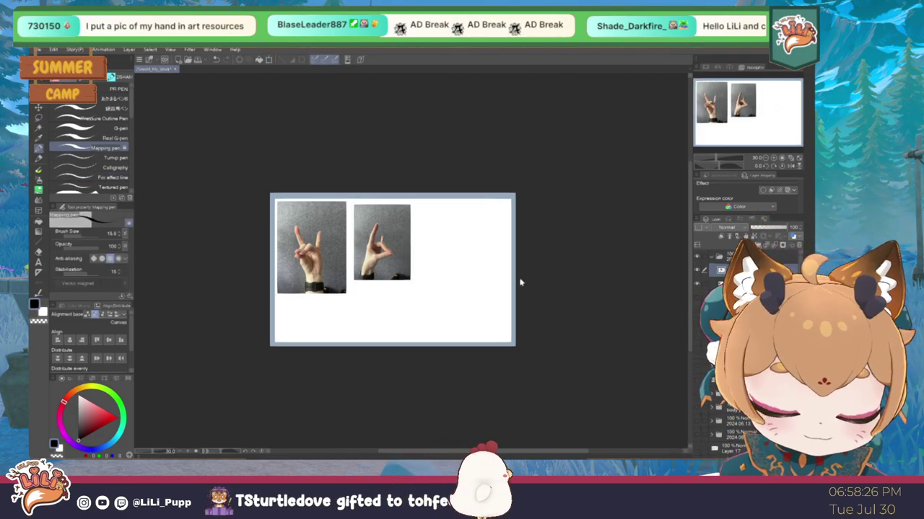
Paste the third hand photo below the second photo's layer, scale it to about 33%, and place it right of the other two
click(727, 284)
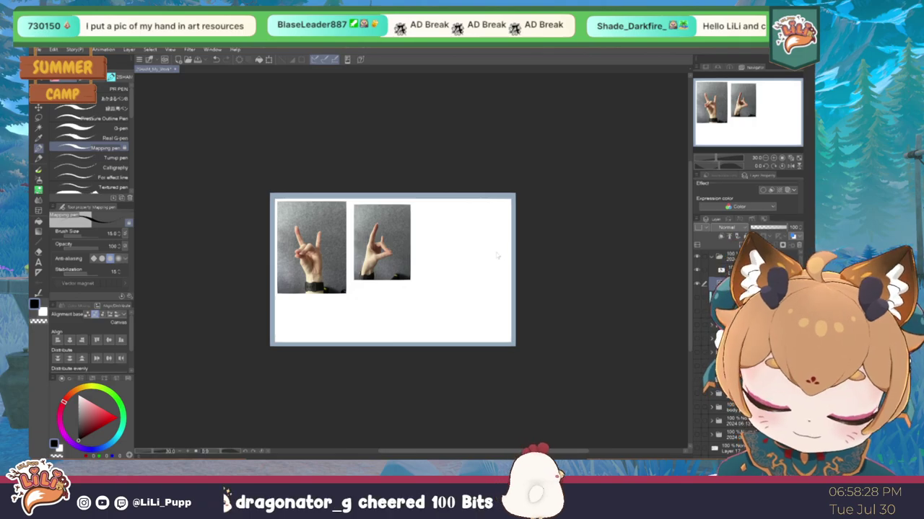
key(ctrl+v)
drag(460, 422, 365, 284)
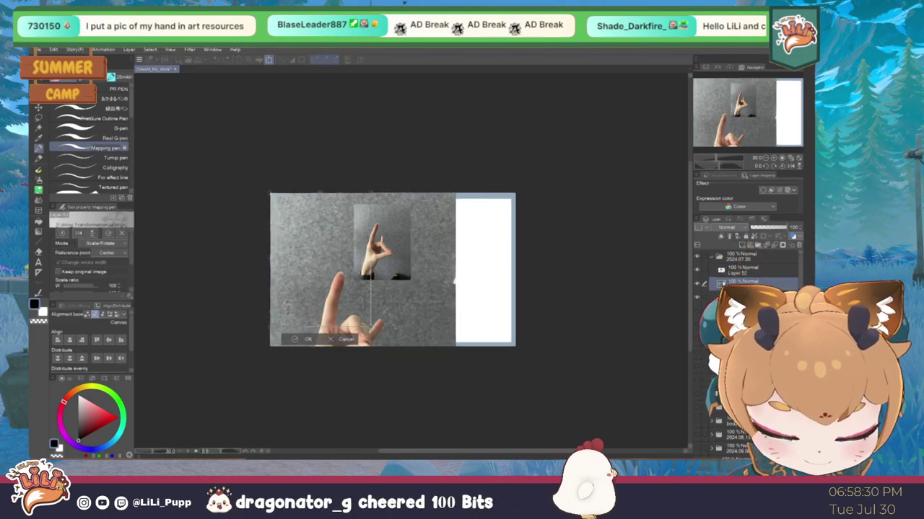
drag(310, 249, 460, 254)
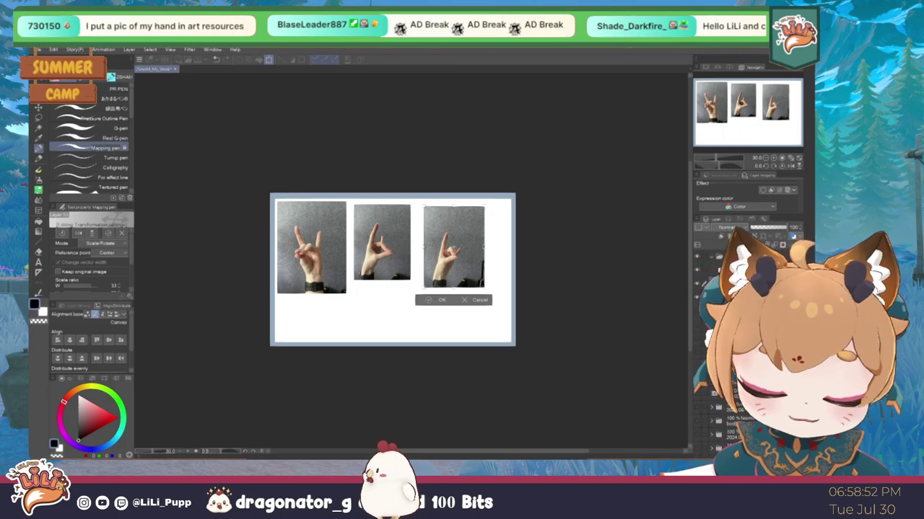
click(433, 300)
click(697, 283)
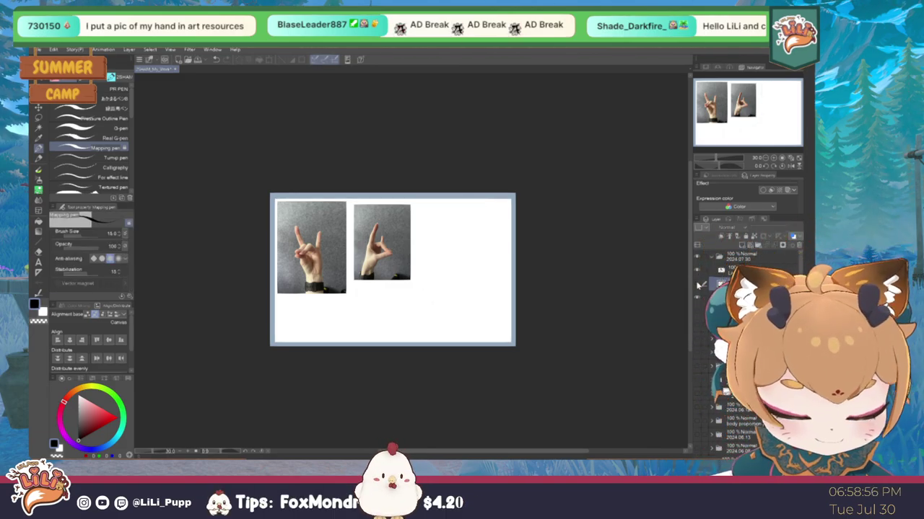
click(699, 283)
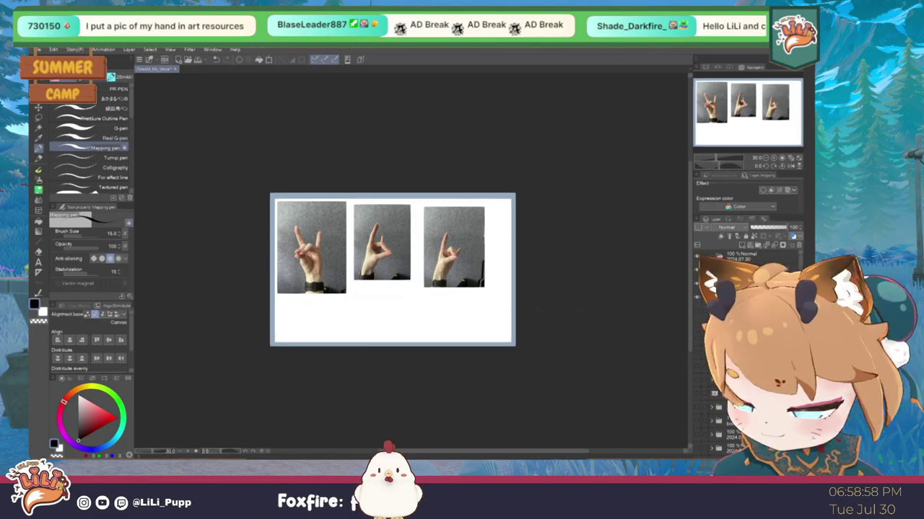
Crop the third hand photo to a rectangular selection closely framing the hand
key(m)
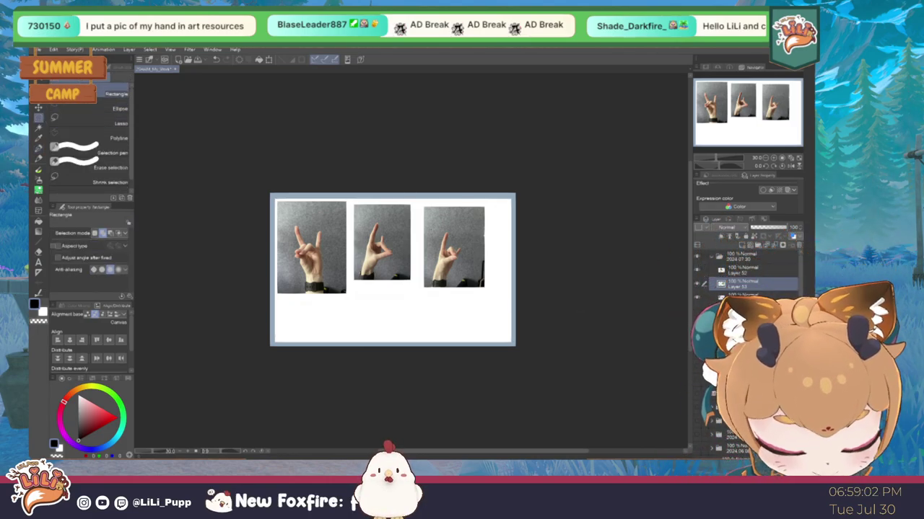
drag(430, 225, 470, 280)
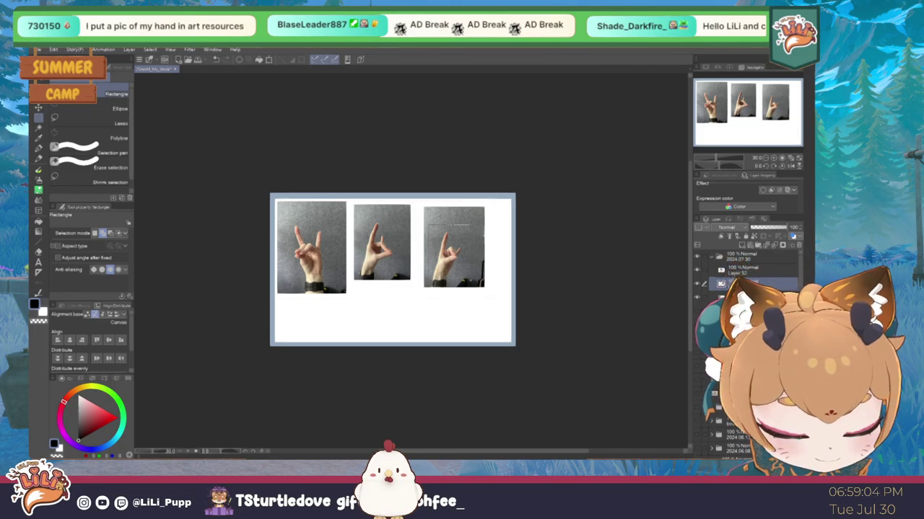
click(393, 293)
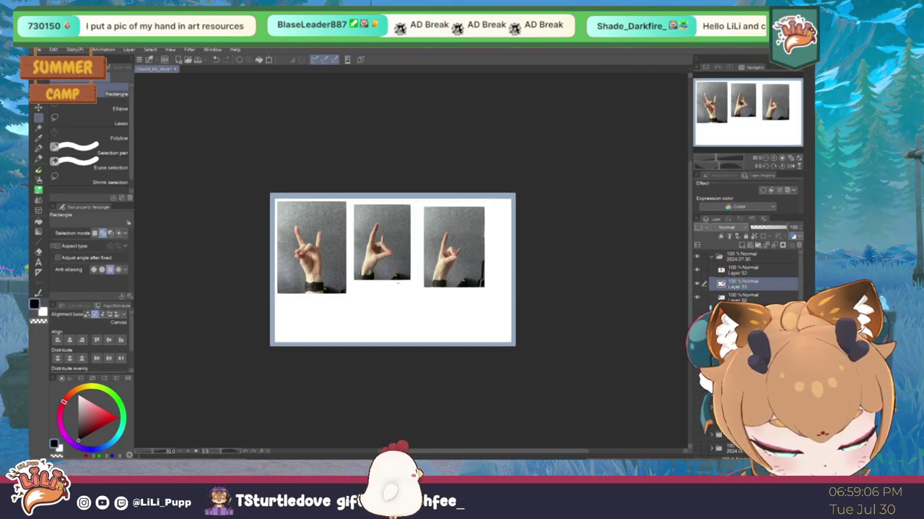
drag(430, 226, 485, 287)
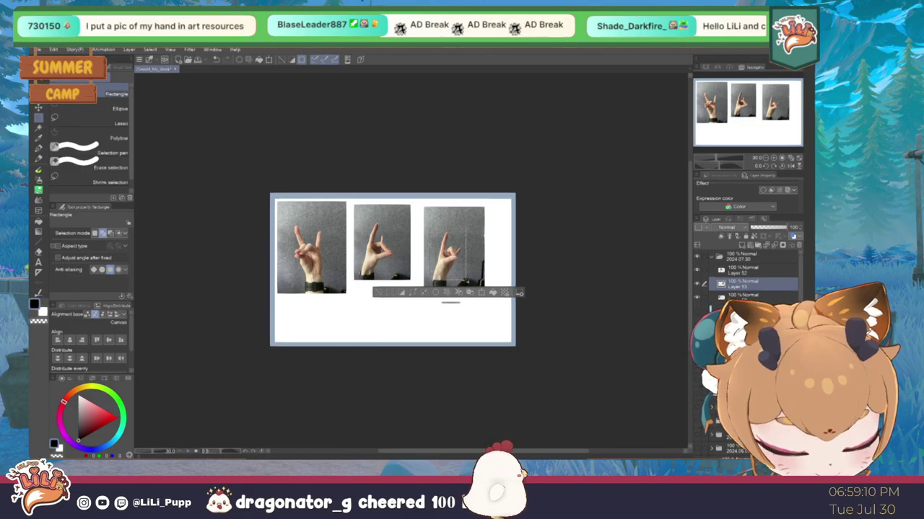
click(447, 296)
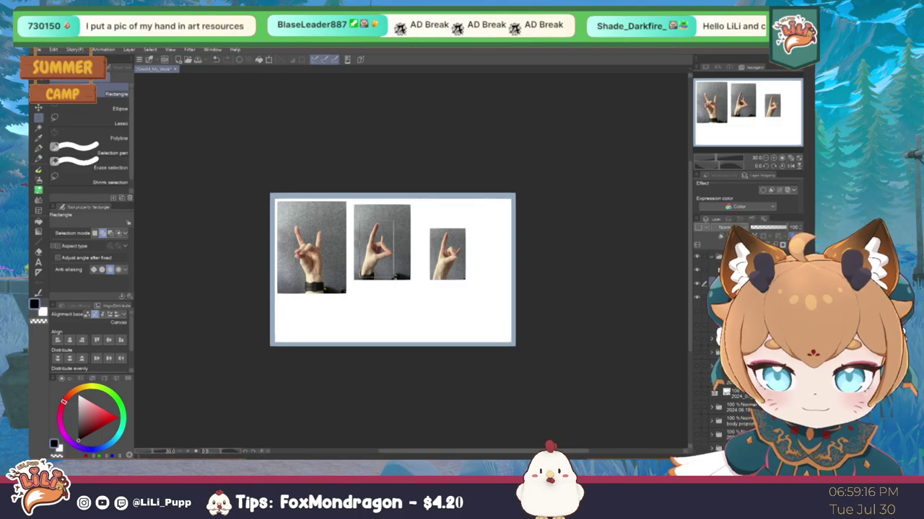
key(ctrl+shift+d)
key(Delete)
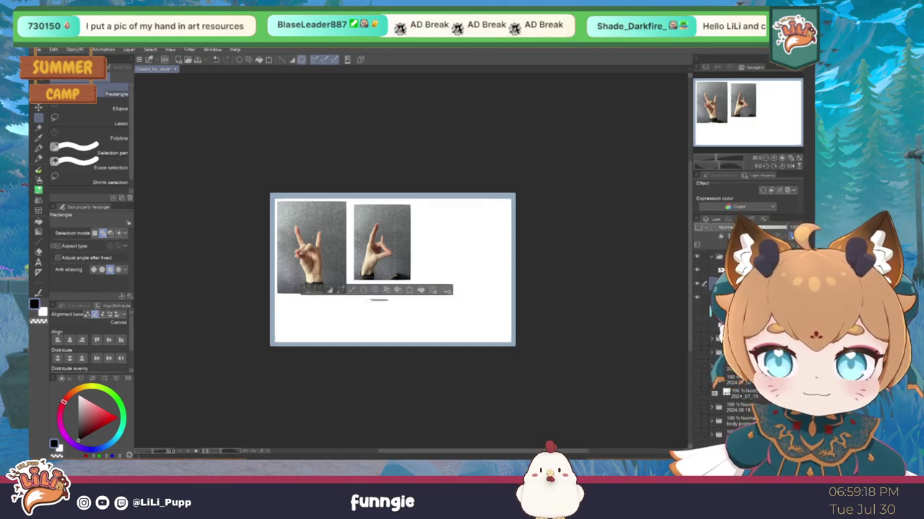
key(ctrl+z)
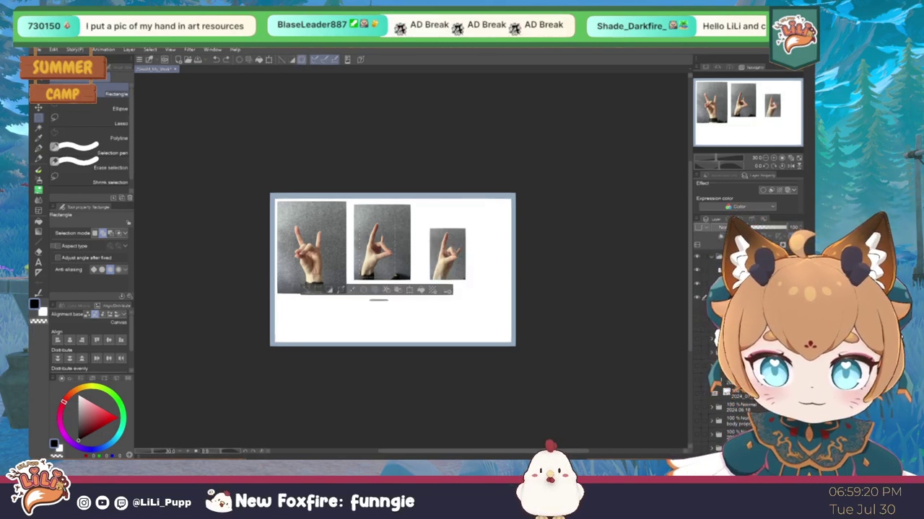
Crop the middle and first hand photos to rectangular selections closely framing the hands, and clear the selection
click(374, 291)
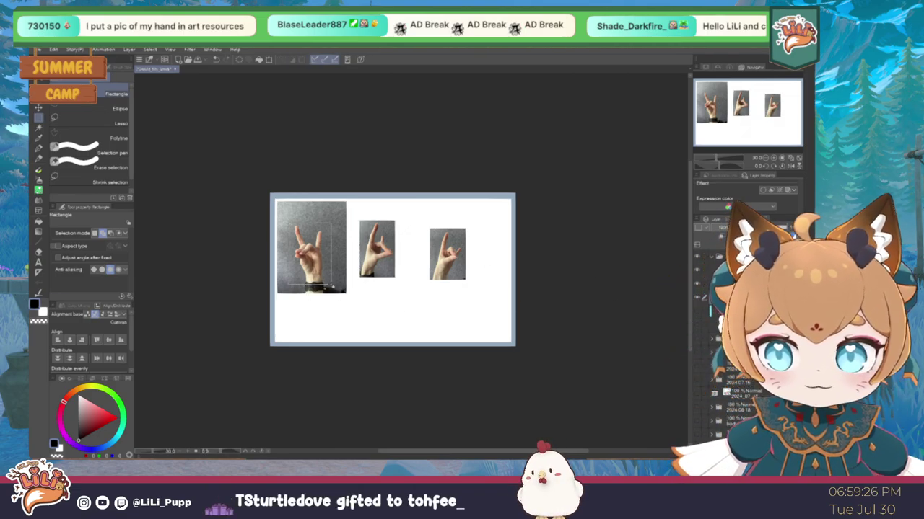
drag(332, 288, 333, 288)
click(374, 297)
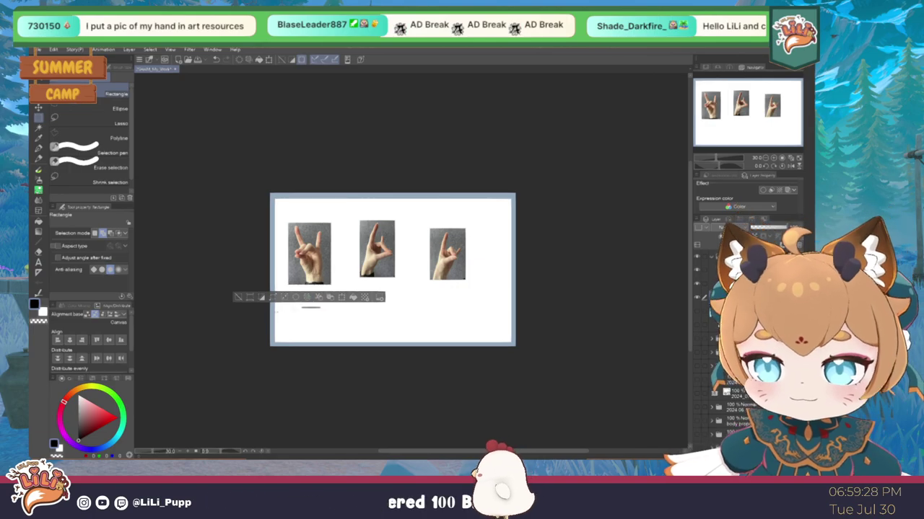
key(ctrl+d)
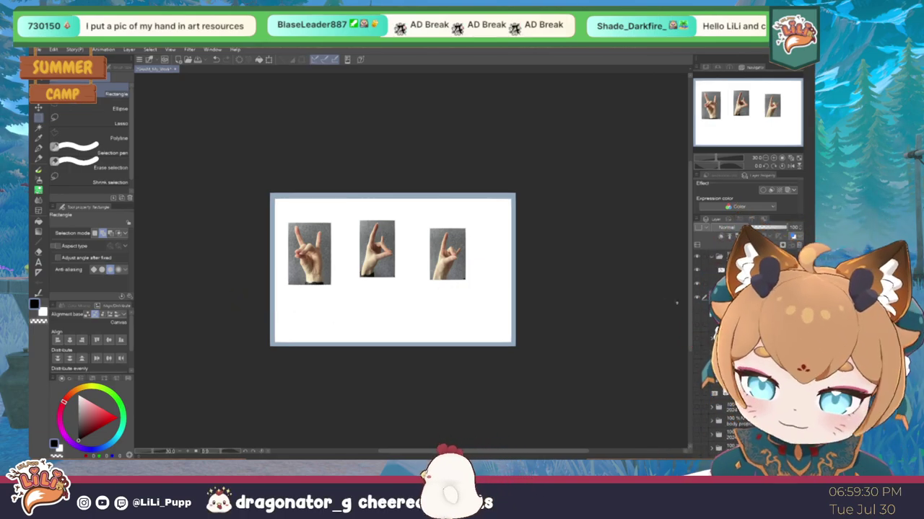
Move the cropped first hand photo up and slightly left into the page's upper-left corner
key(ctrl+t)
drag(334, 264, 317, 246)
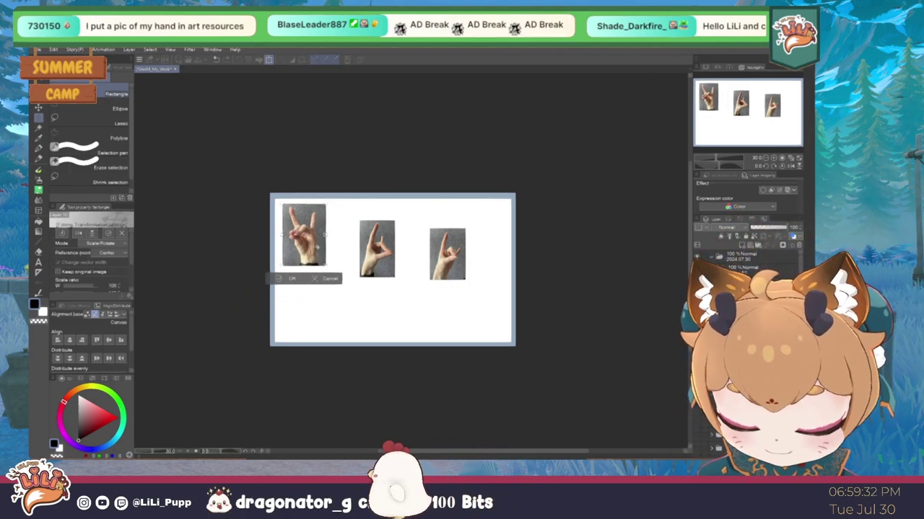
key(Return)
Move the third hand photo directly below the first one and enlarge it to about 119% so their widths match
scroll(337, 246, up, 5)
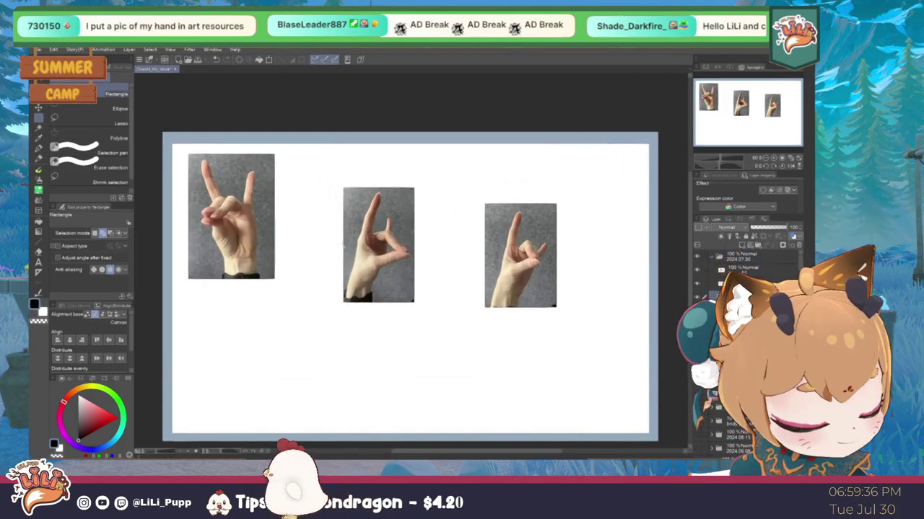
click(697, 282)
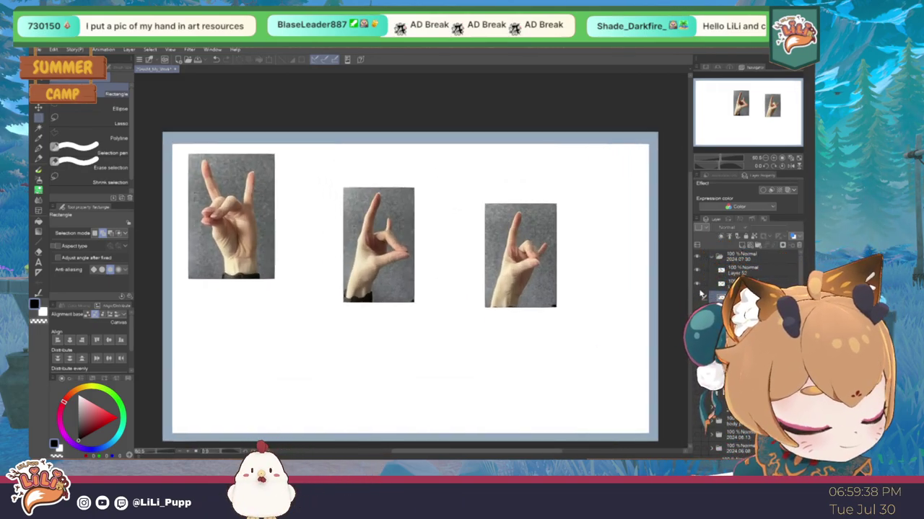
click(698, 287)
click(697, 273)
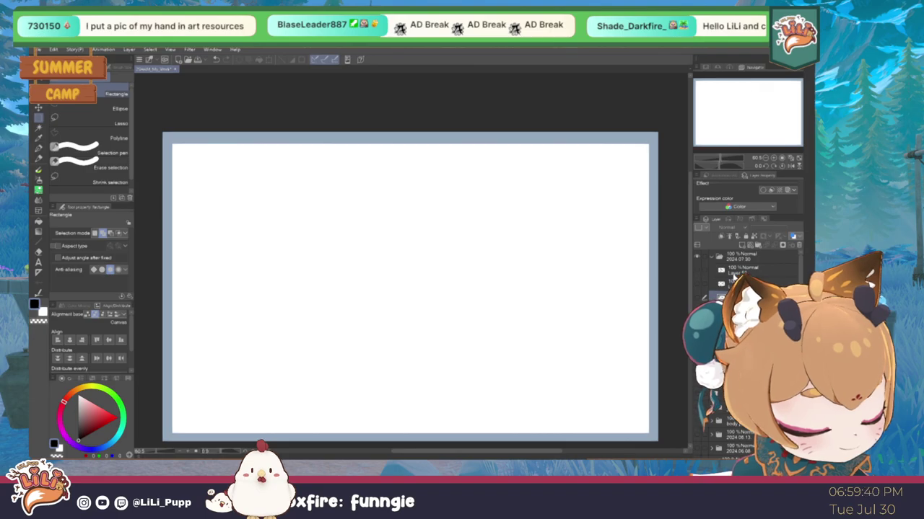
click(698, 284)
click(731, 284)
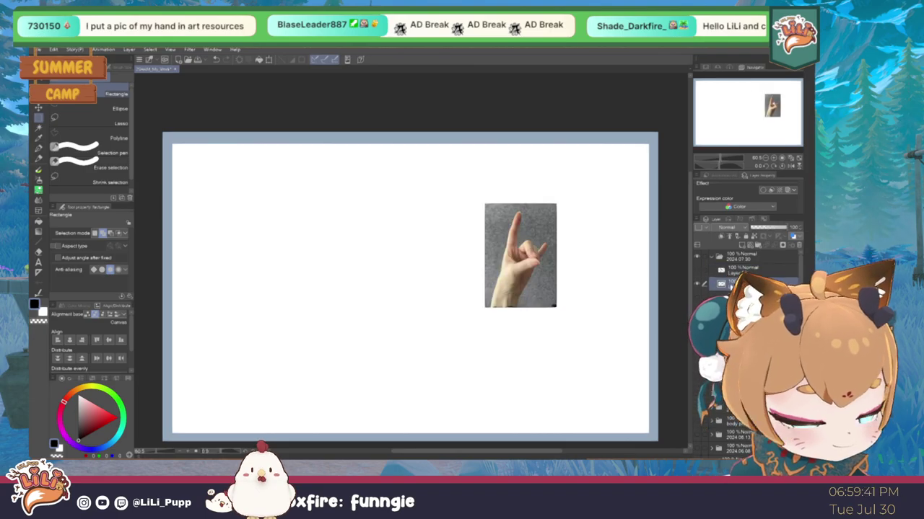
click(699, 298)
key(ctrl+t)
drag(532, 285, 240, 378)
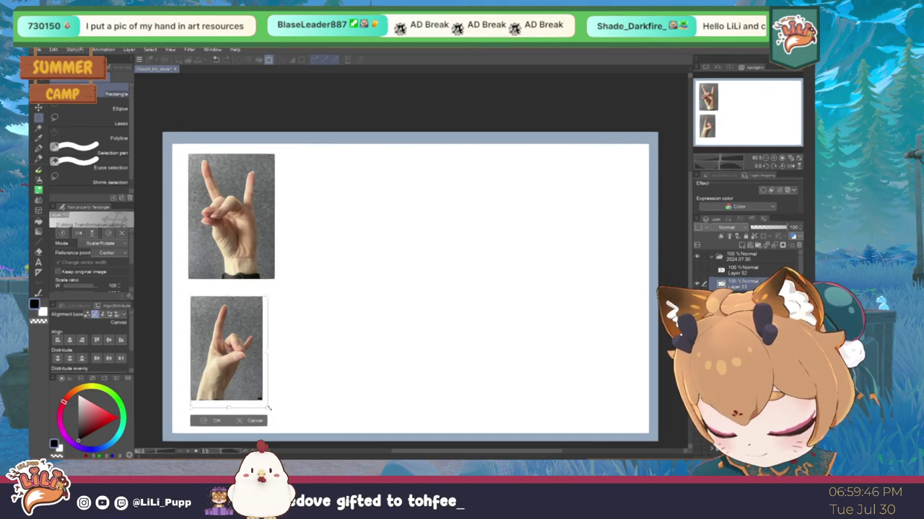
mouse_move(268, 408)
mouse_down()
mouse_move(264, 383)
mouse_move(261, 402)
mouse_up()
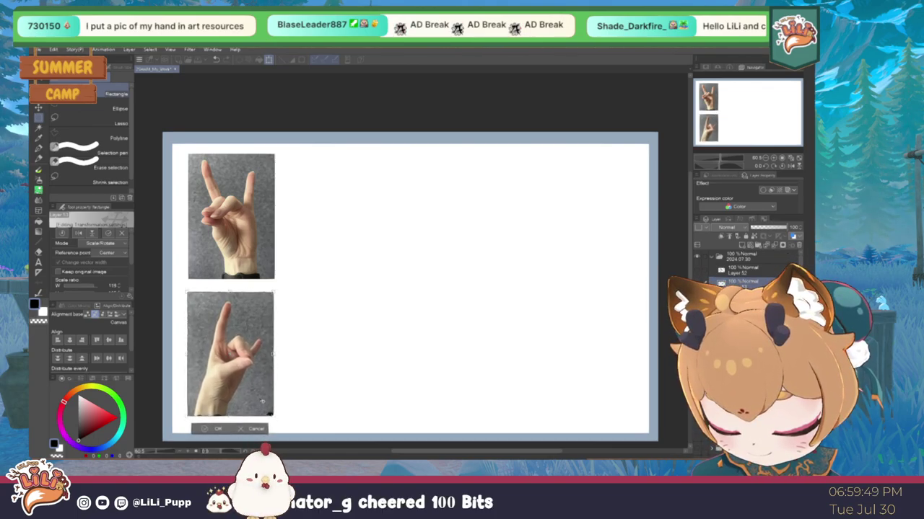
click(218, 428)
Move the middle hand photo toward the page's upper-right corner and lower the photo layer's opacity to 54%
key(ctrl+v)
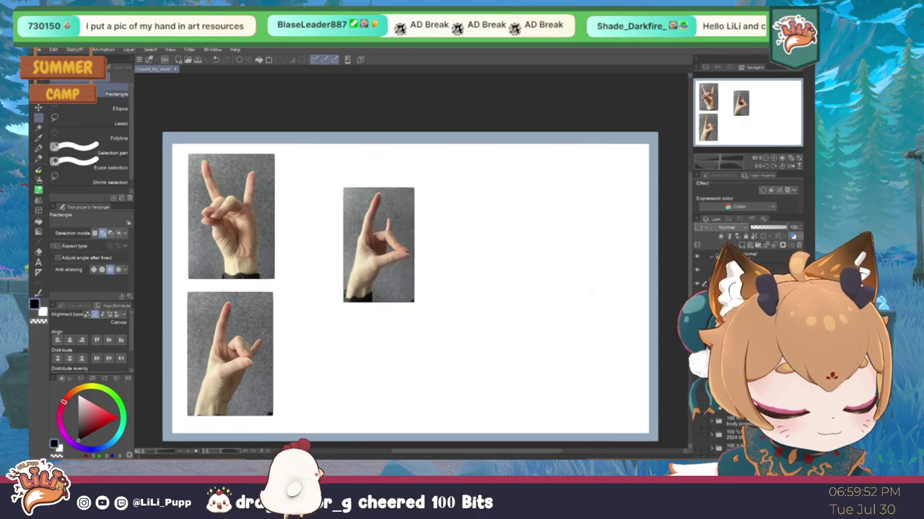
key(ctrl+t)
drag(403, 249, 496, 221)
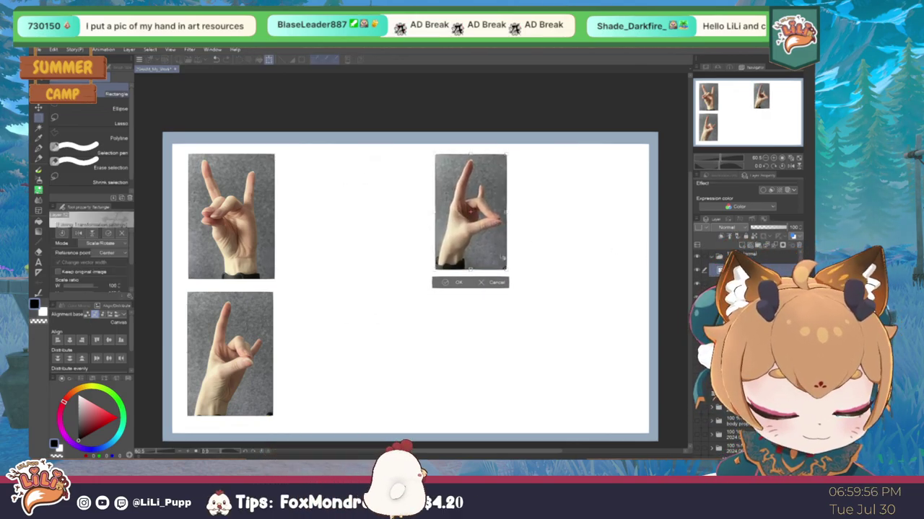
drag(505, 255, 554, 255)
click(515, 285)
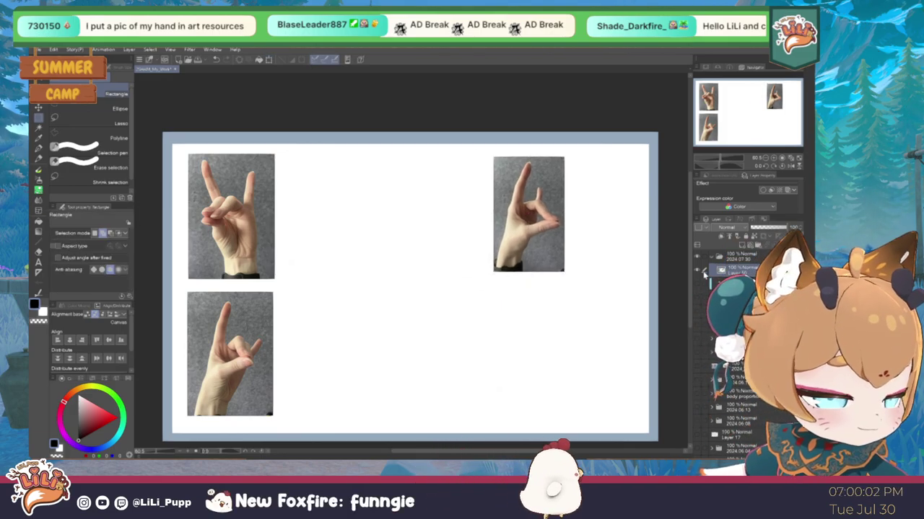
mouse_move(766, 232)
mouse_down()
mouse_move(783, 233)
mouse_move(771, 234)
mouse_up()
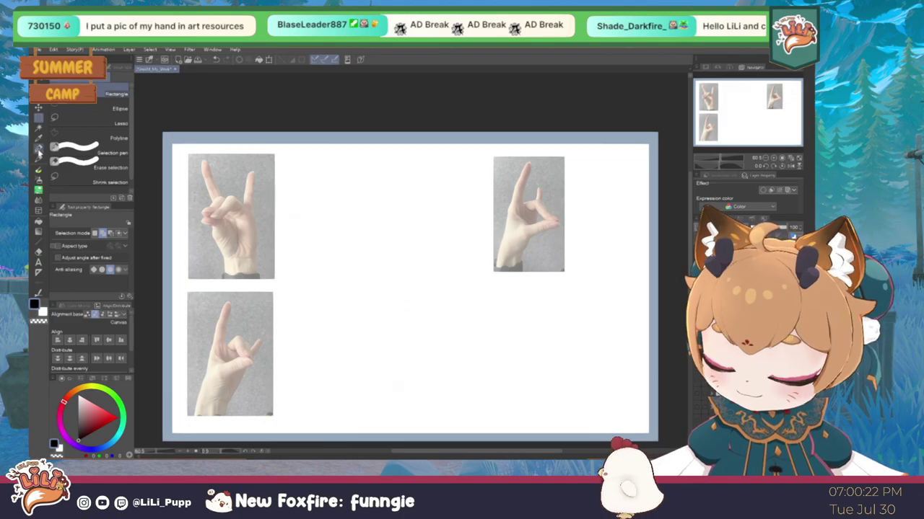
Sketch the wrist, palm and finger construction lines of the hand below the upper-right photo with the Mapping pen
key(p)
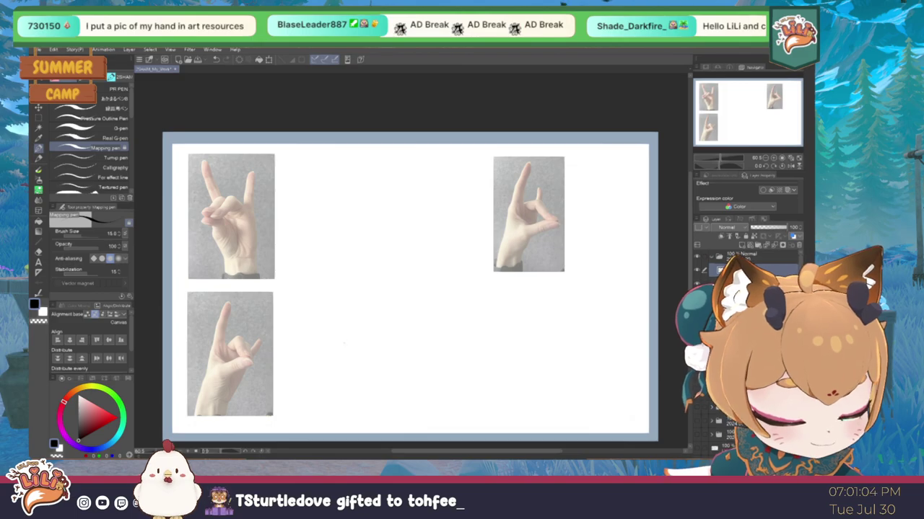
drag(553, 301, 473, 264)
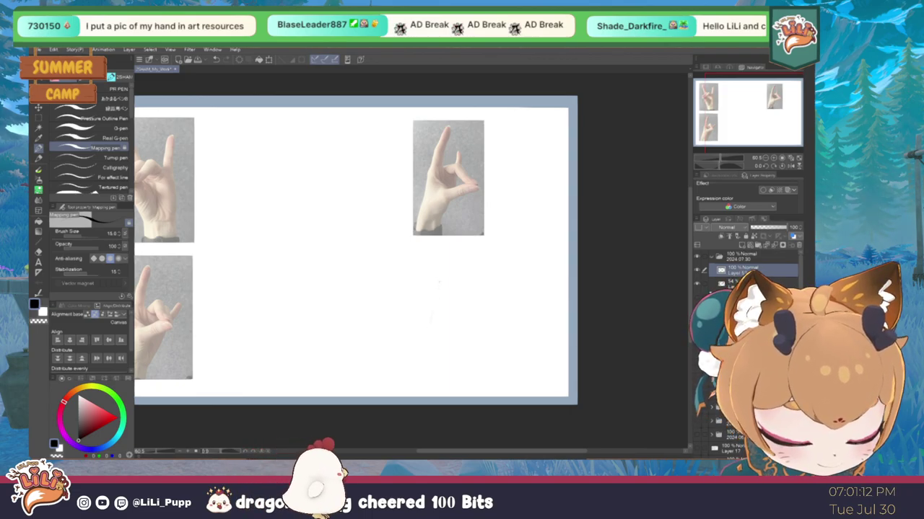
drag(436, 287, 428, 335)
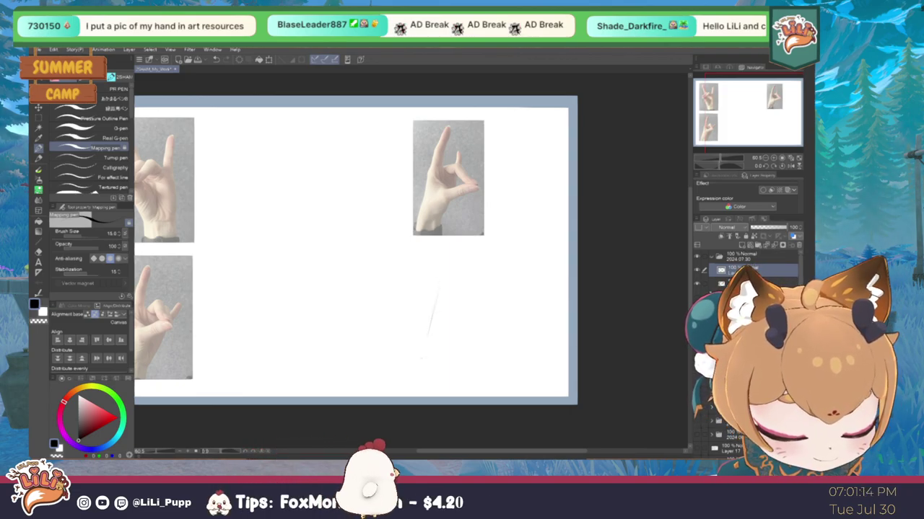
mouse_move(436, 289)
mouse_down()
mouse_move(417, 365)
mouse_move(462, 350)
mouse_move(466, 373)
mouse_up()
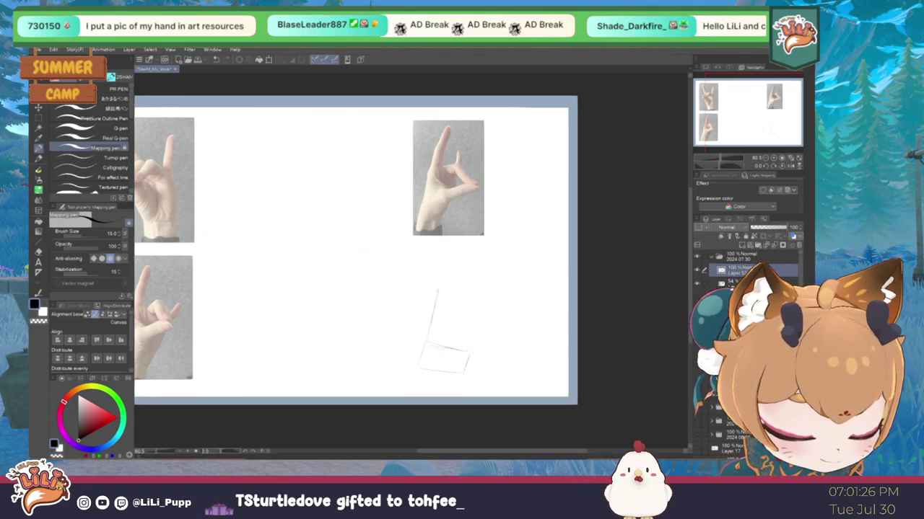
drag(438, 283, 472, 285)
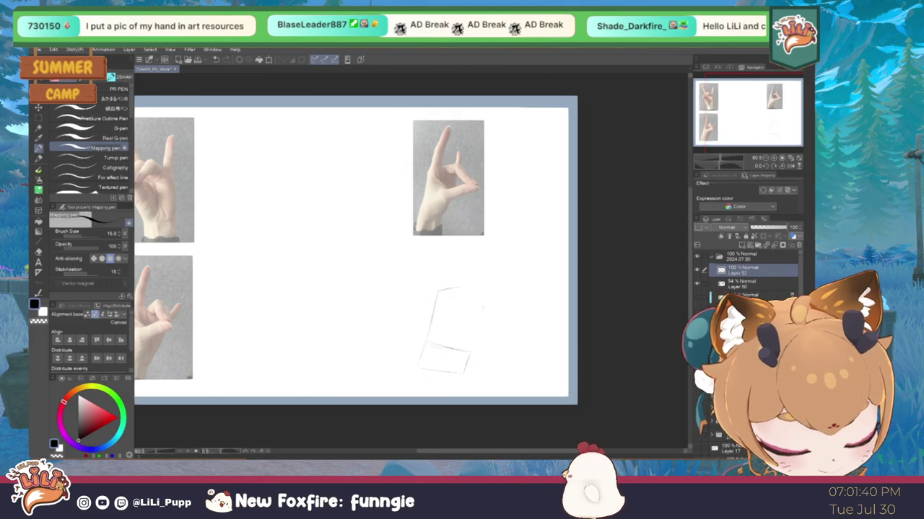
drag(456, 289, 491, 310)
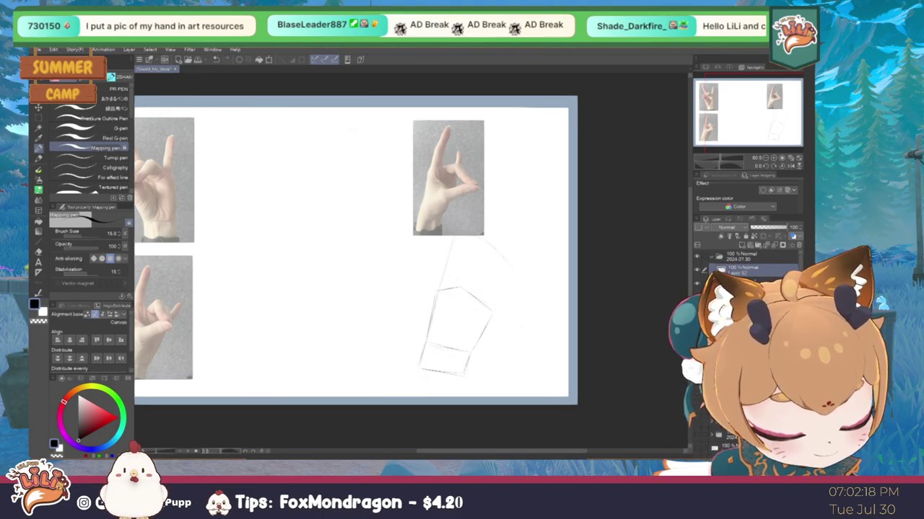
key(ctrl+shift+n)
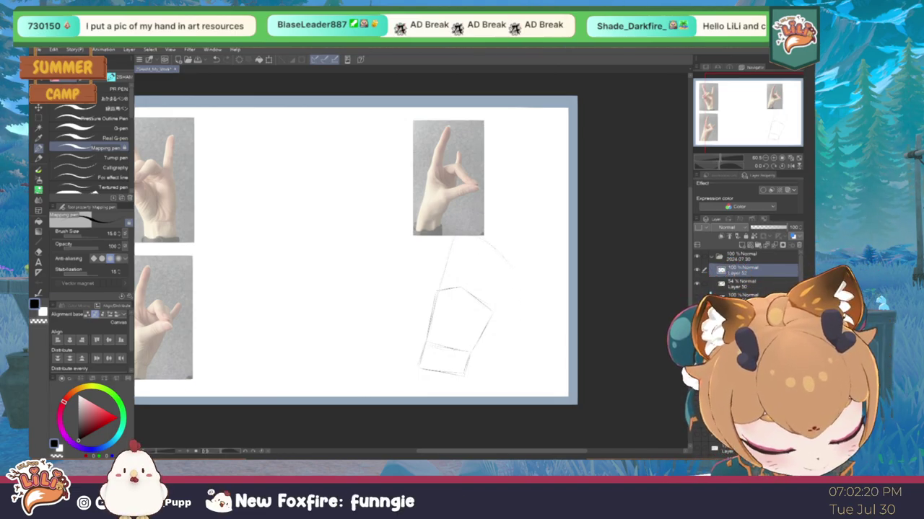
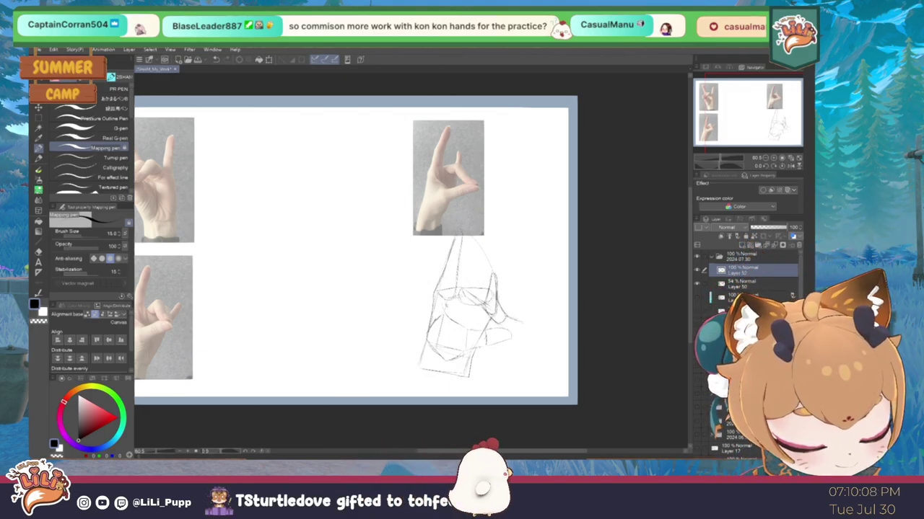
drag(508, 318, 523, 326)
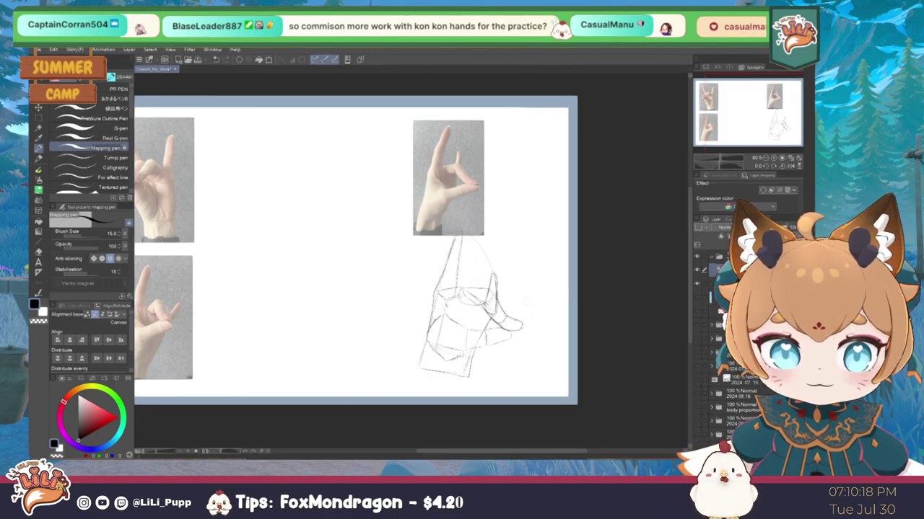
Lasso the sketched thumb tip and move it right, under the tips of the folded fingers
key(m)
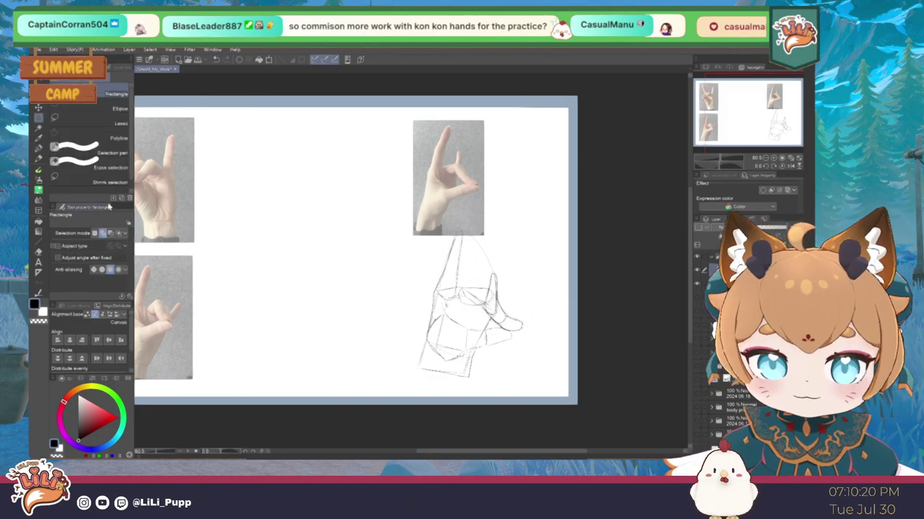
click(116, 122)
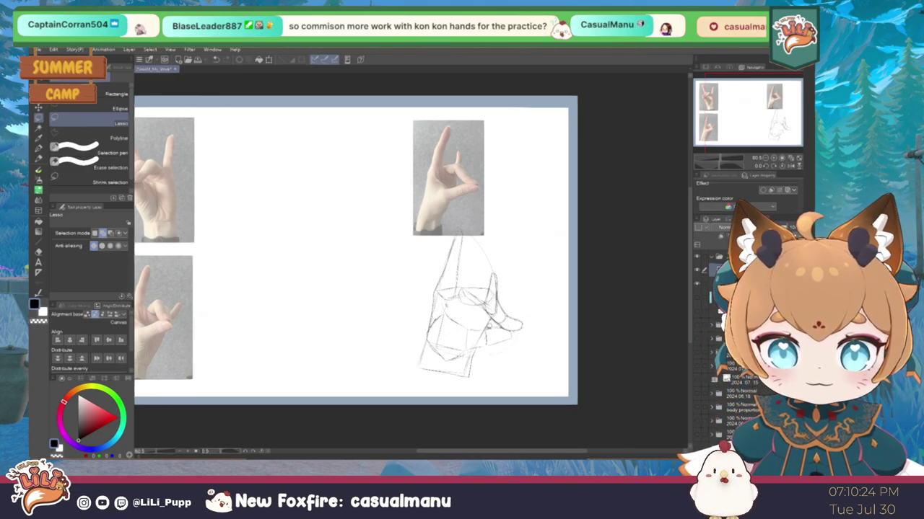
drag(486, 339, 491, 352)
key(ctrl+t)
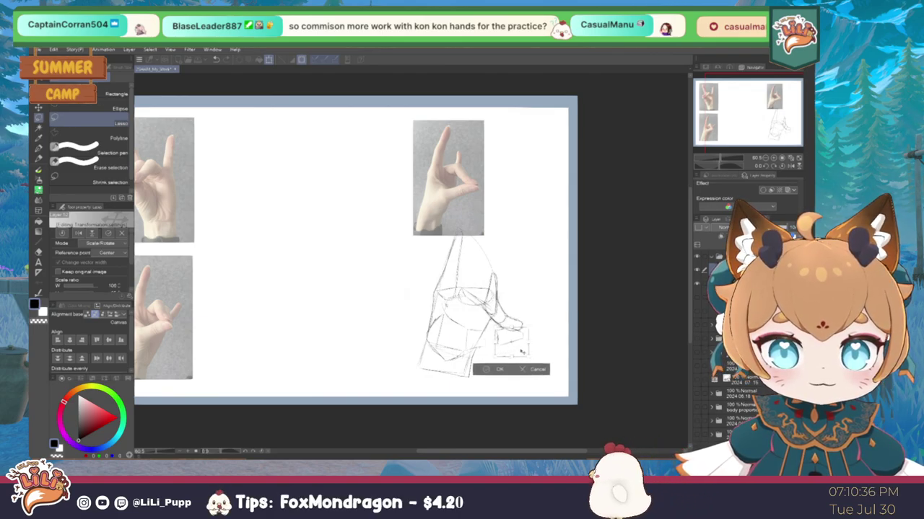
key(Return)
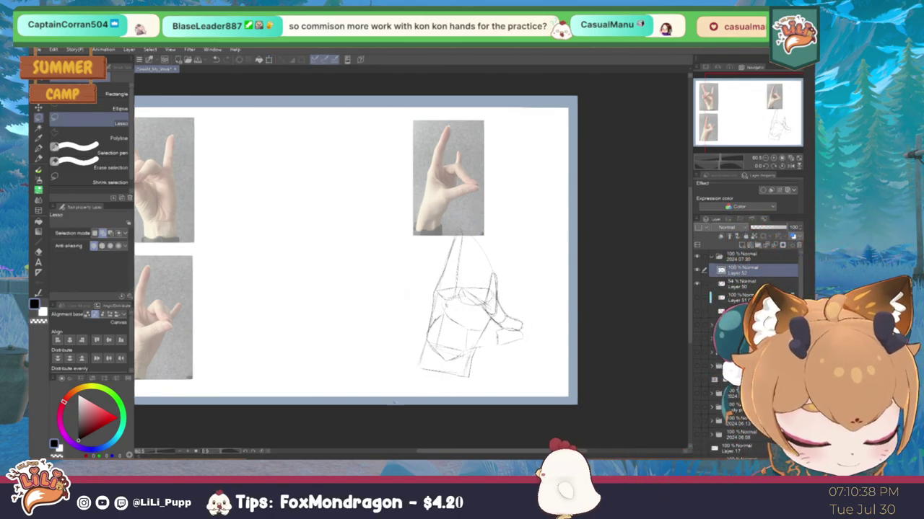
Refine the sketch's palm and finger lines, transform the lassoed raised little finger to extend slightly higher, and clear the selection
key(p)
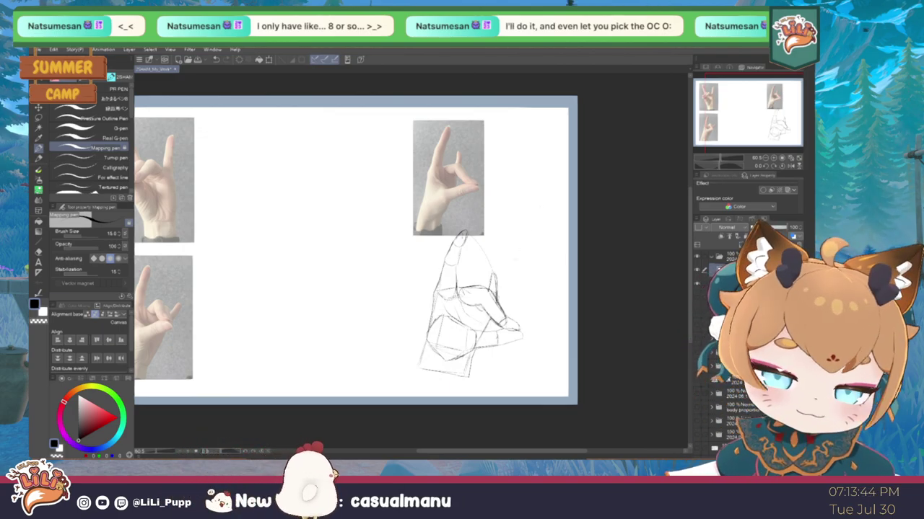
key(m)
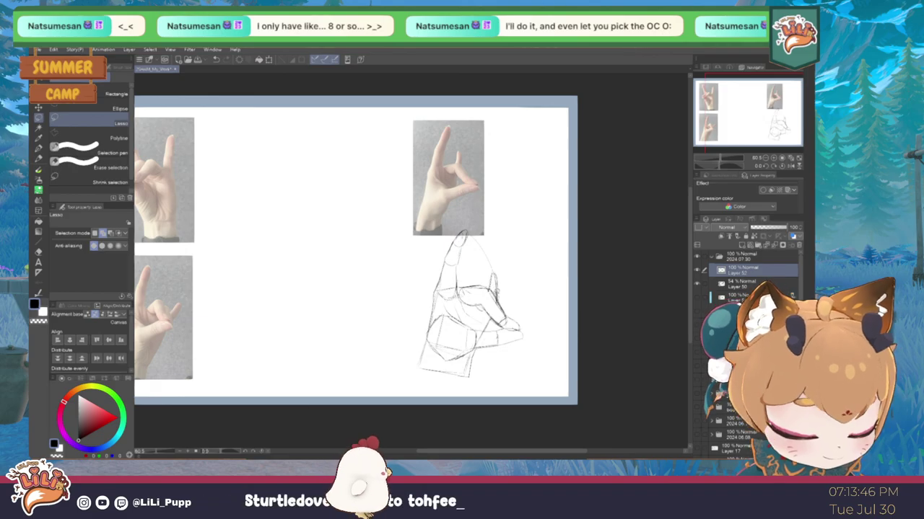
key(ctrl+t)
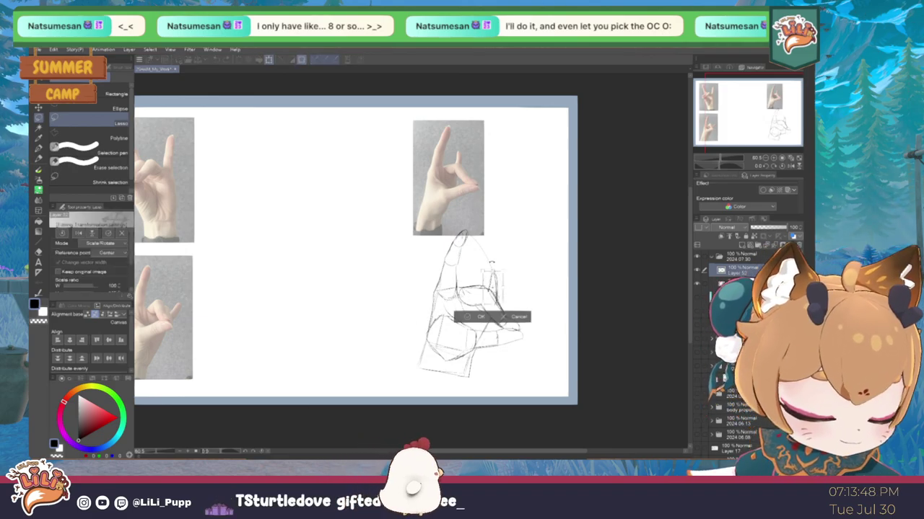
key(Return)
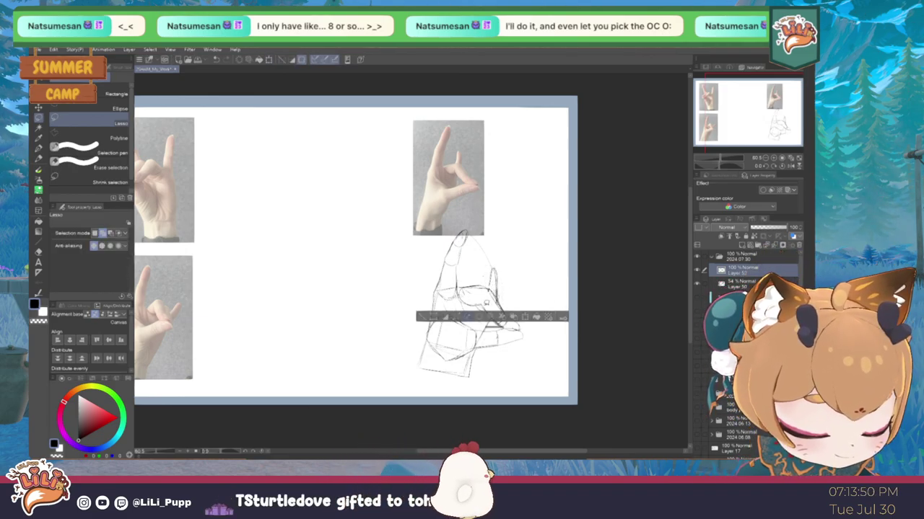
key(ctrl+d)
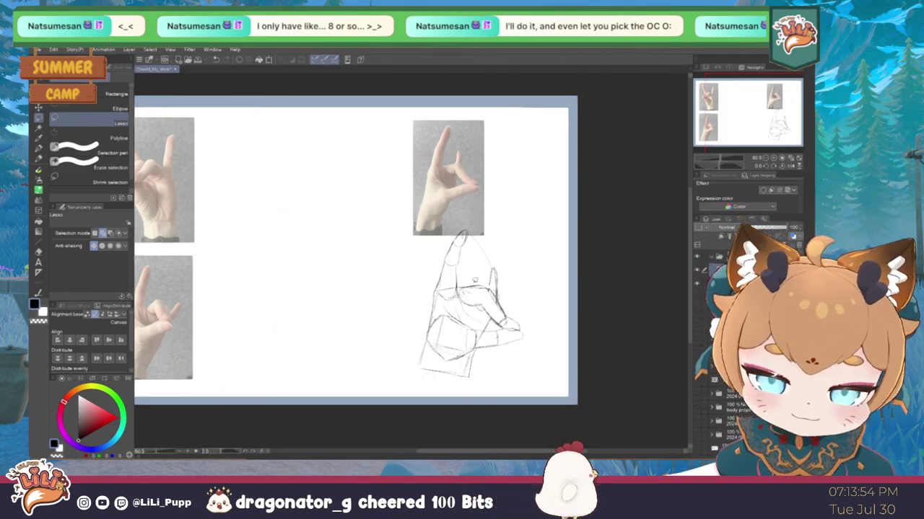
Lower the sketch layer's opacity to 37%, and scale the lassoed hand sketch to about 82%, centred below its photo without overlapping it
key(p)
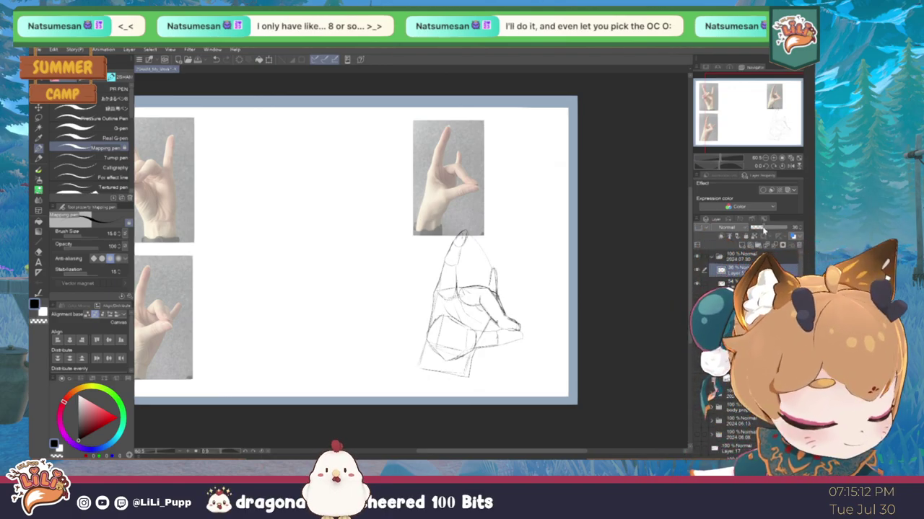
drag(763, 229, 759, 228)
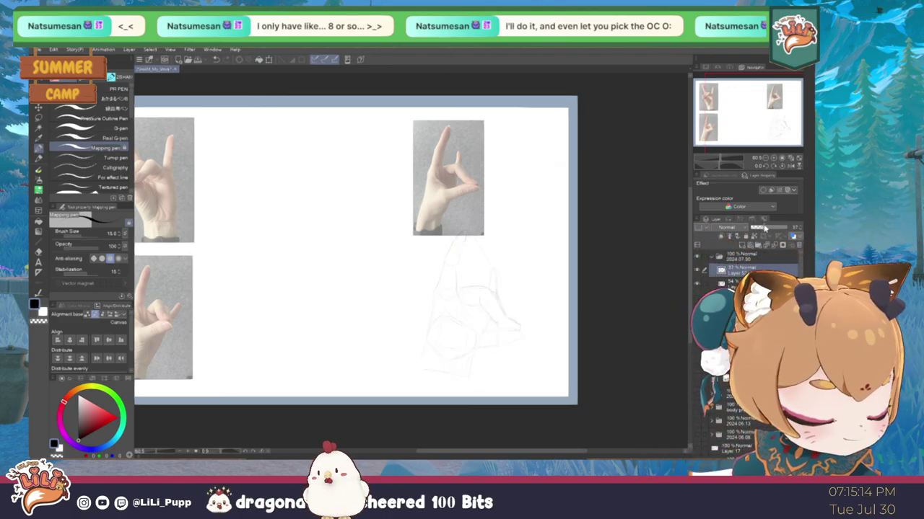
key(m)
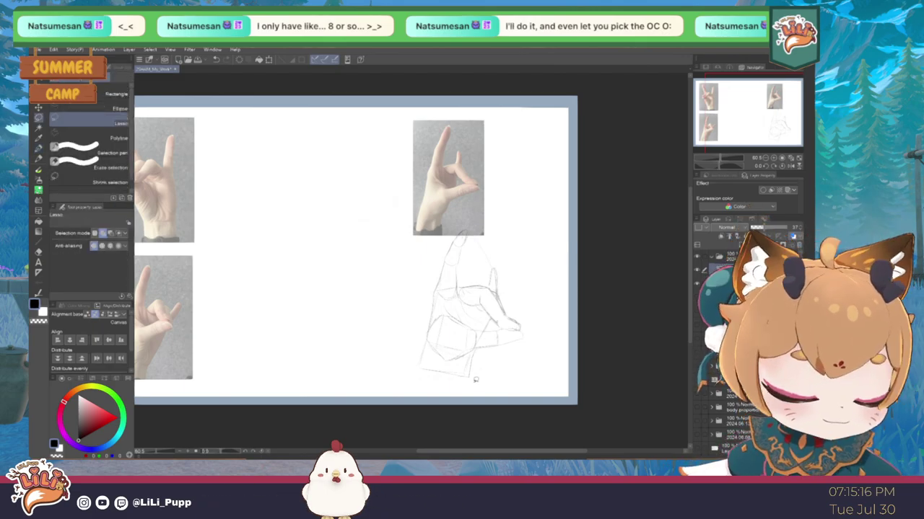
drag(472, 376, 469, 377)
key(ctrl+t)
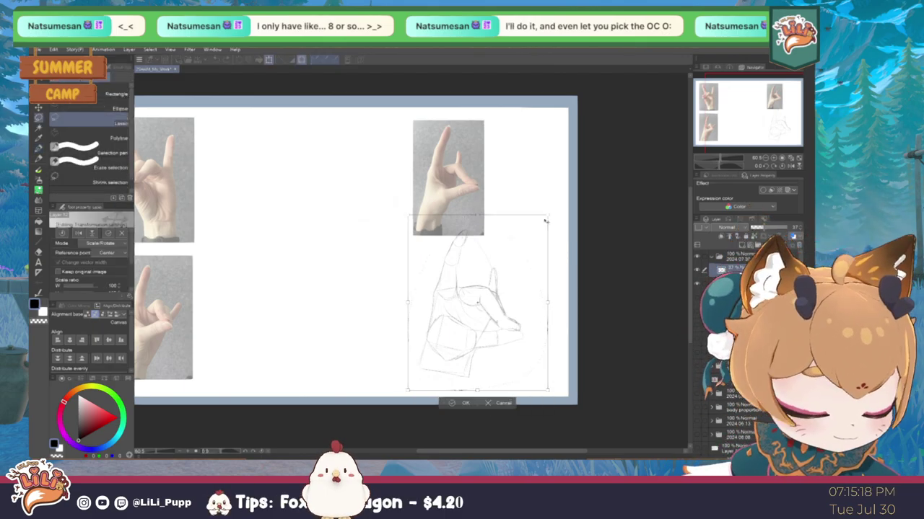
drag(542, 221, 519, 247)
drag(507, 281, 499, 274)
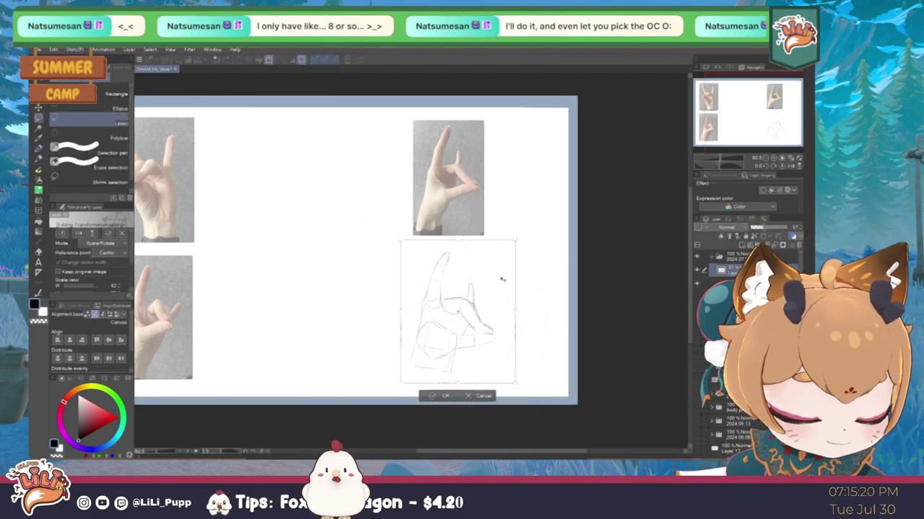
key(Return)
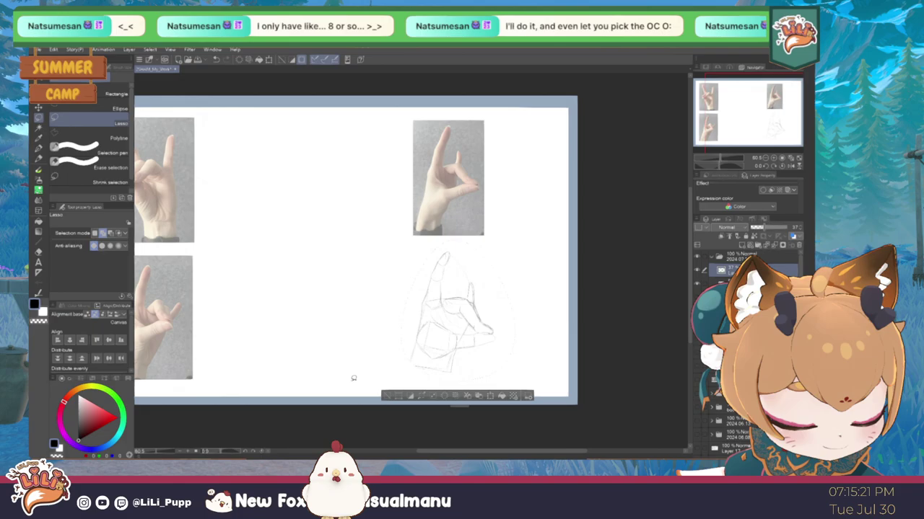
click(386, 396)
drag(320, 363, 400, 373)
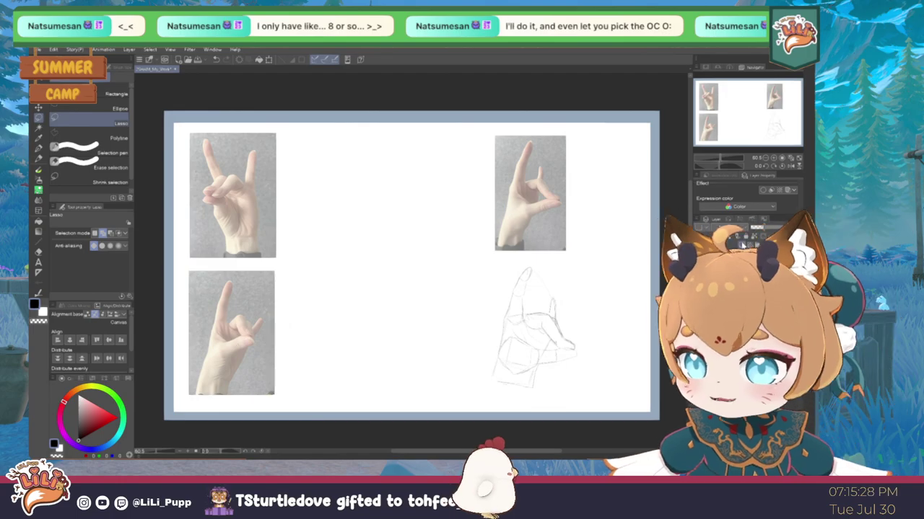
Restore the sketch layer's opacity to 100% and outline a tapered palm beside the upper-left photo with the Mapping pen
click(791, 229)
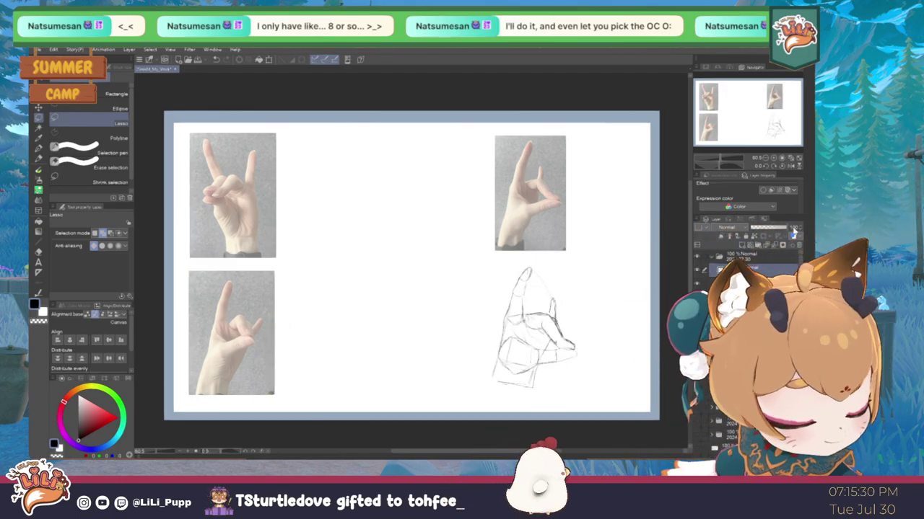
click(39, 148)
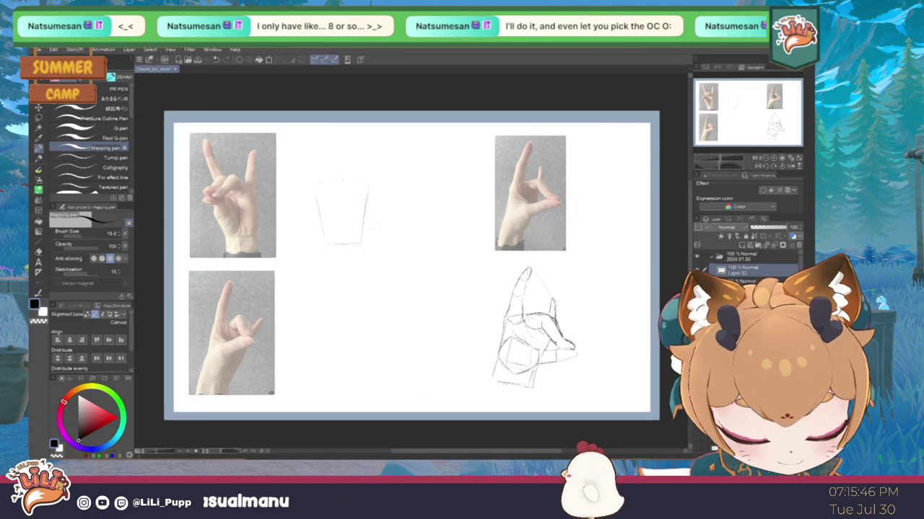
Lasso the new palm outline beside the upper-left photo and transform it to be slightly shorter
key(m)
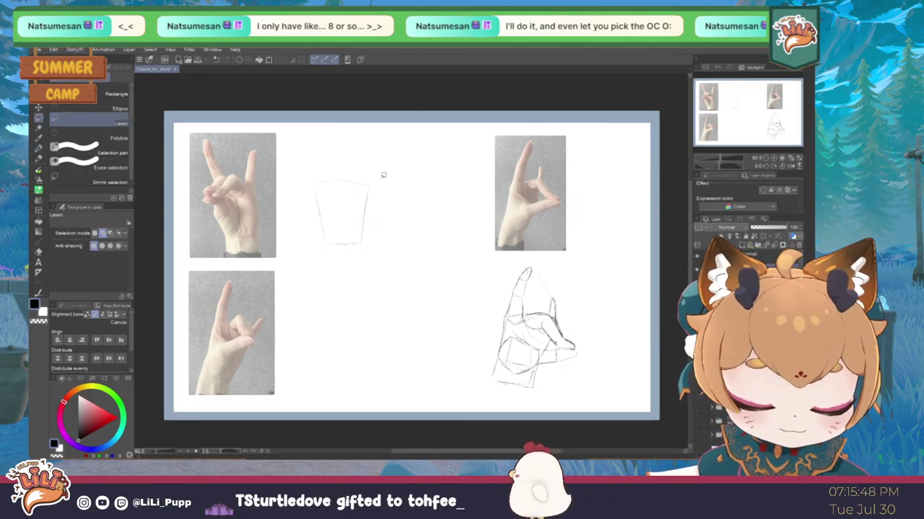
mouse_move(383, 173)
mouse_down()
mouse_move(340, 267)
mouse_move(385, 218)
mouse_up()
key(ctrl+t)
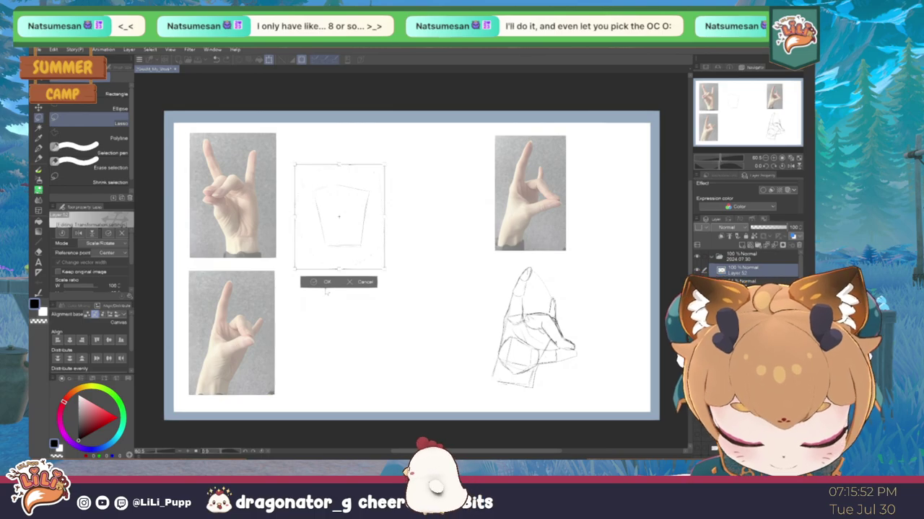
click(320, 282)
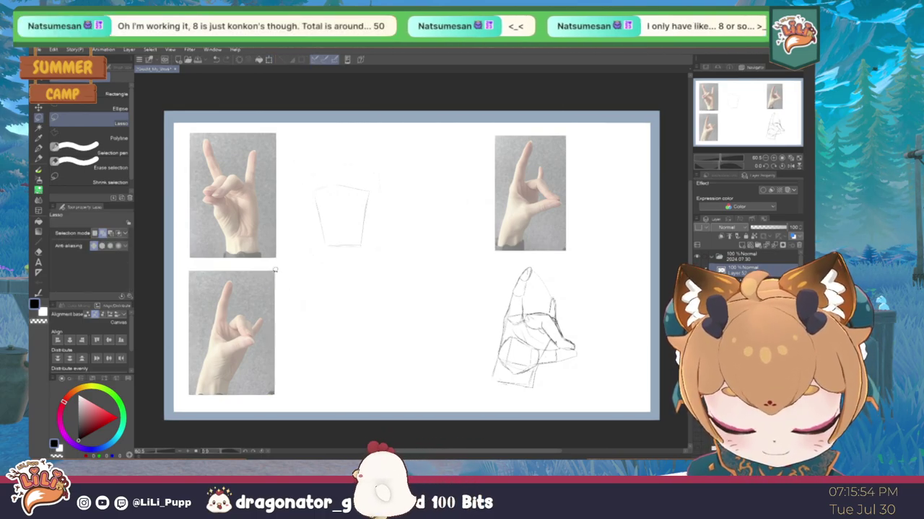
Sketch the raised index and little fingers, folded fingers and thumb onto the upper-left palm outline with the Mapping pen
key(p)
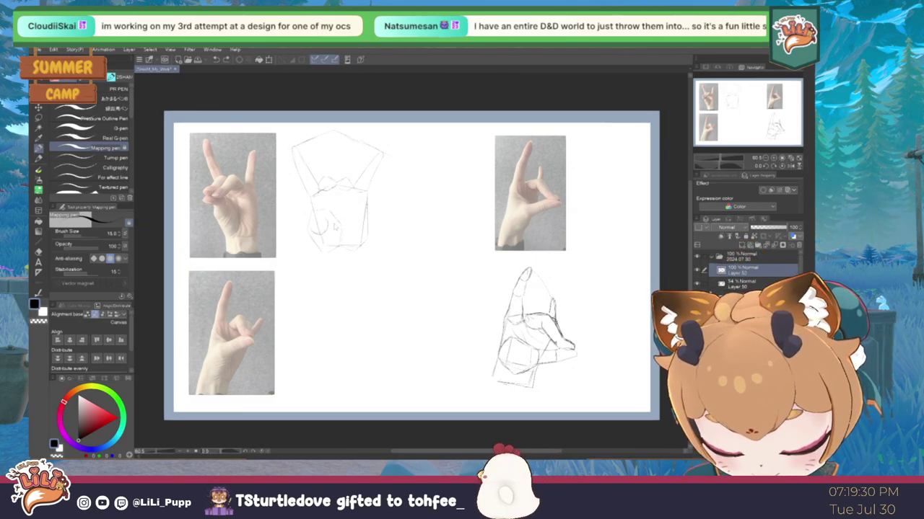
mouse_move(334, 226)
mouse_down()
mouse_move(311, 231)
mouse_move(338, 247)
mouse_move(361, 230)
mouse_up()
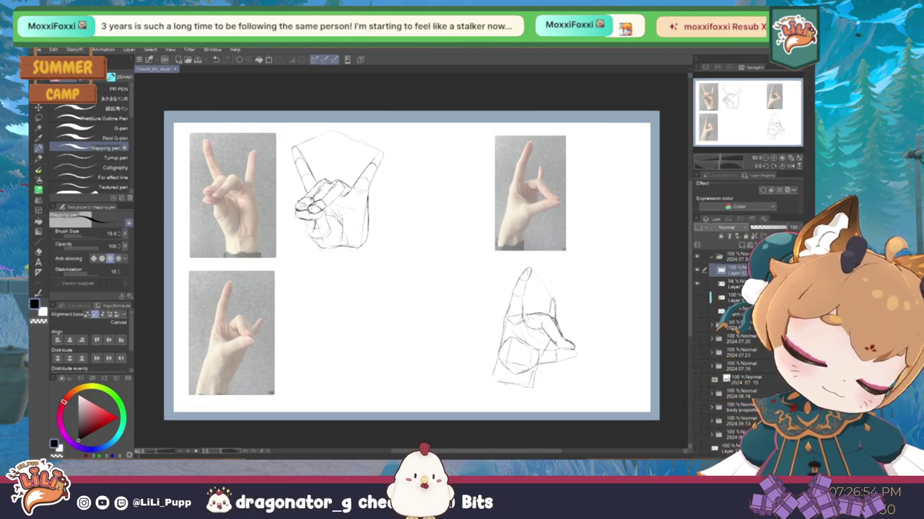
Lasso the raised little finger of the upper-left hand sketch and tilt it slightly inward
key(m)
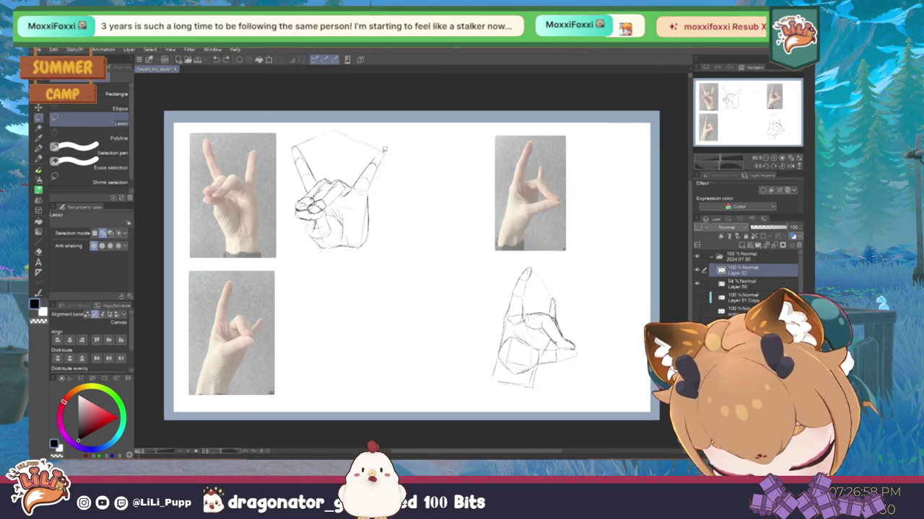
mouse_move(385, 164)
mouse_down()
mouse_move(389, 153)
mouse_move(372, 184)
mouse_up()
key(ctrl+t)
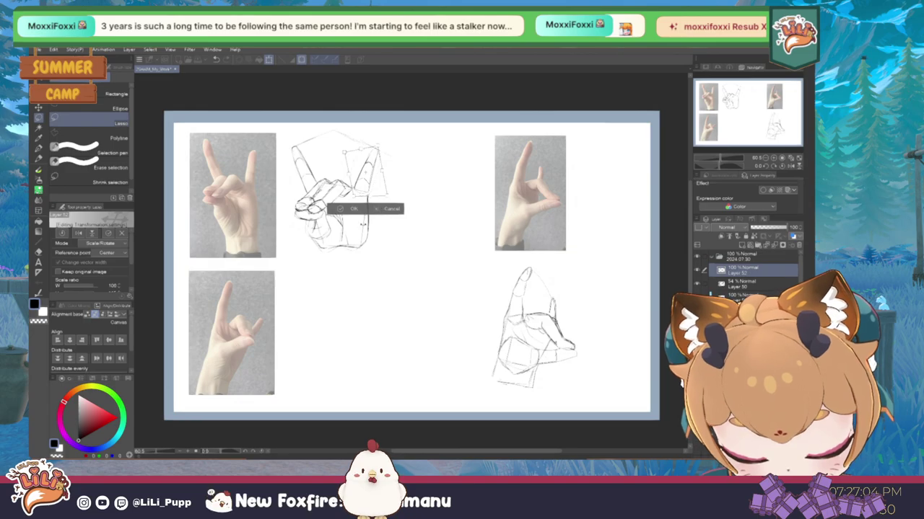
click(391, 208)
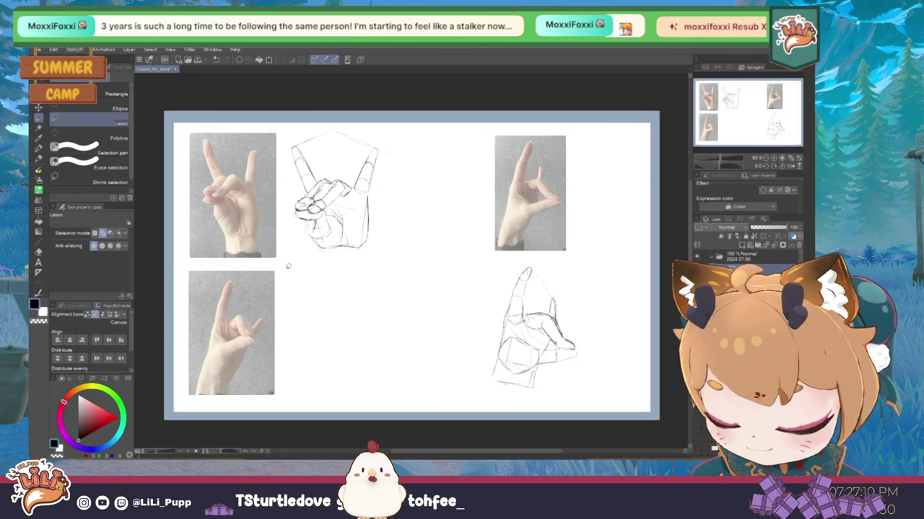
Sketch a four-sided palm outline with a short wrist block below it beside the lower-left photo
key(p)
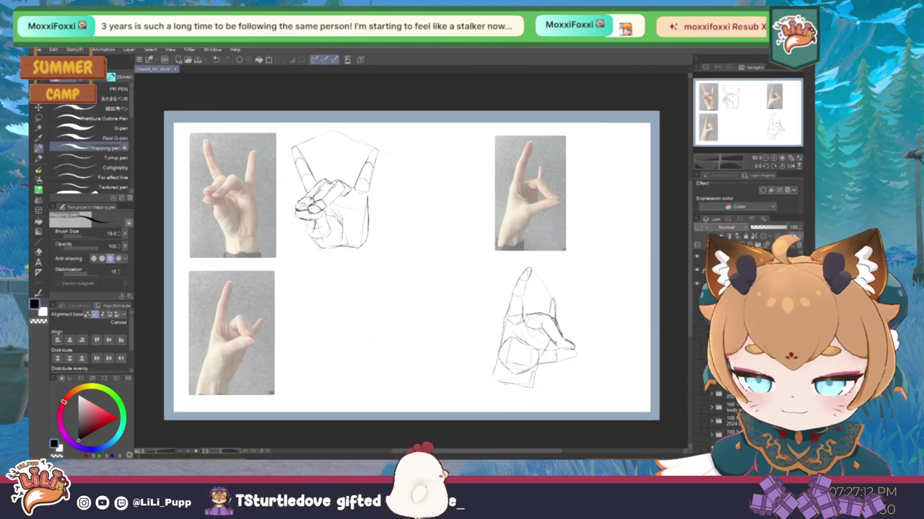
key(g)
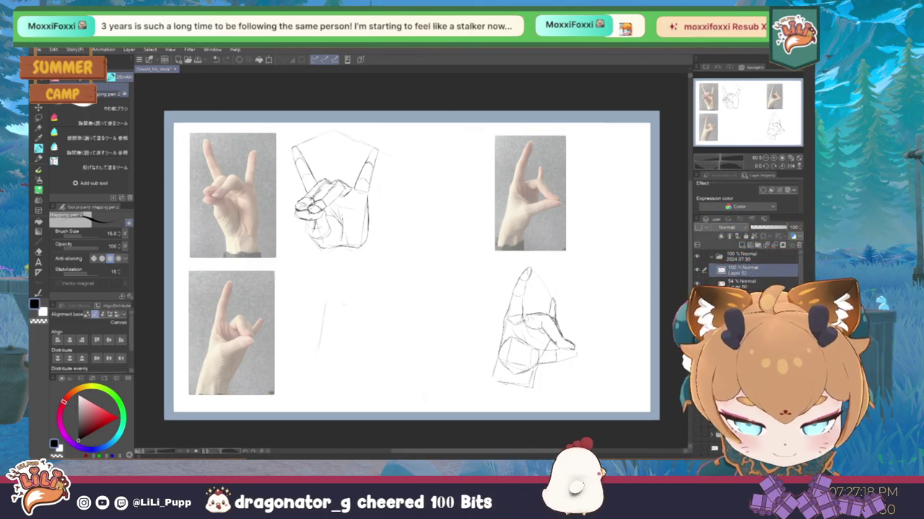
drag(324, 302, 364, 315)
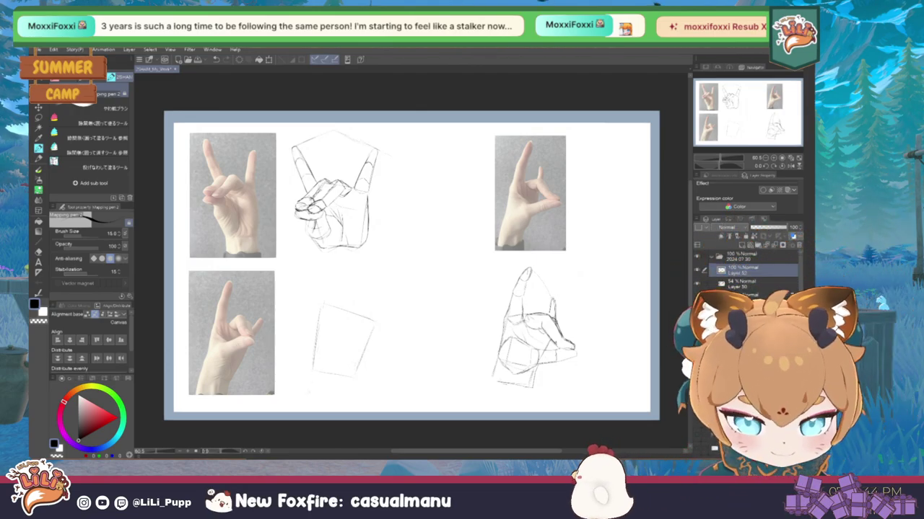
drag(312, 375, 309, 401)
drag(351, 376, 351, 402)
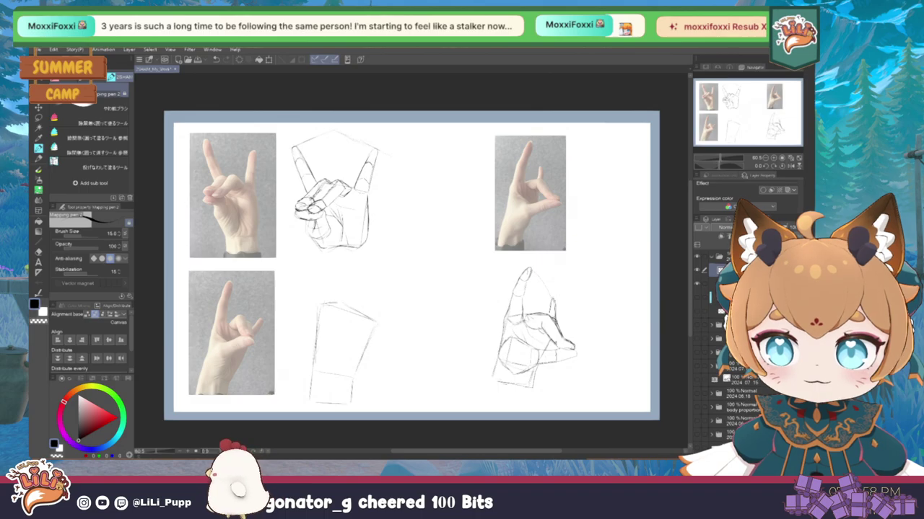
Lasso the palm outline beside the lower-left photo and transform it to be slightly shorter, leaving the wrist in place
key(m)
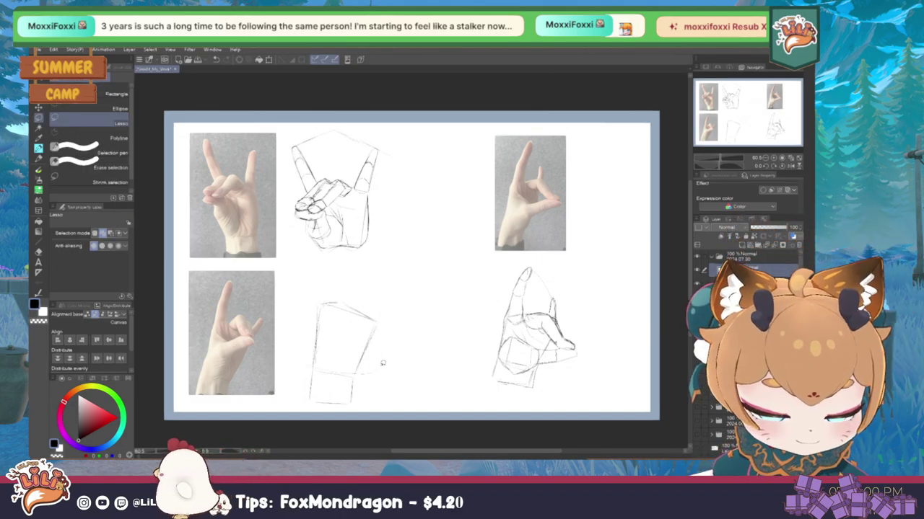
drag(303, 365, 304, 369)
key(ctrl+t)
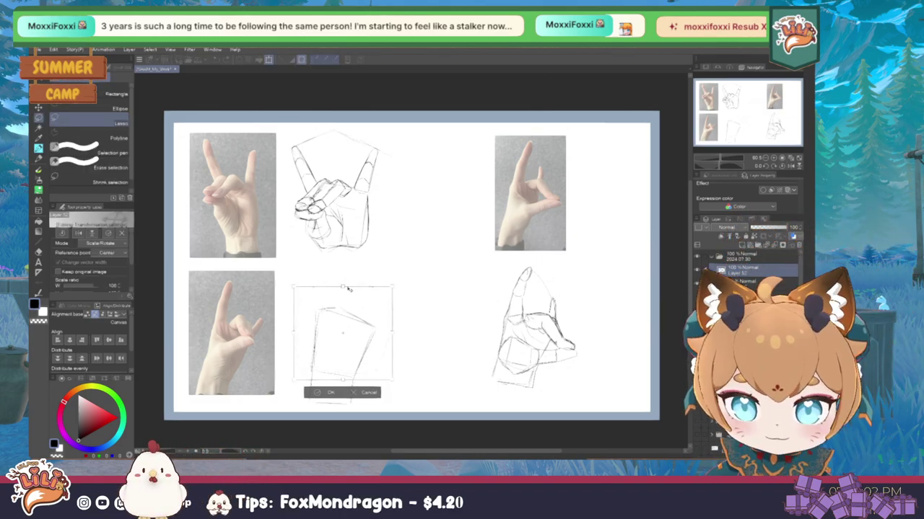
drag(344, 286, 342, 290)
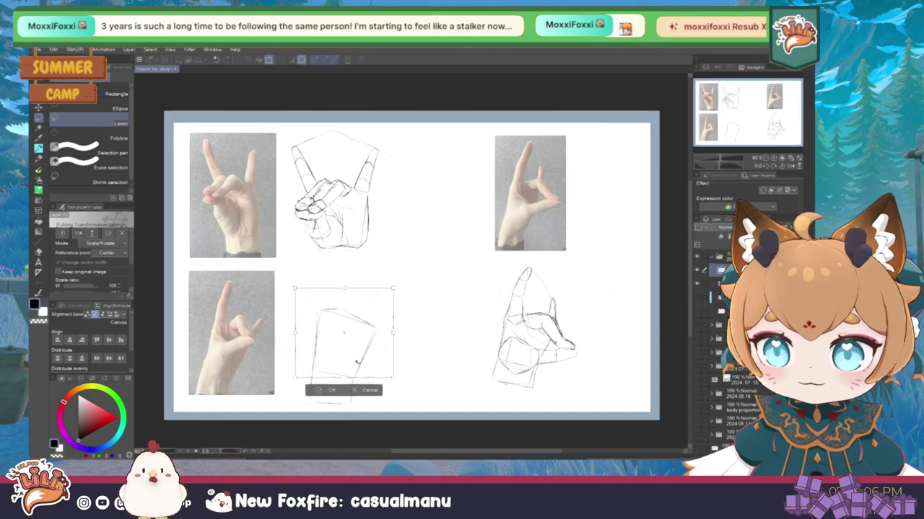
click(330, 391)
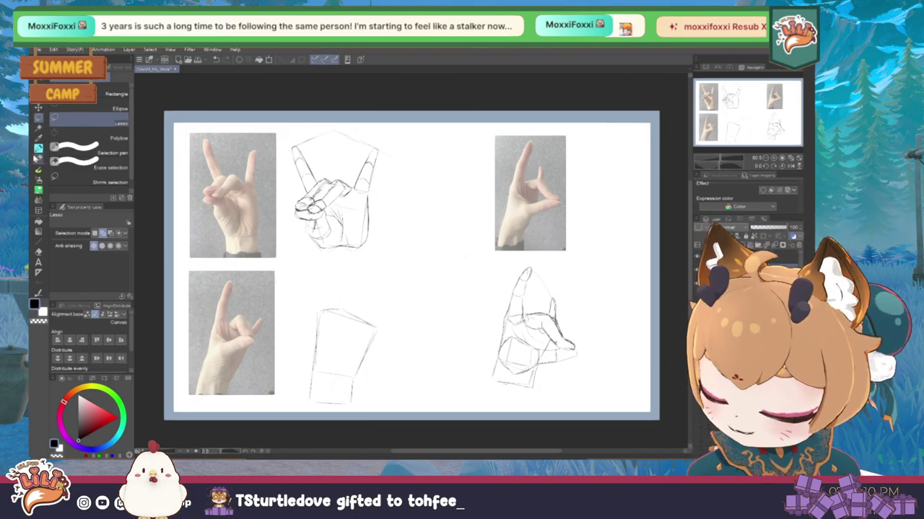
Lasso the lower palm and wrist together, scale them to about 92%, move them right and rotate them about 10° clockwise
click(38, 154)
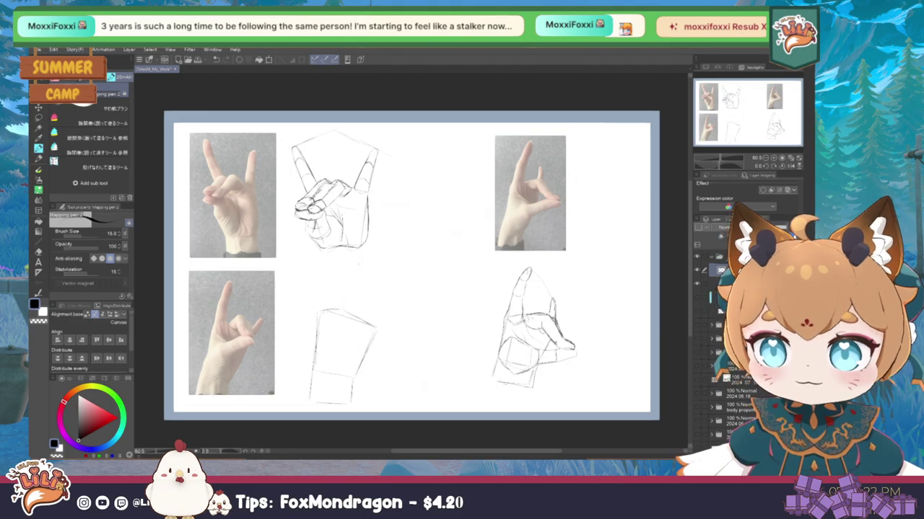
key(m)
mouse_move(368, 394)
mouse_down()
mouse_move(396, 292)
mouse_move(387, 292)
mouse_up()
key(ctrl+t)
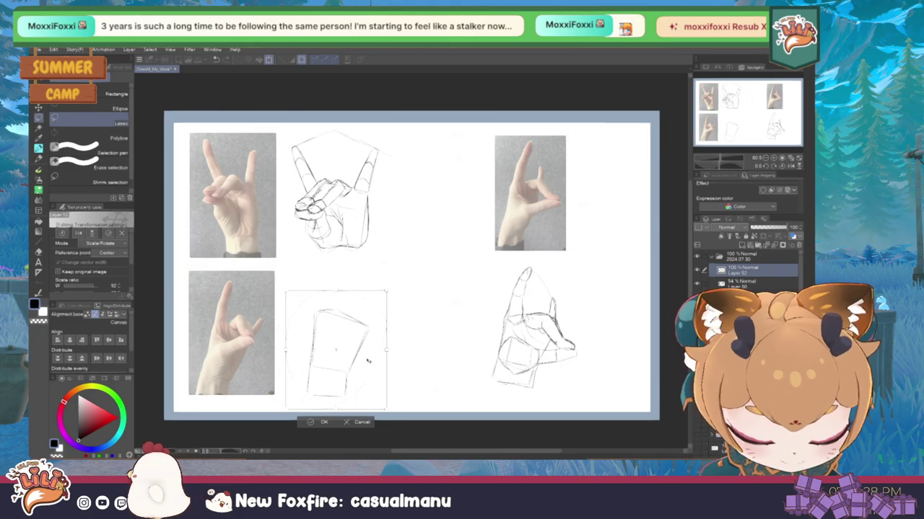
mouse_move(368, 361)
mouse_down()
mouse_move(401, 361)
mouse_move(387, 375)
mouse_move(434, 379)
mouse_move(383, 384)
mouse_up()
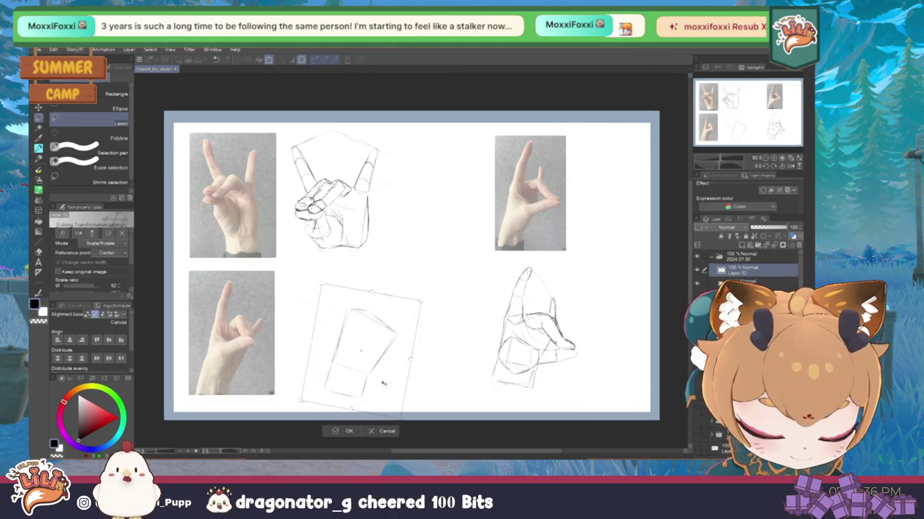
key(Return)
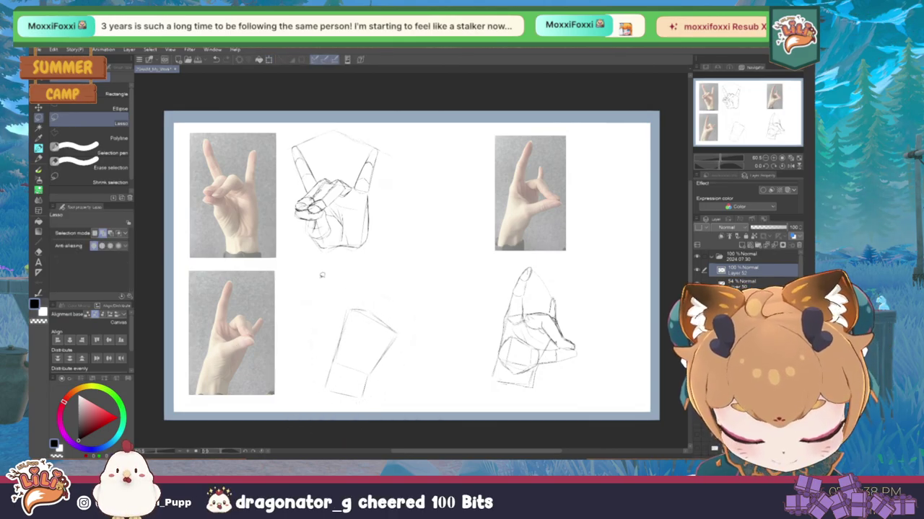
Lasso the upper-left hand sketch, scale it down slightly beside its photo, and clear the selection
drag(320, 264, 352, 254)
key(ctrl+t)
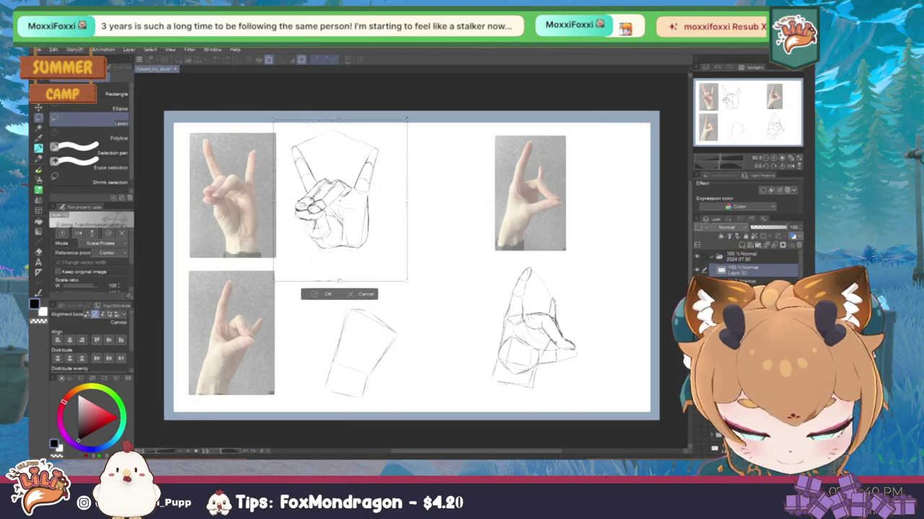
drag(405, 119, 399, 128)
drag(374, 200, 377, 195)
click(323, 284)
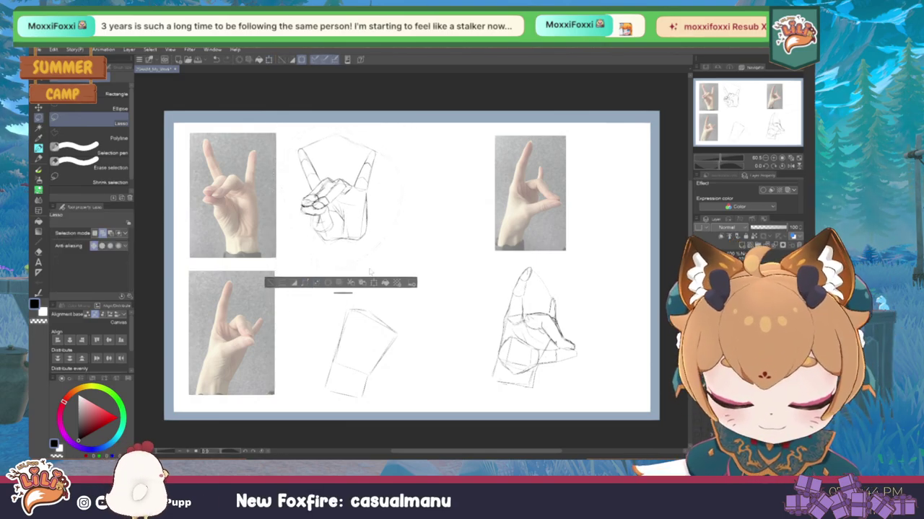
key(ctrl+d)
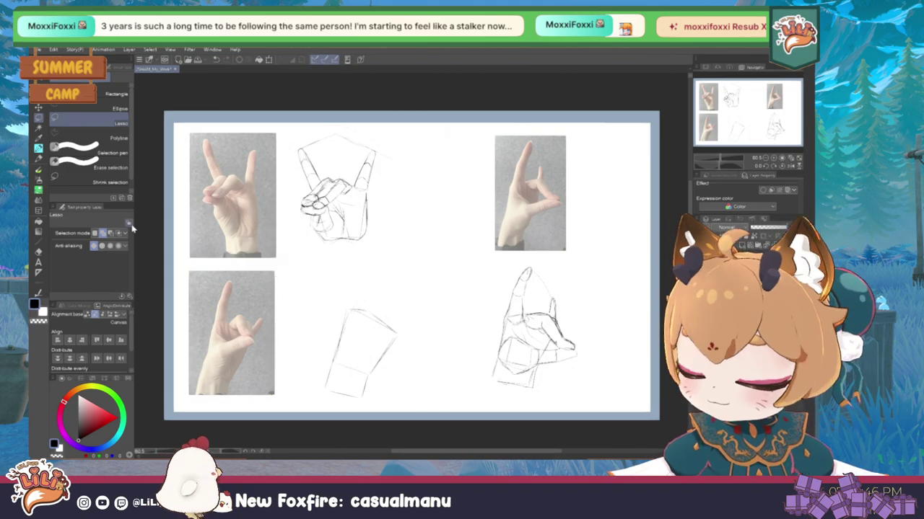
Sketch the raised index and little fingers, guide arc and folded fingers onto the lower palm with the Mapping pen
click(40, 166)
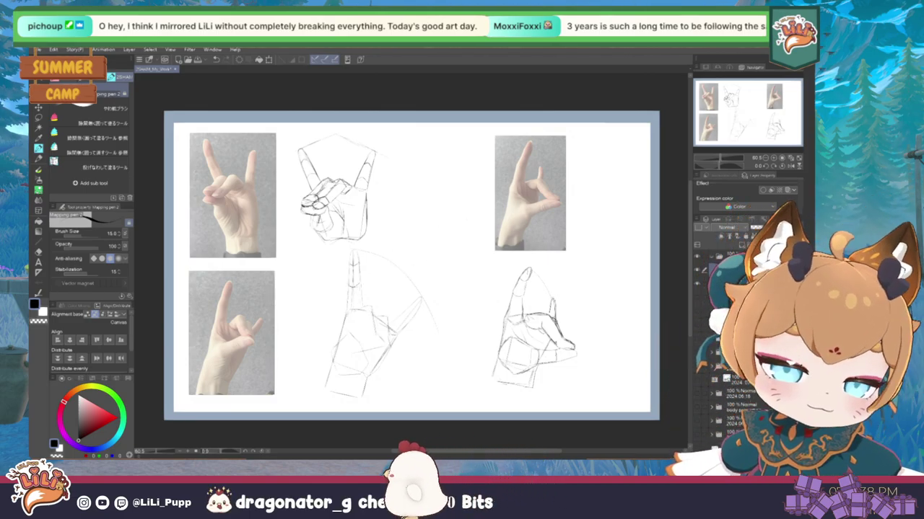
key(r)
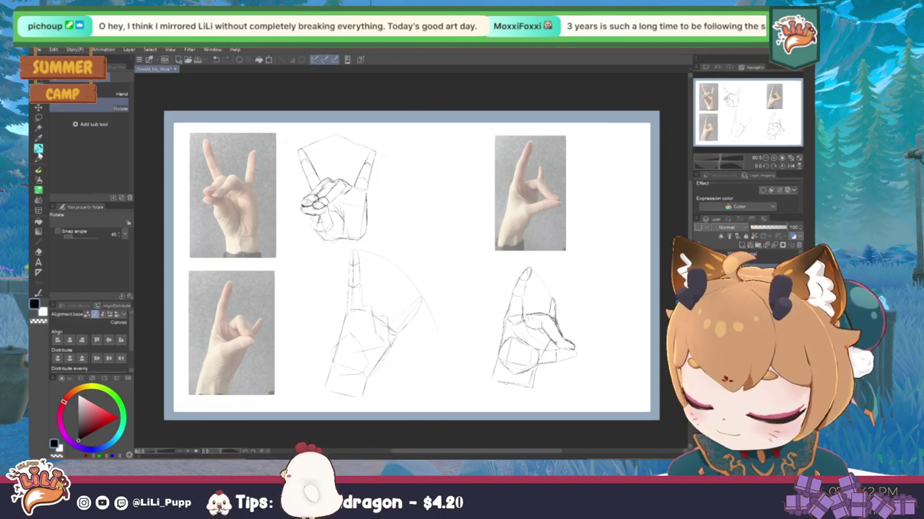
key(p)
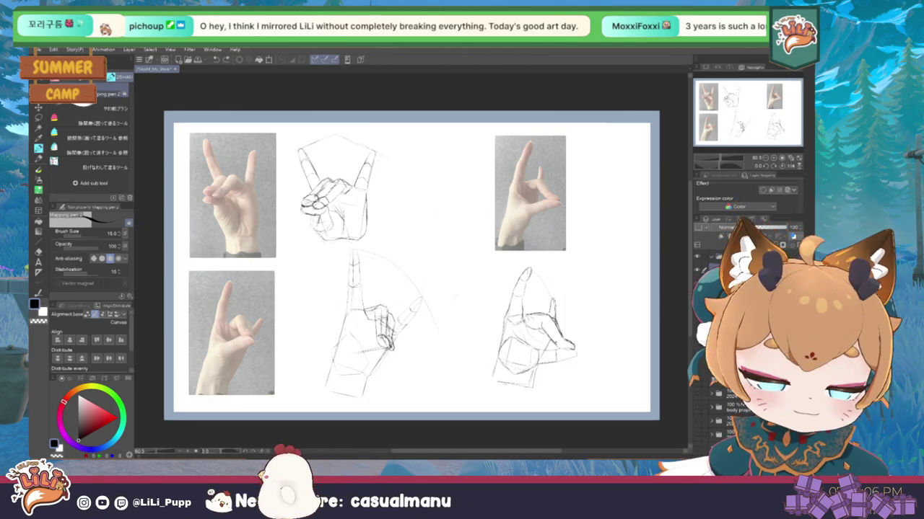
Lasso the lower sketch's extended little finger, try transforming it, and delete the selected lines
key(m)
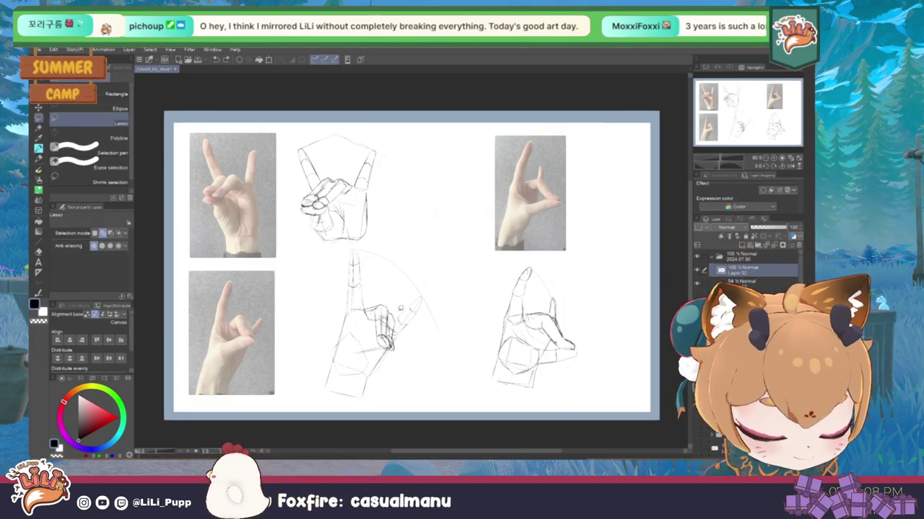
mouse_move(424, 311)
mouse_down()
mouse_move(417, 317)
mouse_move(408, 304)
mouse_move(429, 334)
mouse_move(415, 339)
mouse_up()
key(ctrl+t)
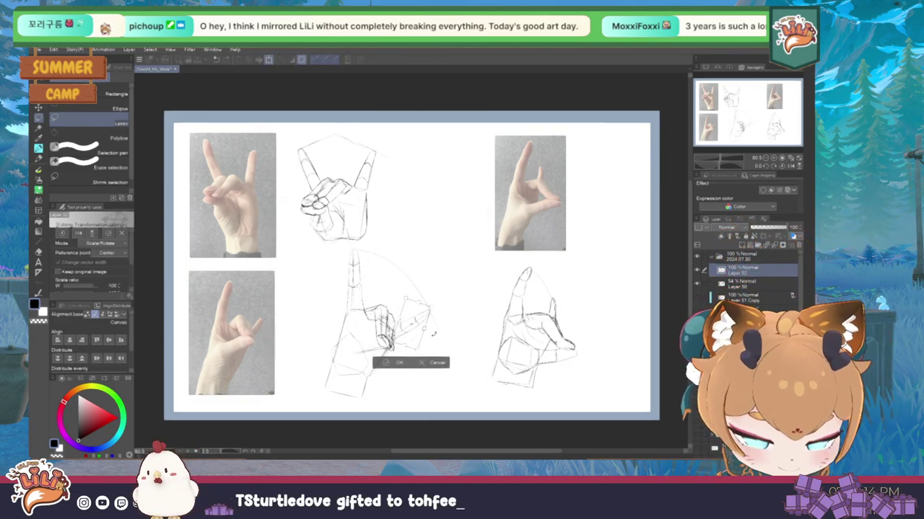
key(Return)
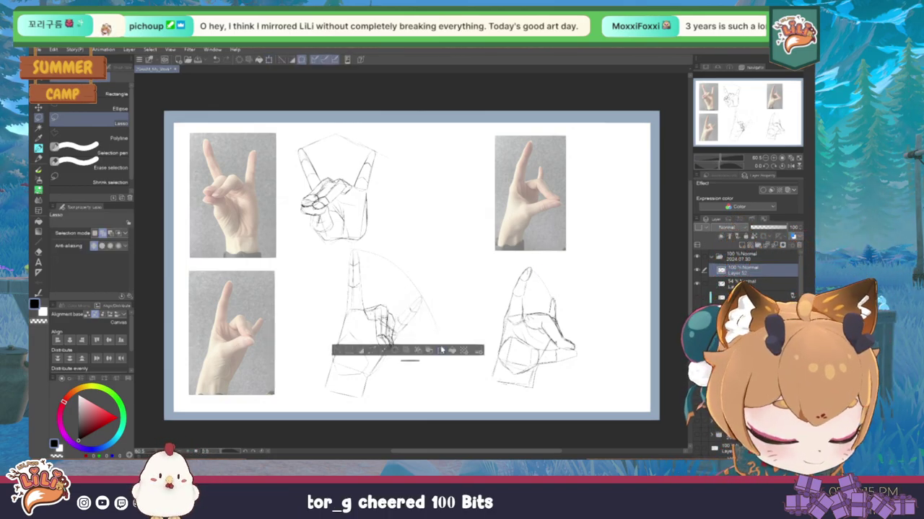
click(340, 353)
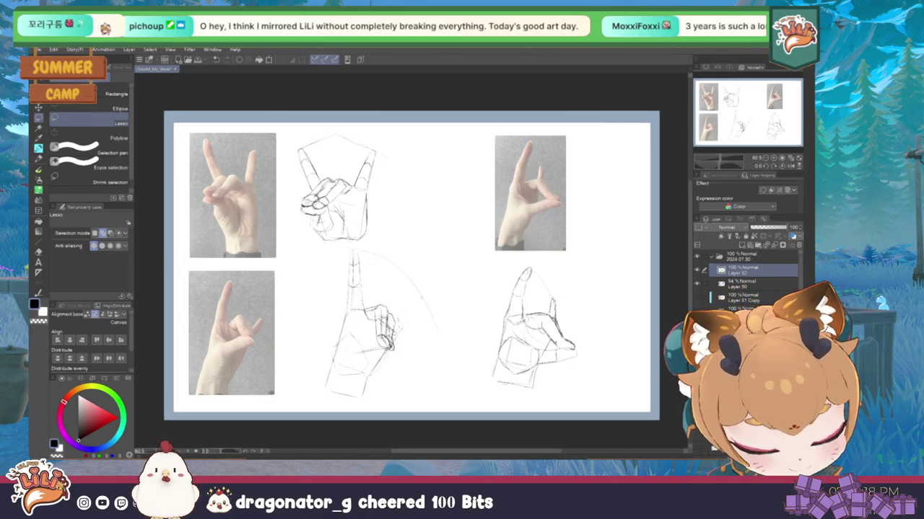
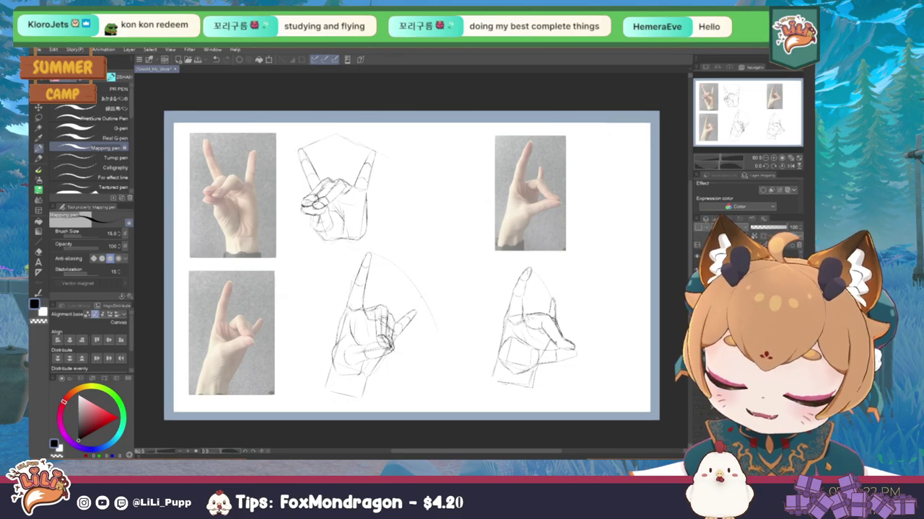
Lasso the lower-left sketch's palm, rotate and reposition it slightly, clear the selection and touch up its lines with the Mapping pen
key(m)
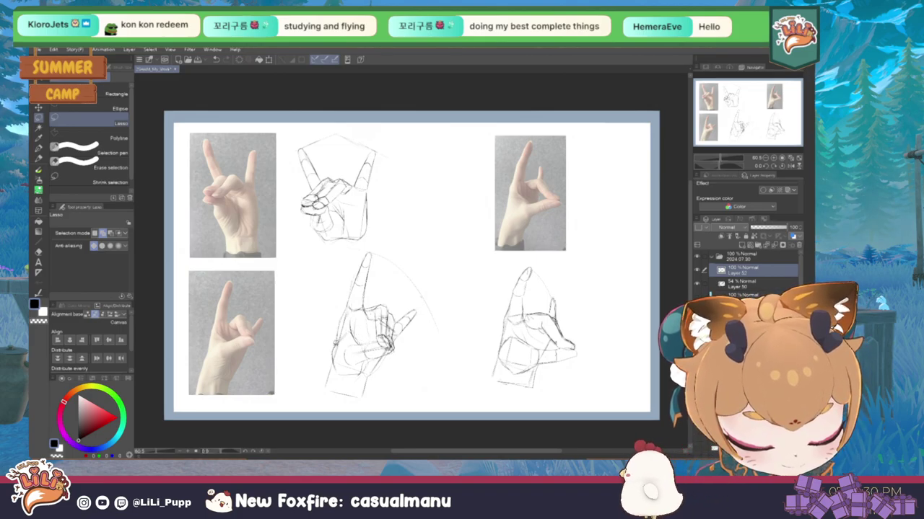
key(ctrl+c)
key(ctrl+v)
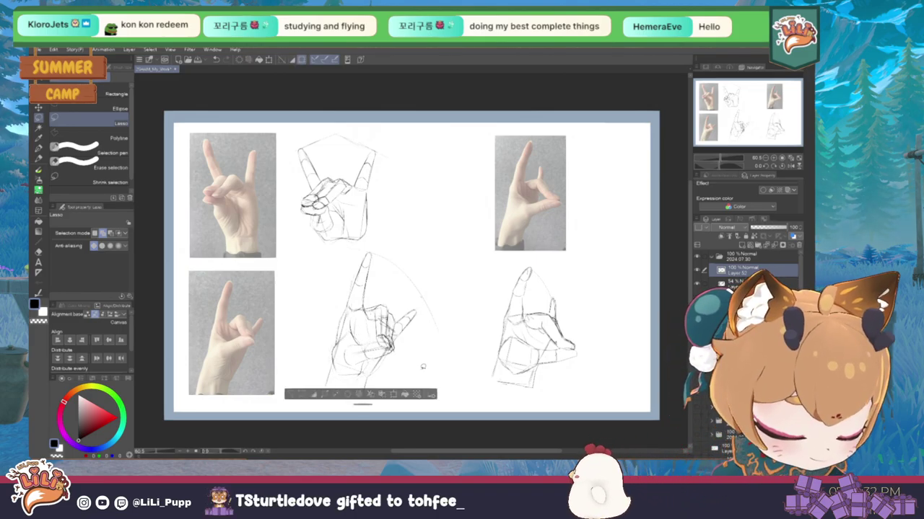
key(ctrl+t)
drag(376, 365, 375, 365)
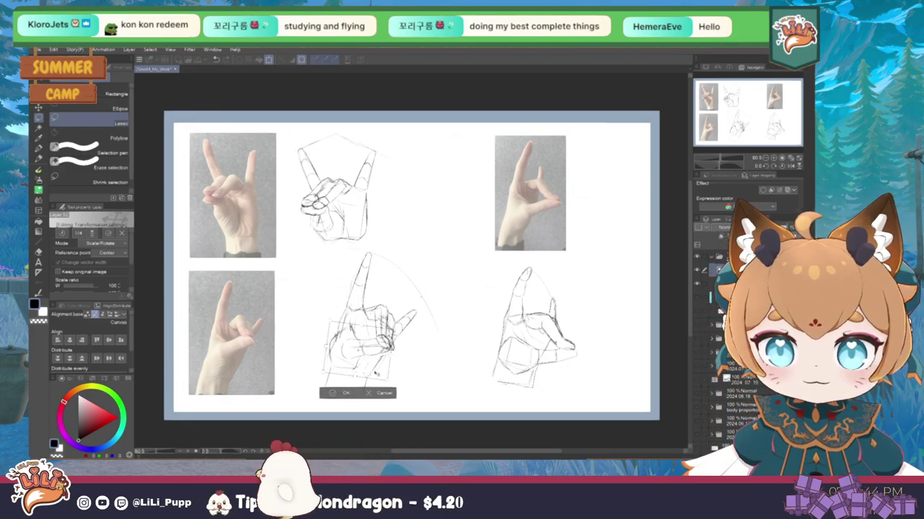
click(341, 393)
key(ctrl+d)
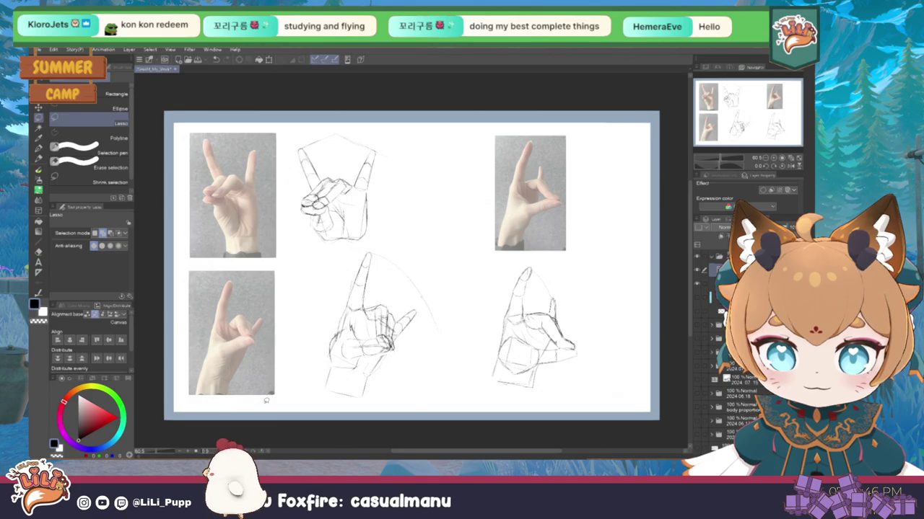
key(p)
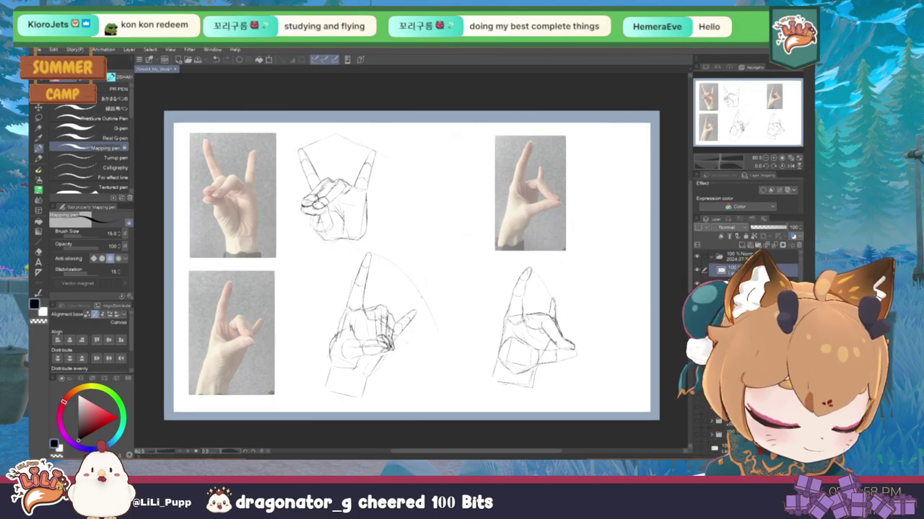
Lasso the lower-left sketch's folded fingers, scale them to about 108%, and nudge them slightly right and down
key(m)
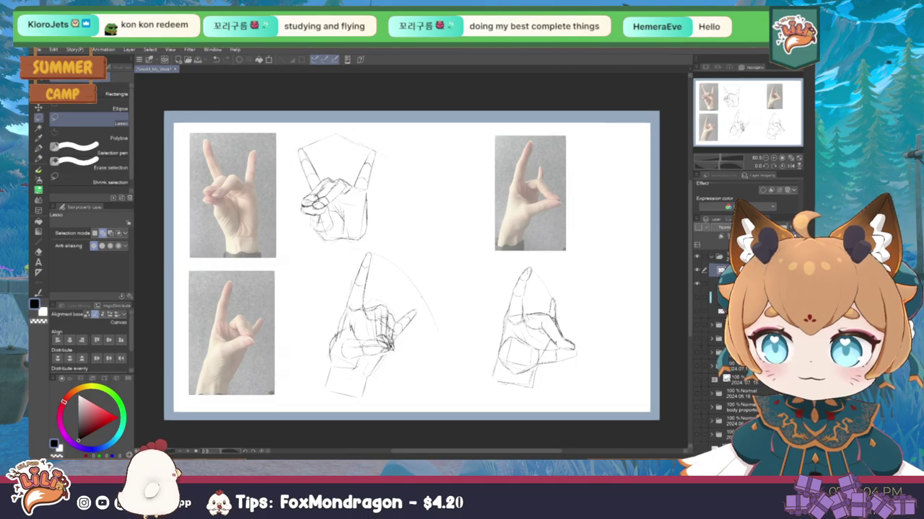
key(ctrl+a)
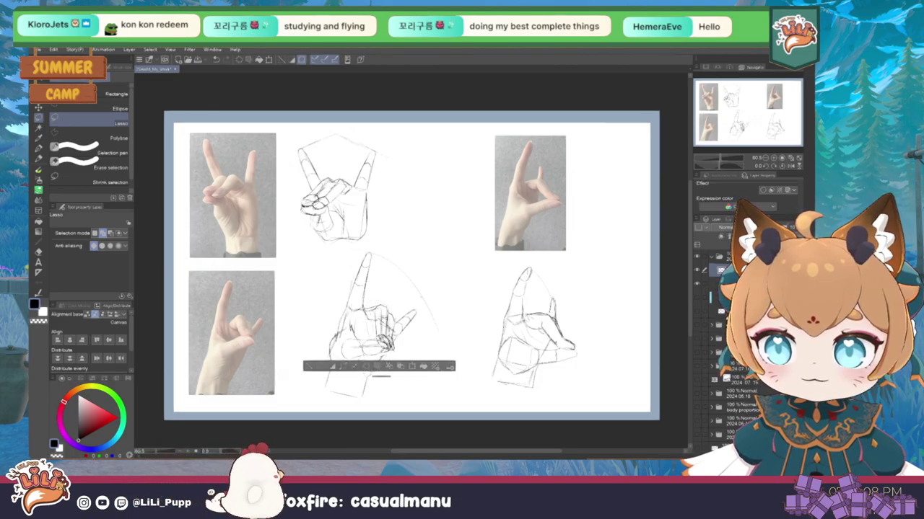
key(ctrl+t)
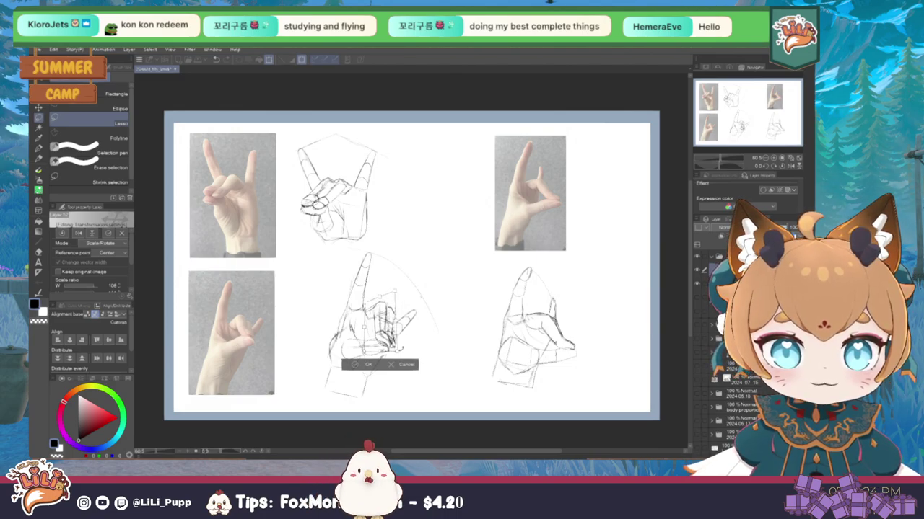
key(Right)
key(Right)
key(Down)
key(Right)
key(Down)
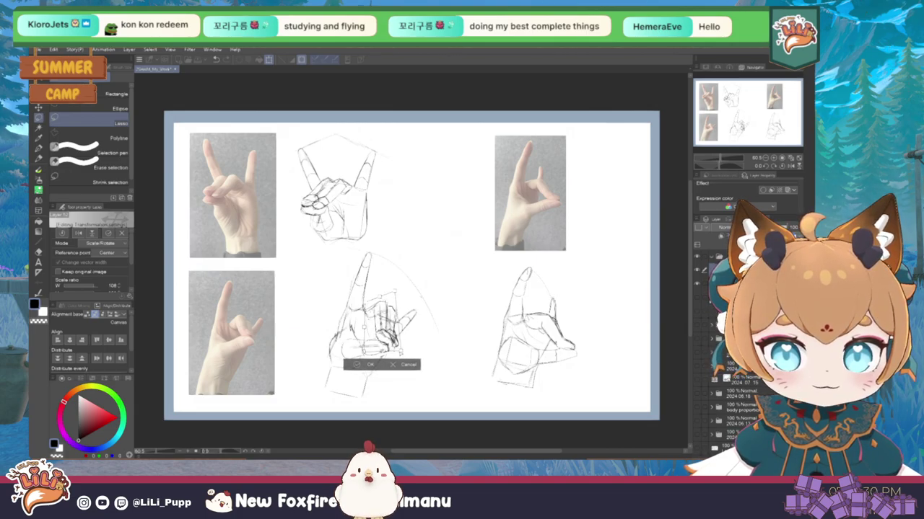
key(Return)
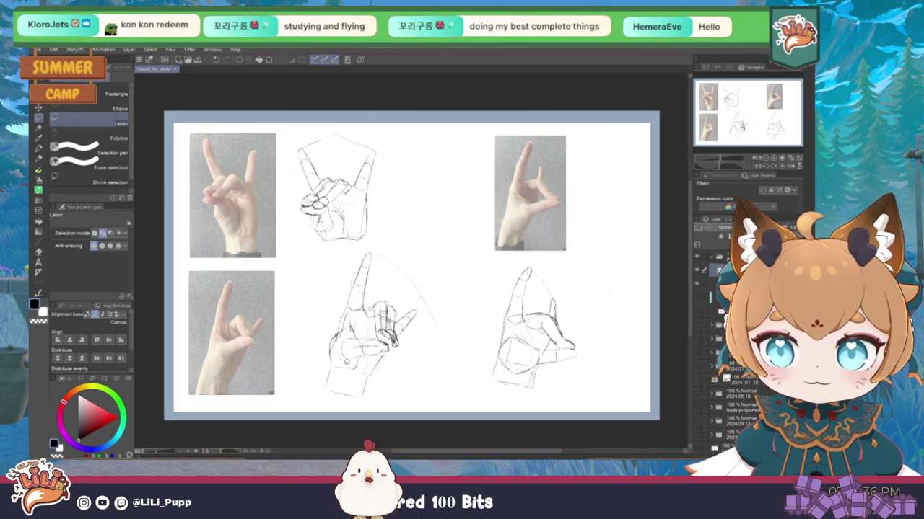
Lasso the lower-left sketch's thumb and lower palm and enlarge them to about 111%
drag(424, 359, 428, 363)
key(ctrl+t)
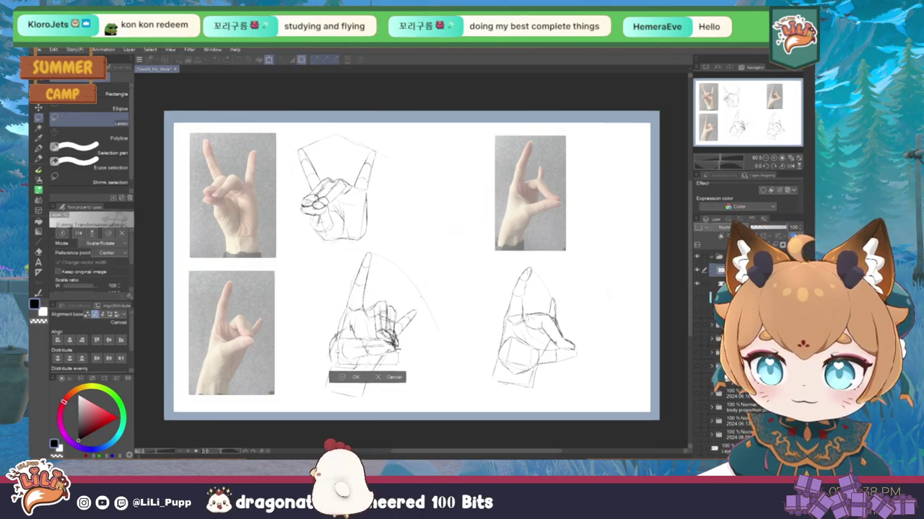
drag(422, 366, 427, 371)
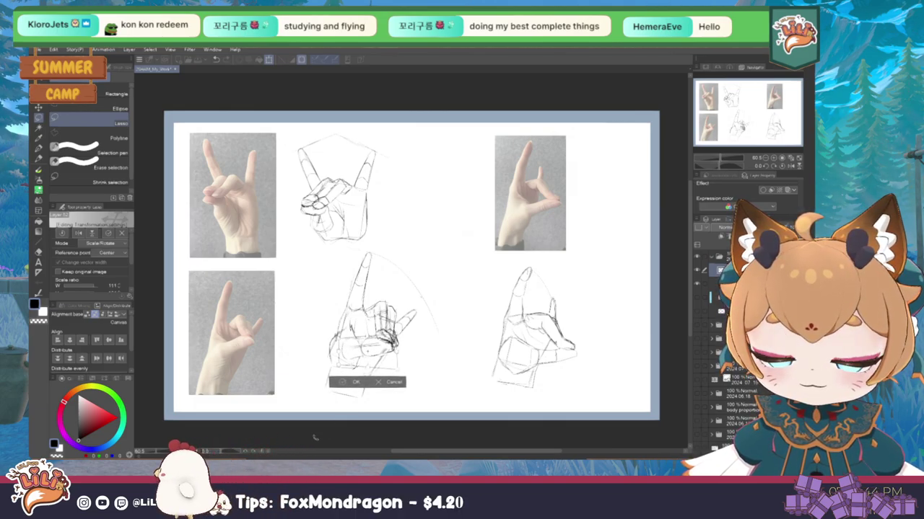
click(339, 382)
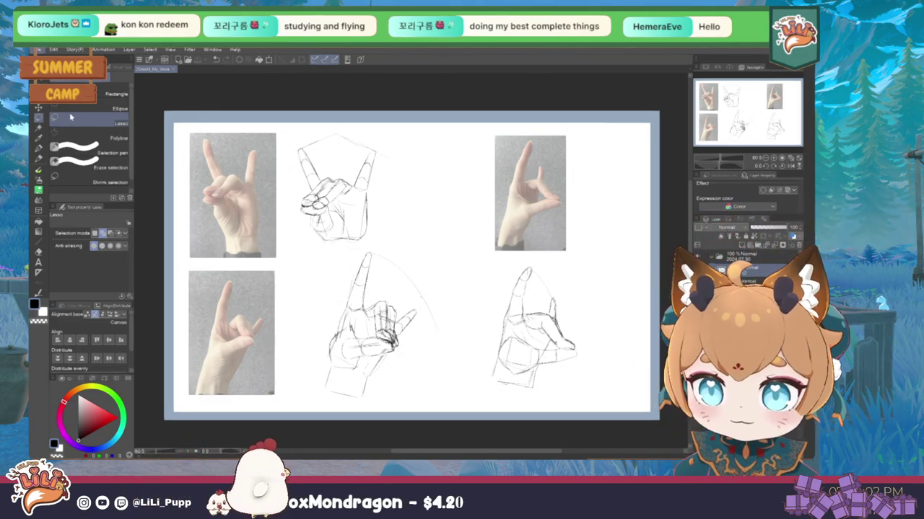
Fade the construction sketch layer to 26% opacity and add a new vector layer above it
click(783, 245)
click(783, 245)
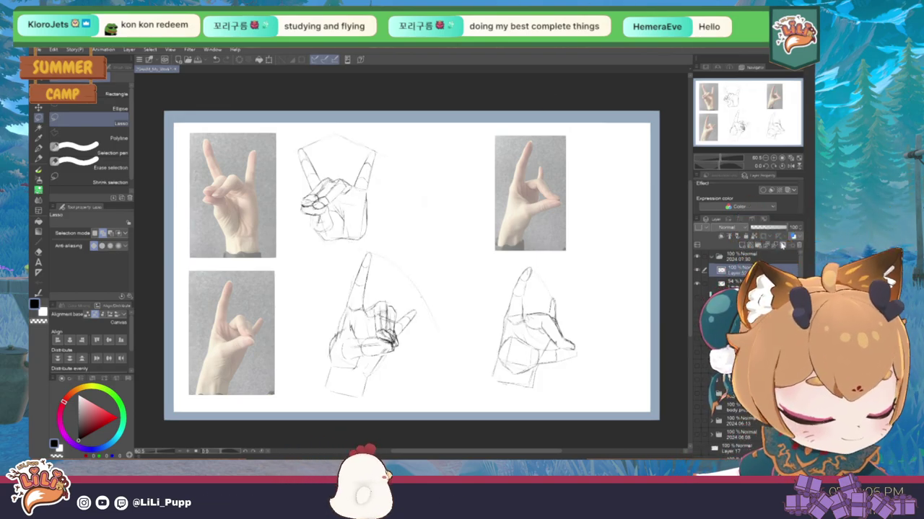
drag(790, 228, 767, 230)
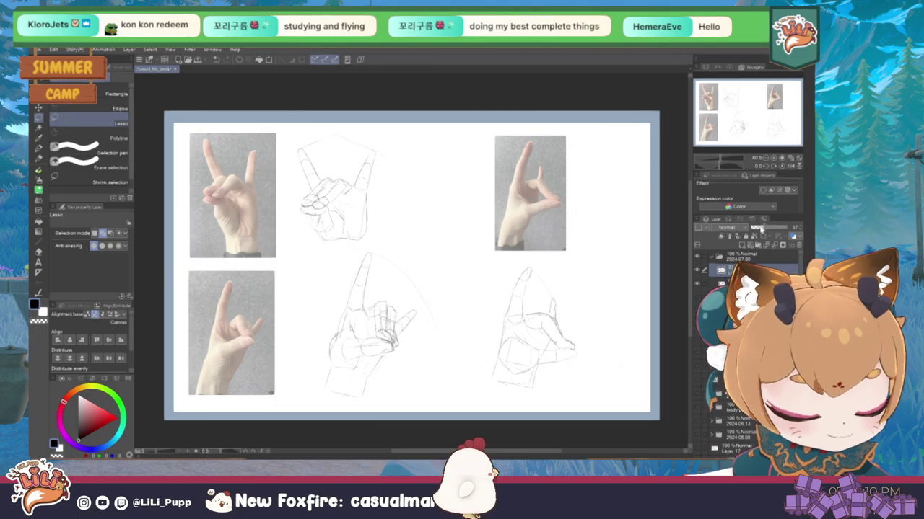
click(754, 245)
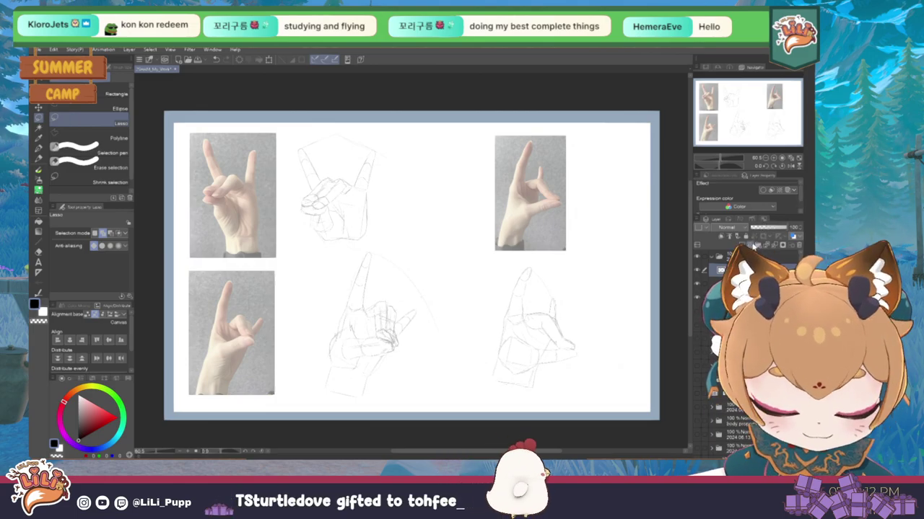
Outline the upper-left hand's folded fingers, little finger and outer palm edge on the new vector layer with the Mapping pen
key(p)
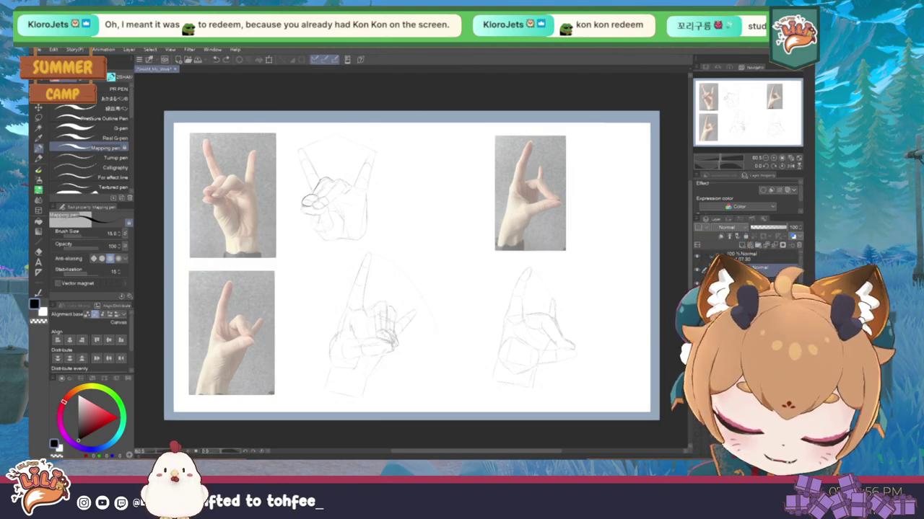
drag(447, 181, 375, 159)
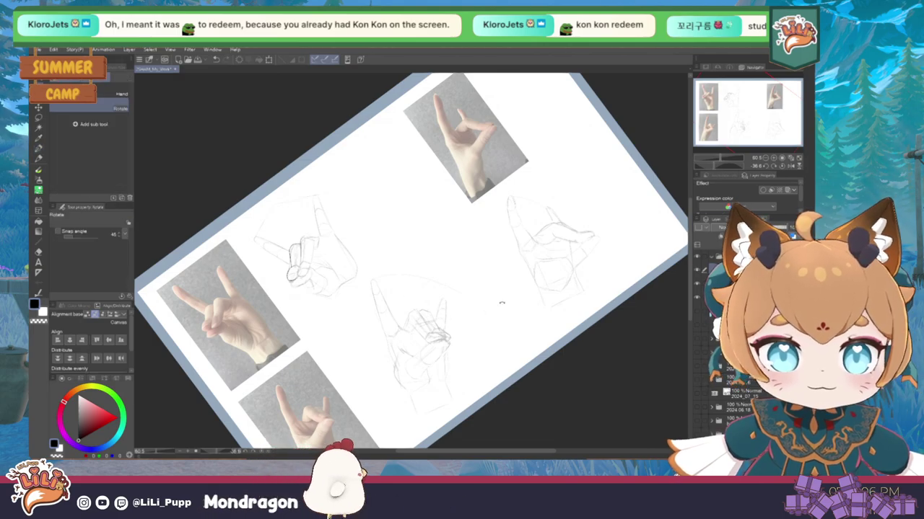
drag(505, 325, 418, 354)
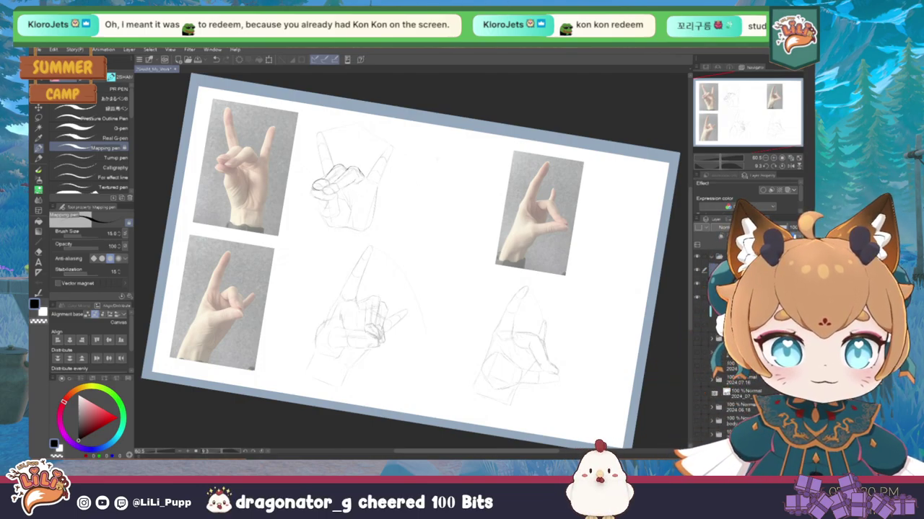
key(minus)
key(minus)
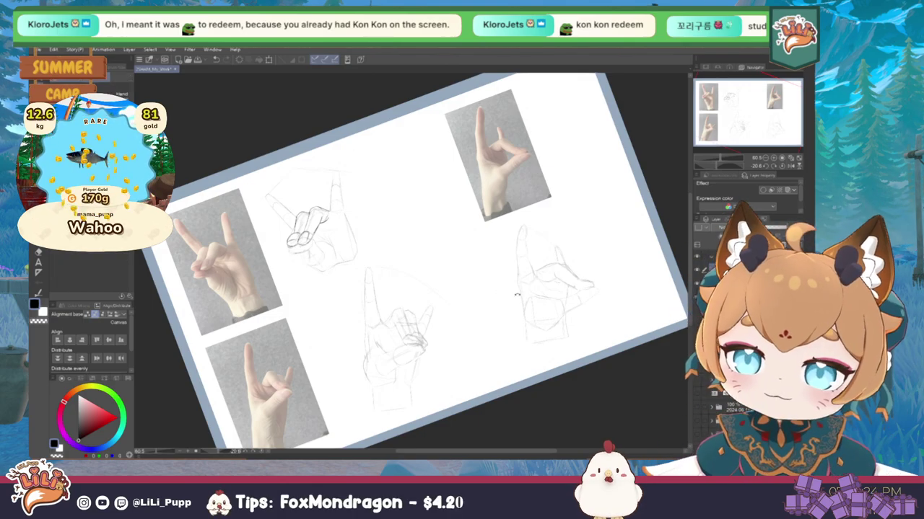
key(ctrl+0)
drag(415, 176, 378, 212)
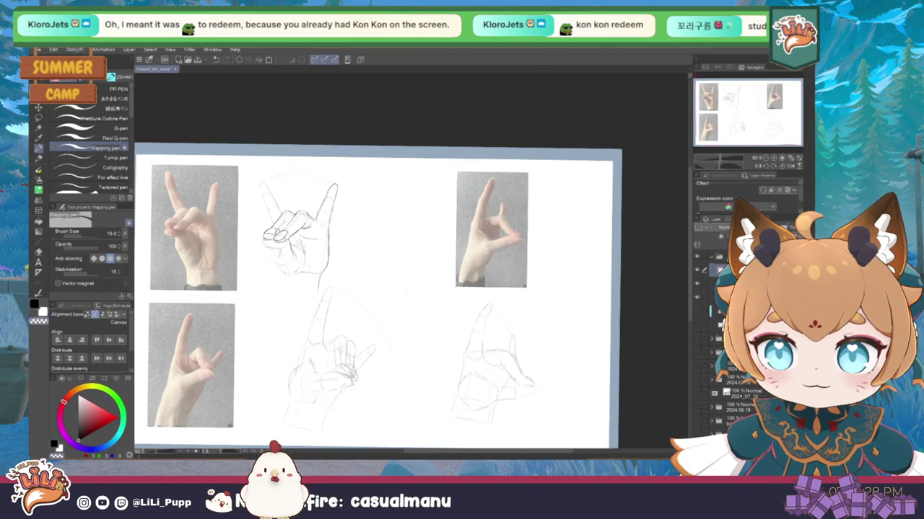
Outline the upper-left hand's thumb side, palm creases and wrist over the faded construction sketch
key(x)
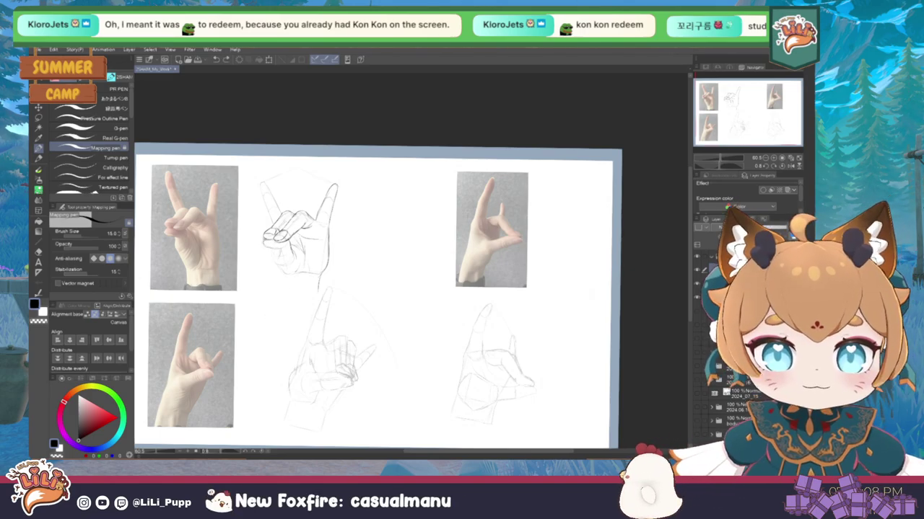
drag(447, 216, 382, 243)
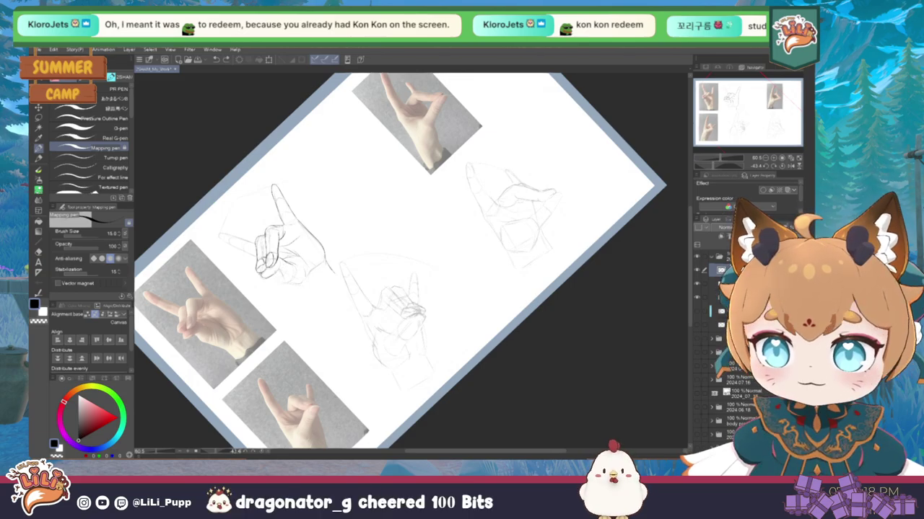
key(r)
drag(500, 299, 412, 399)
key(p)
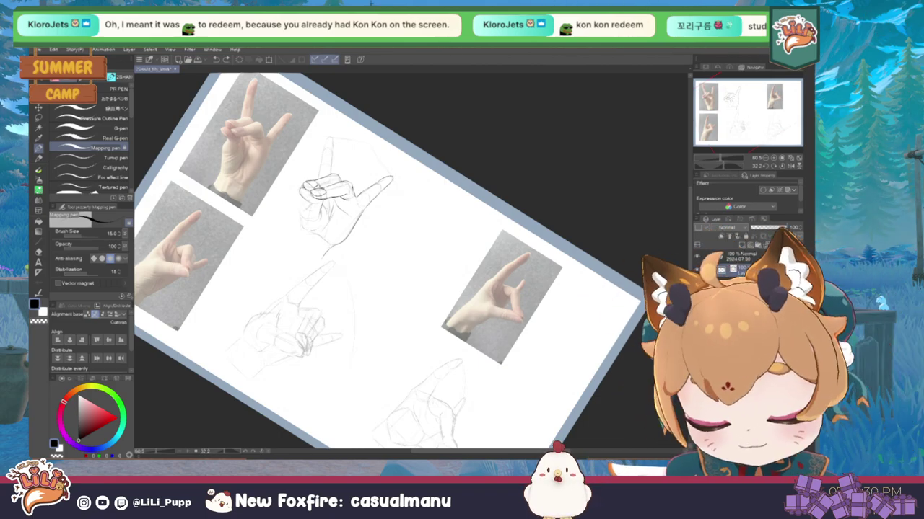
key(r)
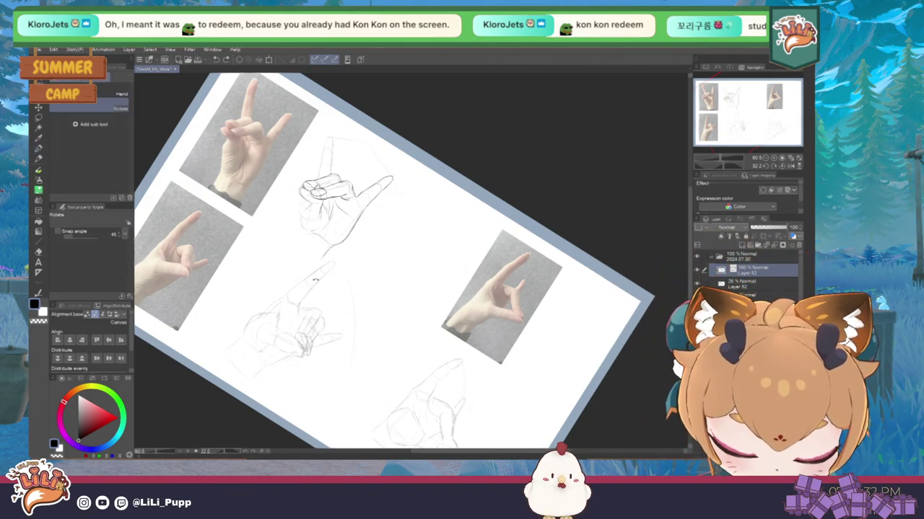
drag(334, 288, 350, 302)
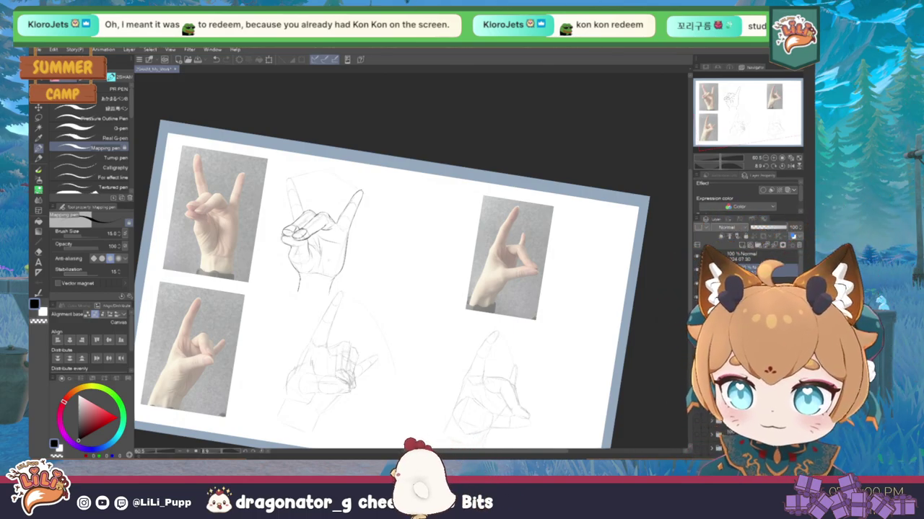
Lasso the outlined thumb side and wrist of the upper-left hand and adjust their size and position
key(m)
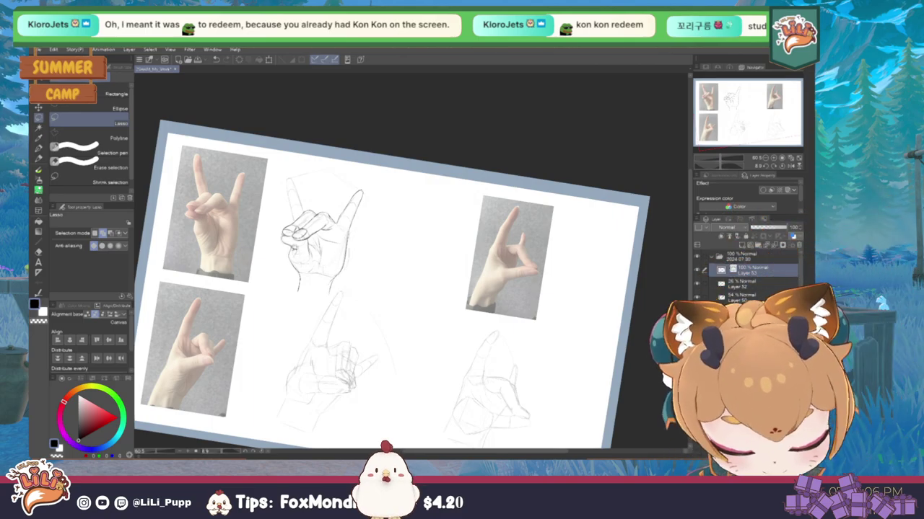
drag(285, 254, 325, 275)
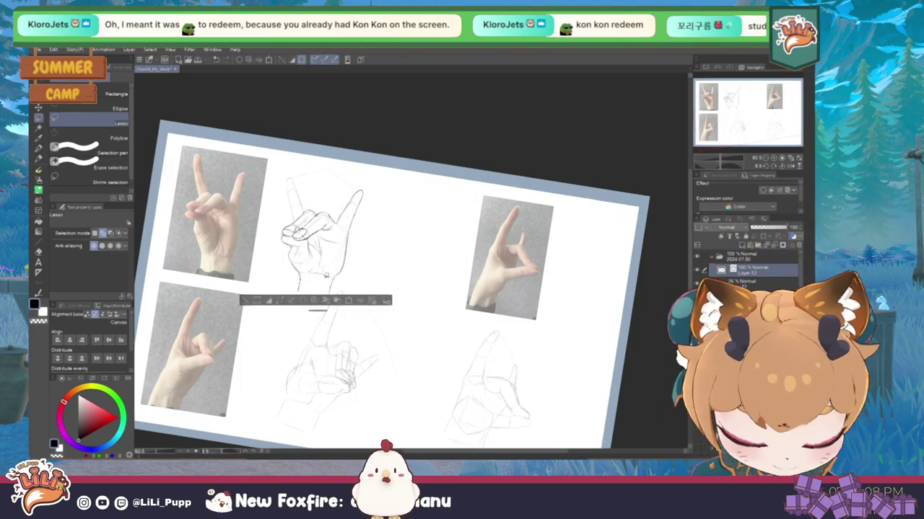
key(ctrl+t)
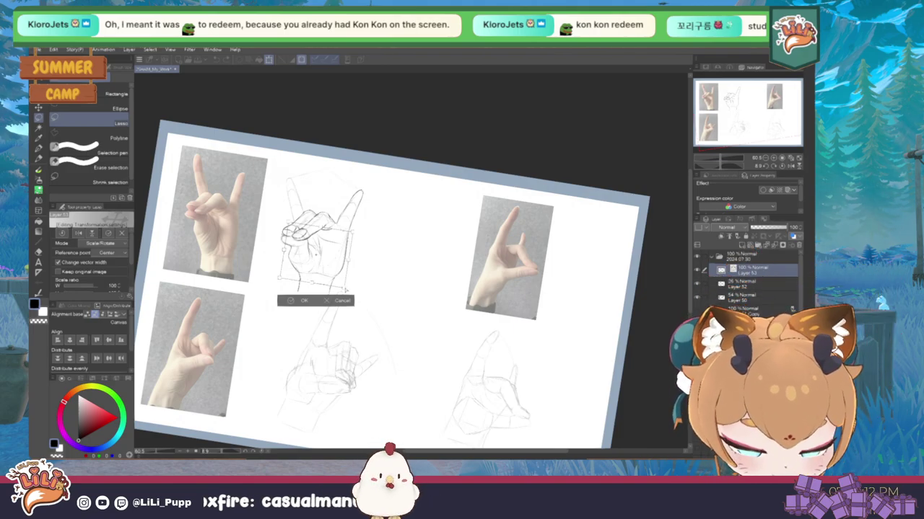
drag(276, 280, 285, 286)
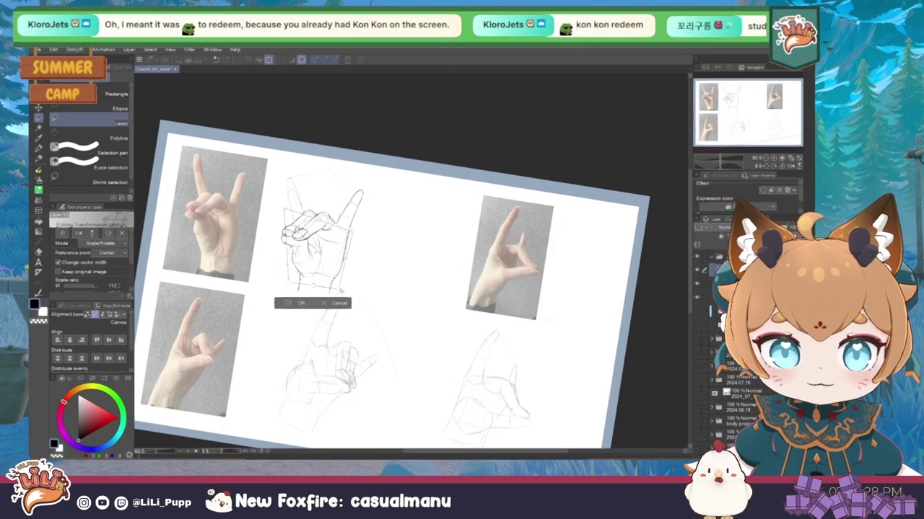
key(Return)
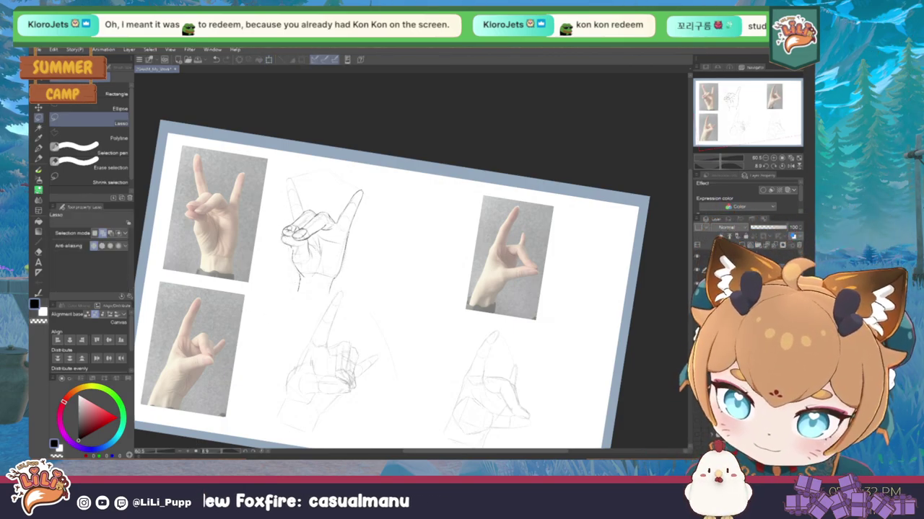
Outline the upper-left hand's raised index finger and refine its palm and wrist lines with the Mapping pen
key(p)
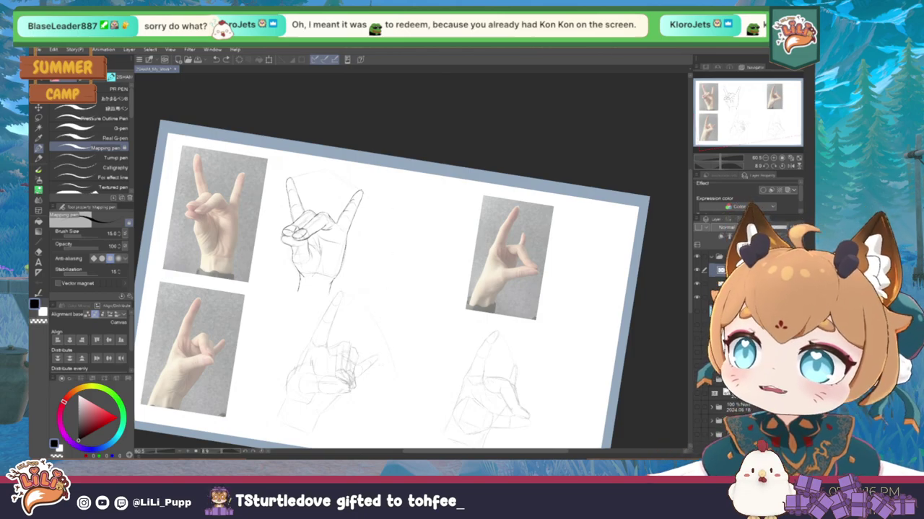
key(r)
drag(404, 418, 380, 407)
key(p)
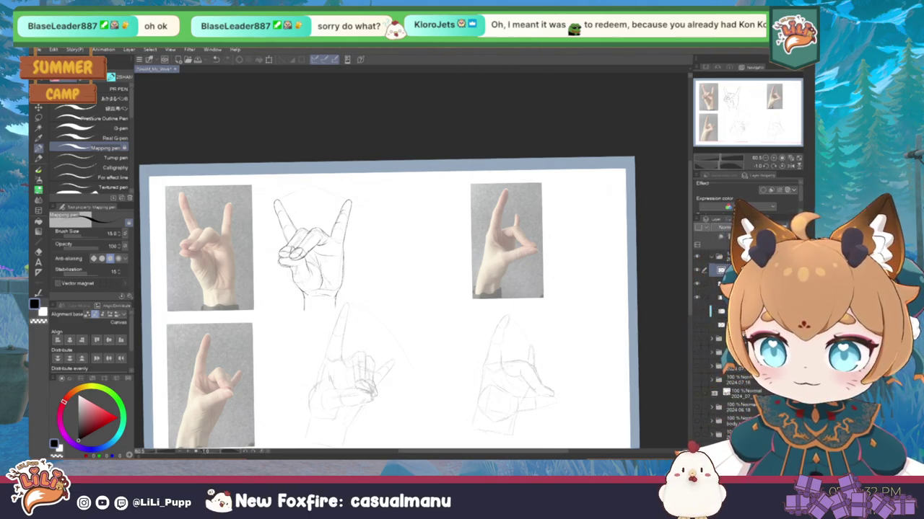
Outline the lower-left hand's raised index finger and folded fingers over its faded construction sketch
scroll(417, 319, down, 3)
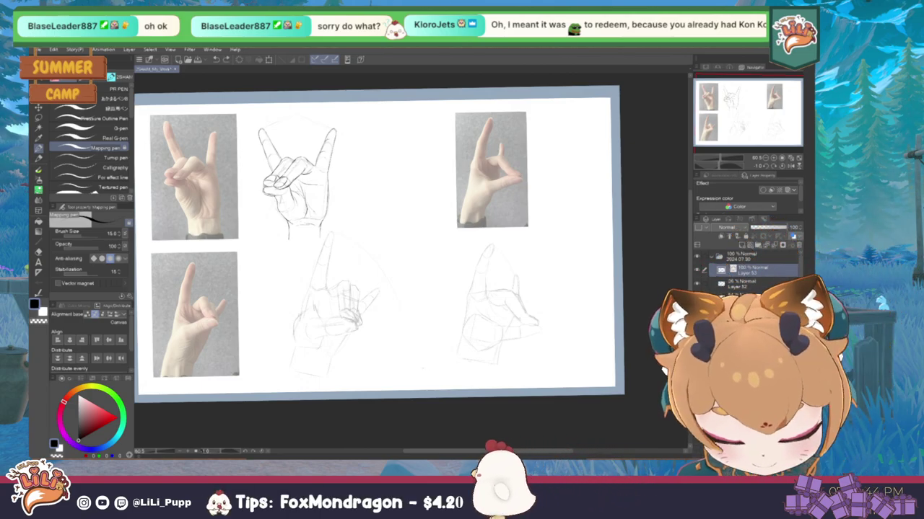
drag(439, 270, 424, 281)
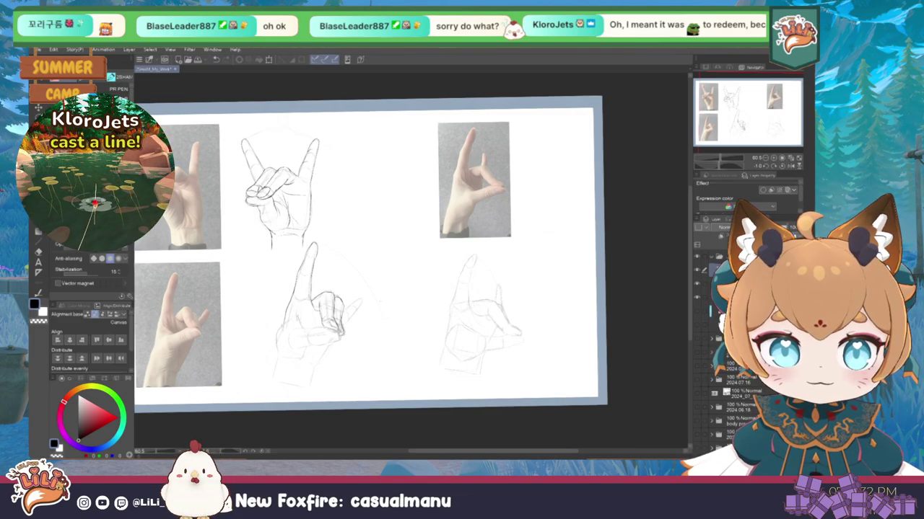
Outline the lower-left hand's thumb, raised little finger, palm edge and wrist over its faded construction sketch
key(r)
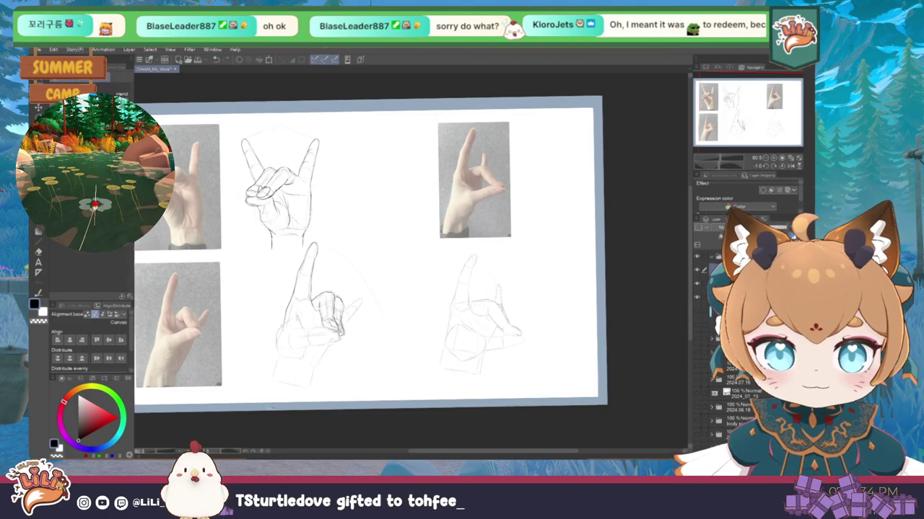
drag(310, 393, 396, 417)
key(p)
scroll(454, 318, down, 3)
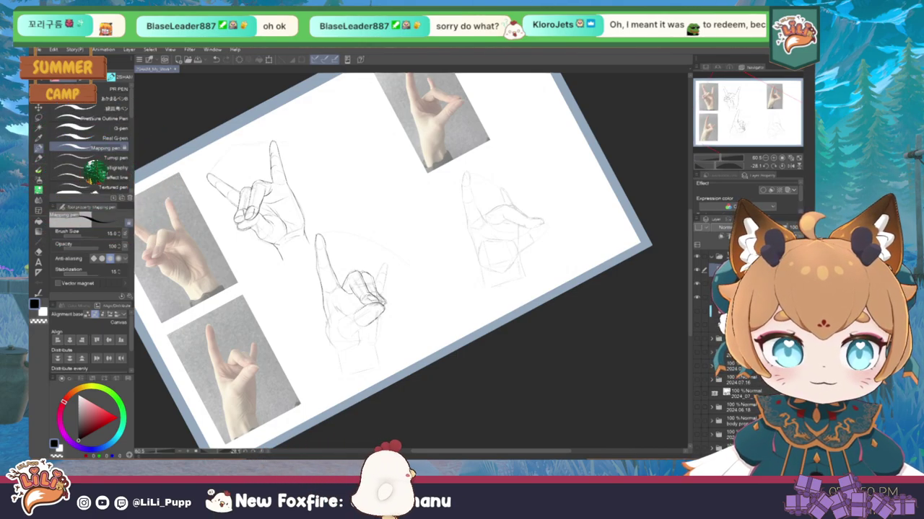
key(r)
mouse_move(541, 336)
mouse_down()
mouse_move(353, 406)
mouse_move(448, 359)
mouse_move(390, 388)
mouse_move(303, 375)
mouse_move(361, 404)
mouse_move(404, 404)
mouse_move(462, 375)
mouse_move(490, 339)
mouse_move(476, 354)
mouse_up()
key(p)
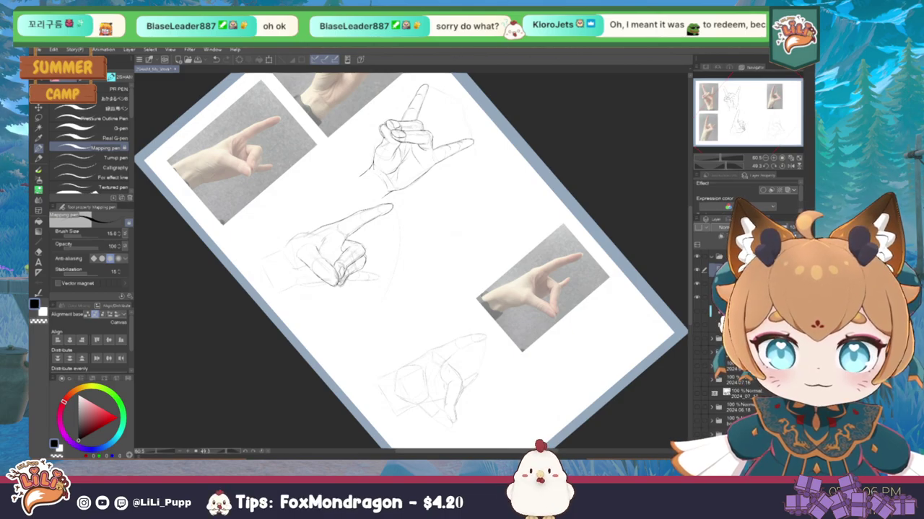
key(ctrl+@)
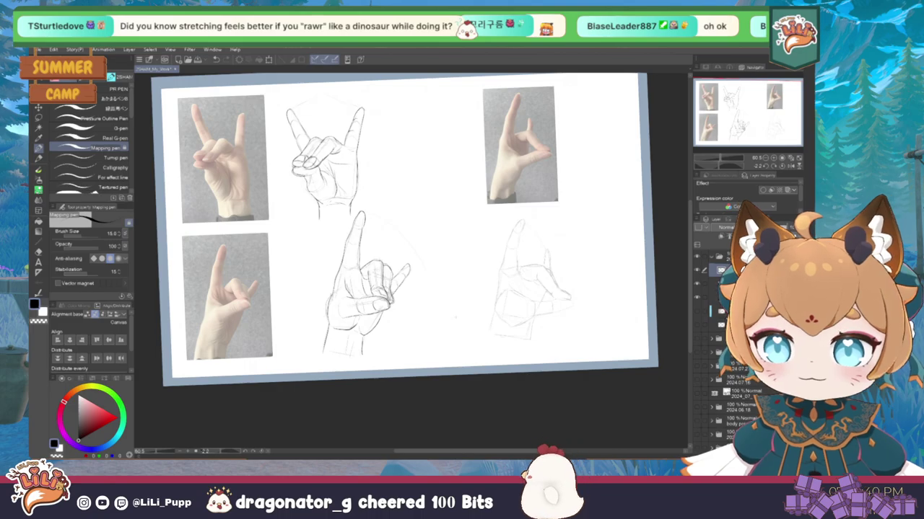
drag(405, 231, 386, 249)
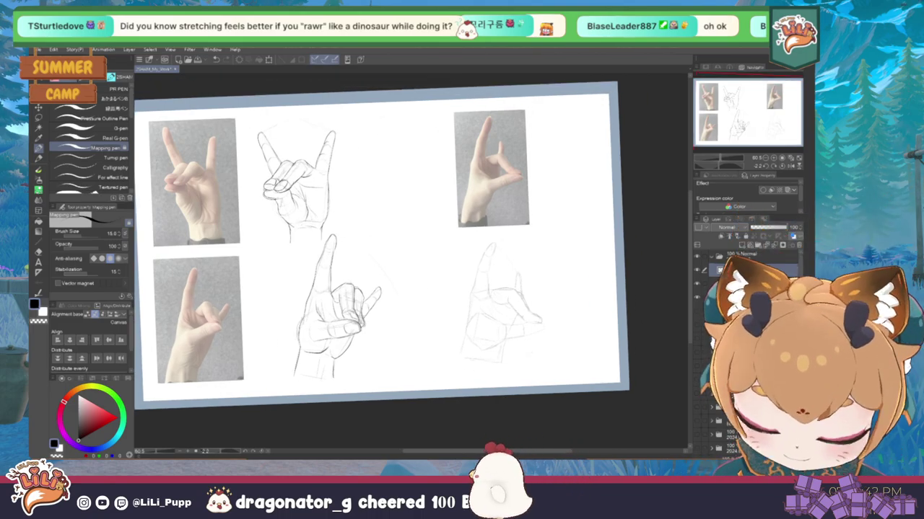
Outline the raised index finger and the outer palm and wrist edge of the hand below the right reference photo
key(r)
drag(538, 375, 490, 331)
key(p)
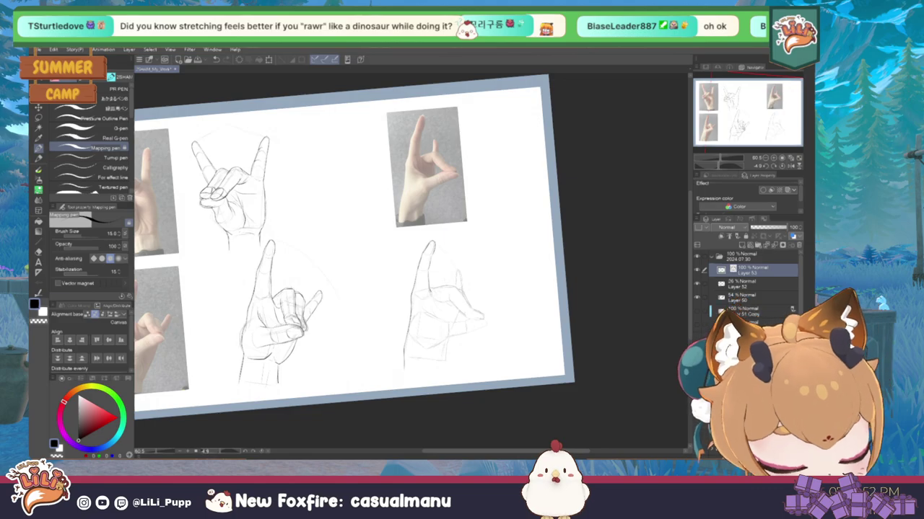
key(r)
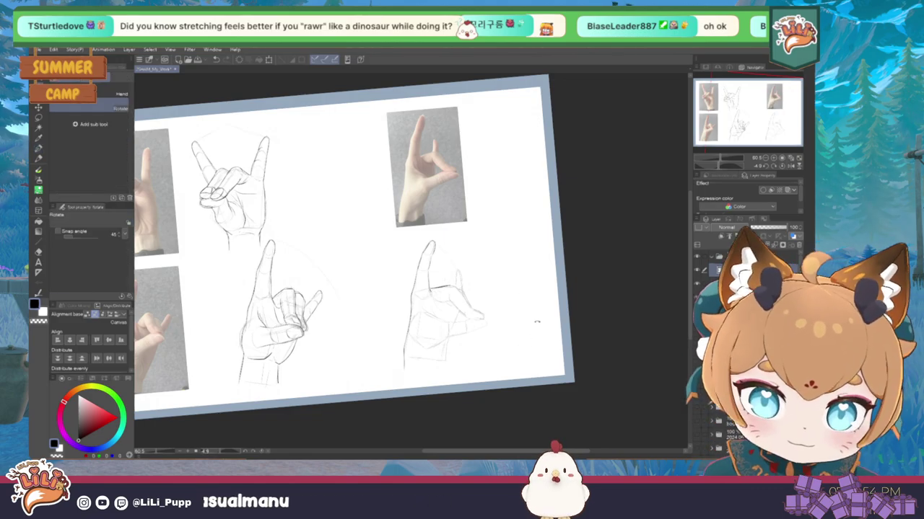
drag(526, 329, 500, 371)
drag(453, 302, 469, 270)
key(p)
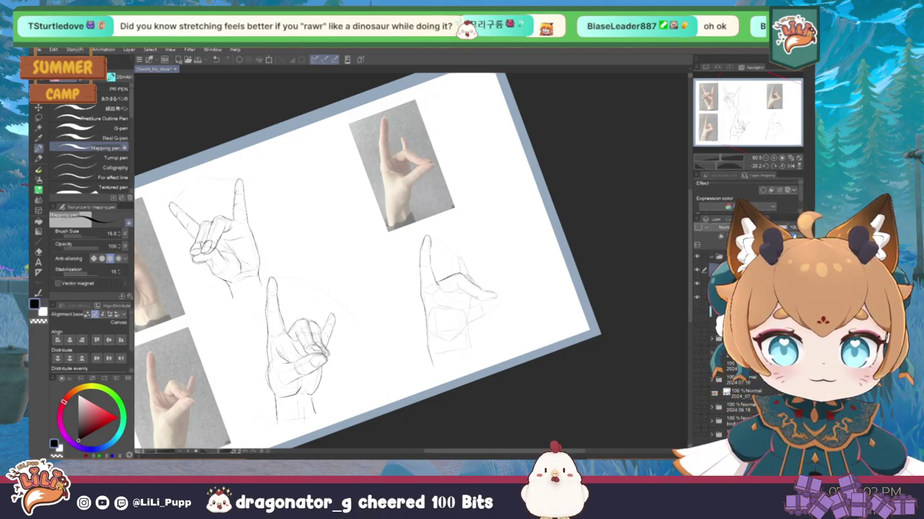
Outline the right study's bent finger down to its fingertip and the small raised finger behind it
key(r)
drag(570, 339, 502, 434)
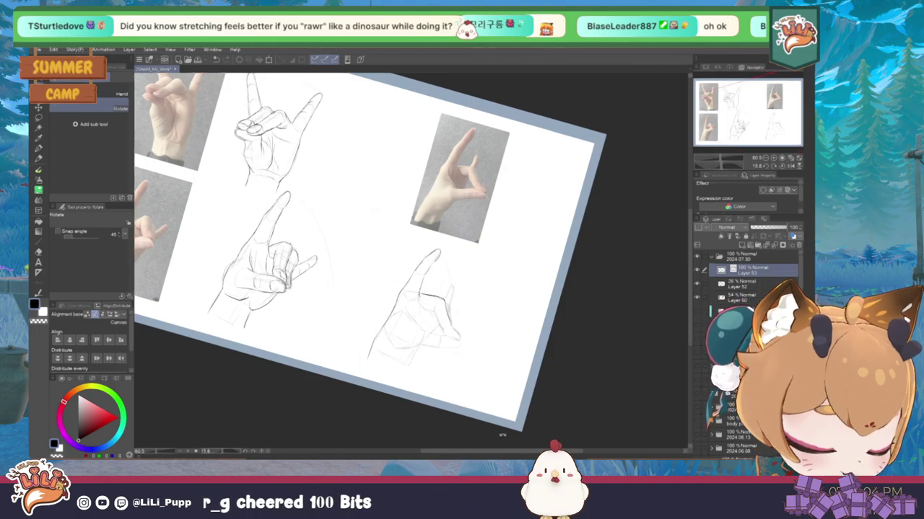
key(p)
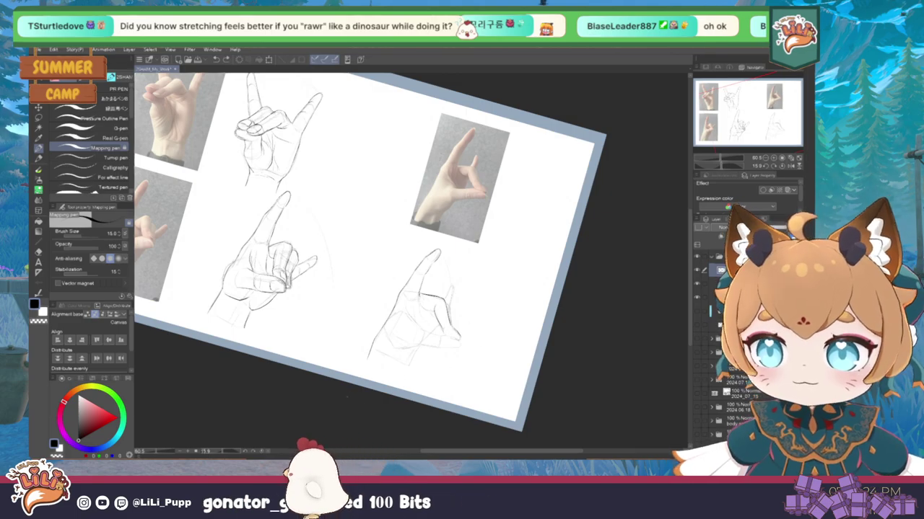
drag(505, 217, 404, 339)
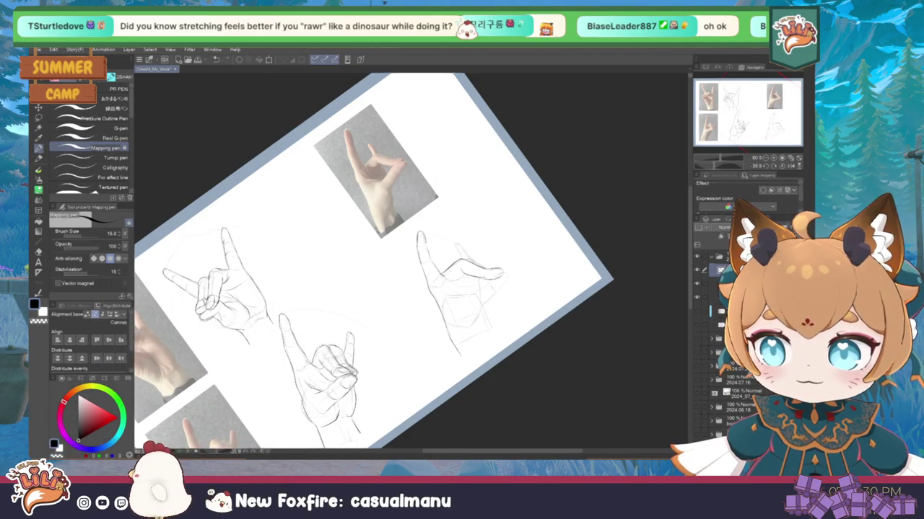
key(r)
drag(598, 335, 519, 426)
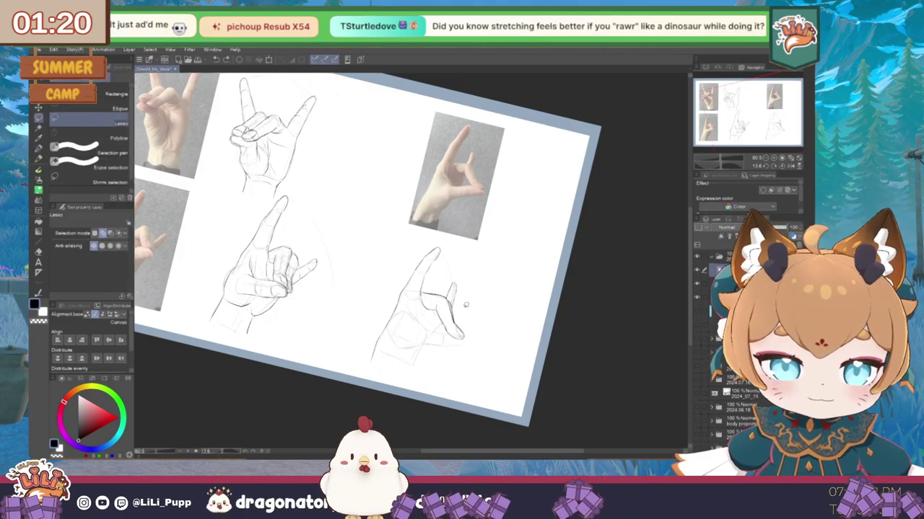
Lasso the small raised finger of the right hand study, transform it with Scale/Rotate and deselect
key(m)
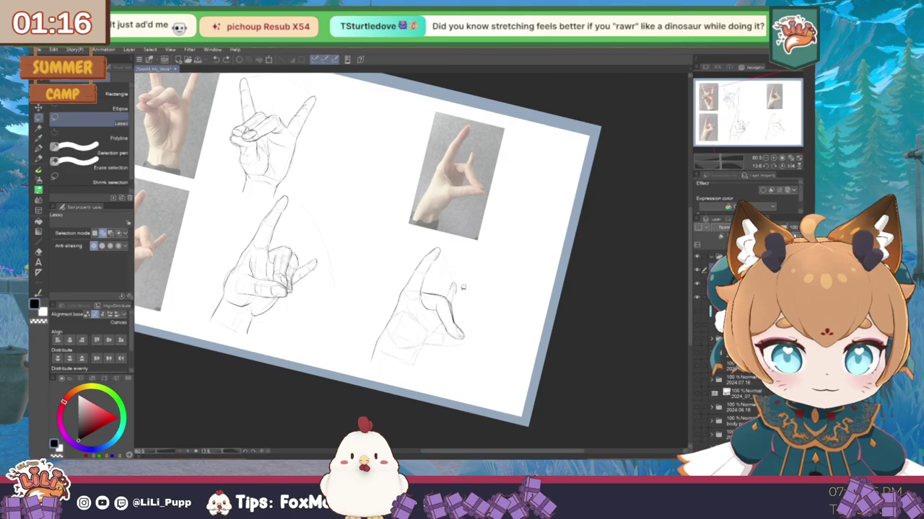
drag(462, 275, 457, 292)
key(ctrl+t)
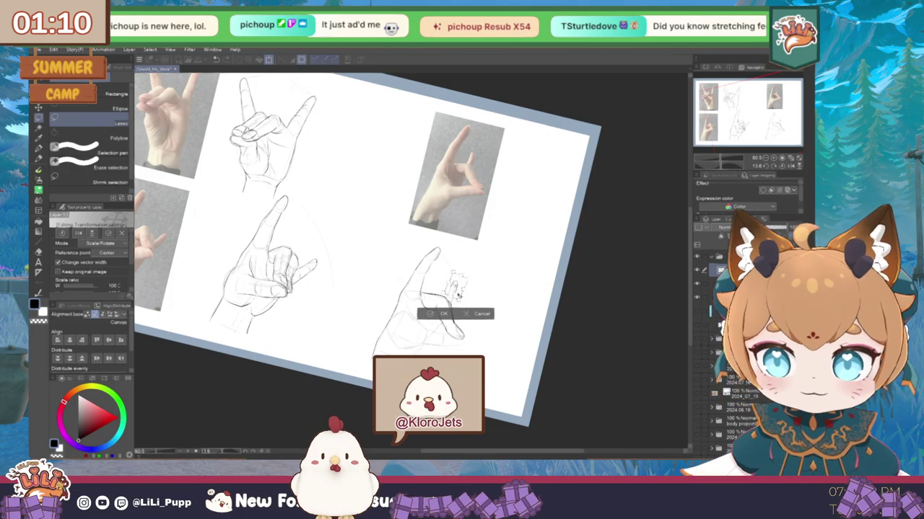
click(432, 315)
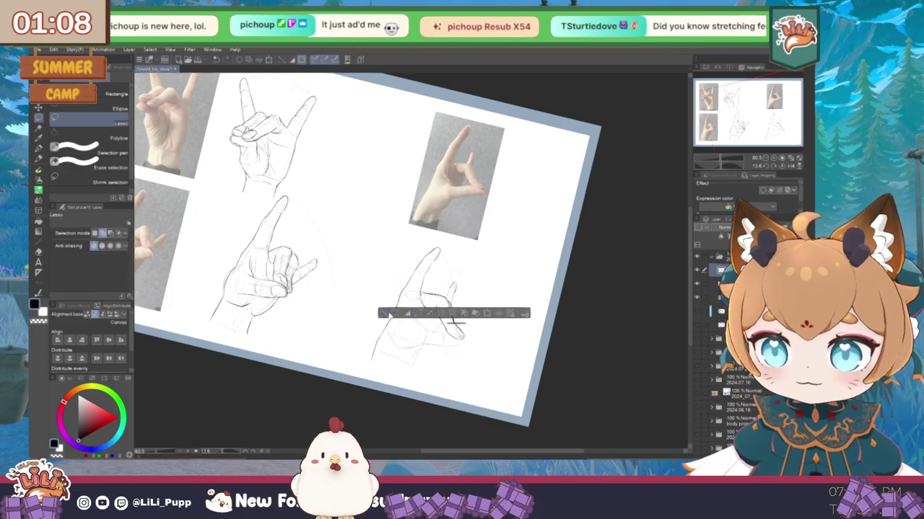
click(384, 315)
Switch to Mapping pen 2 and outline the right study's inner palm lines and the thumb meeting the bent fingertip
key(p)
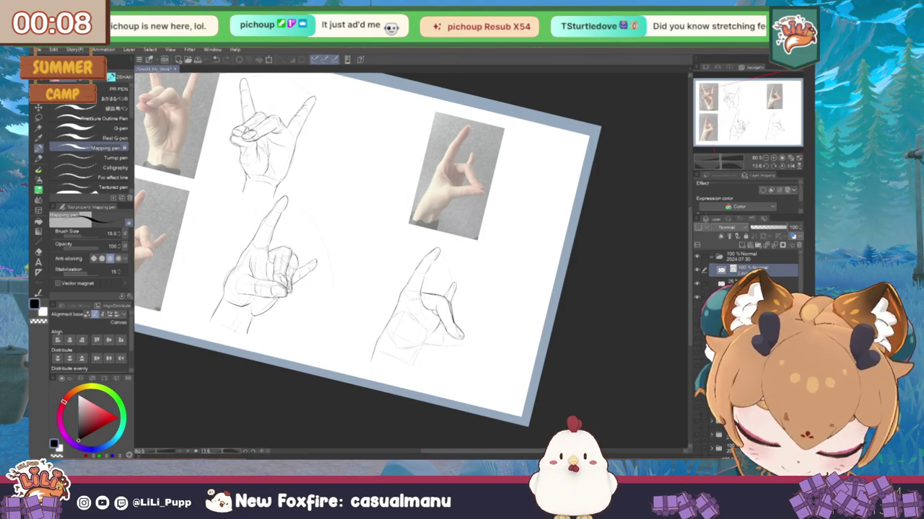
key(g)
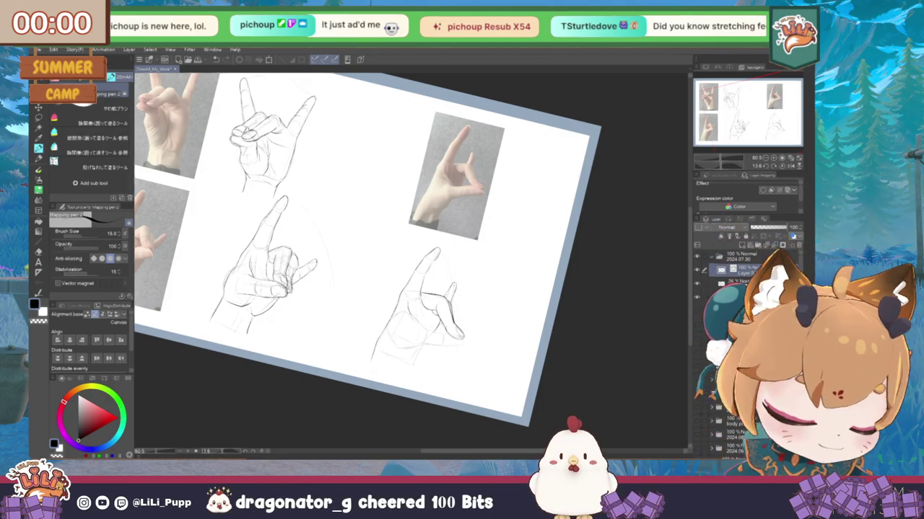
key(r)
drag(548, 303, 394, 403)
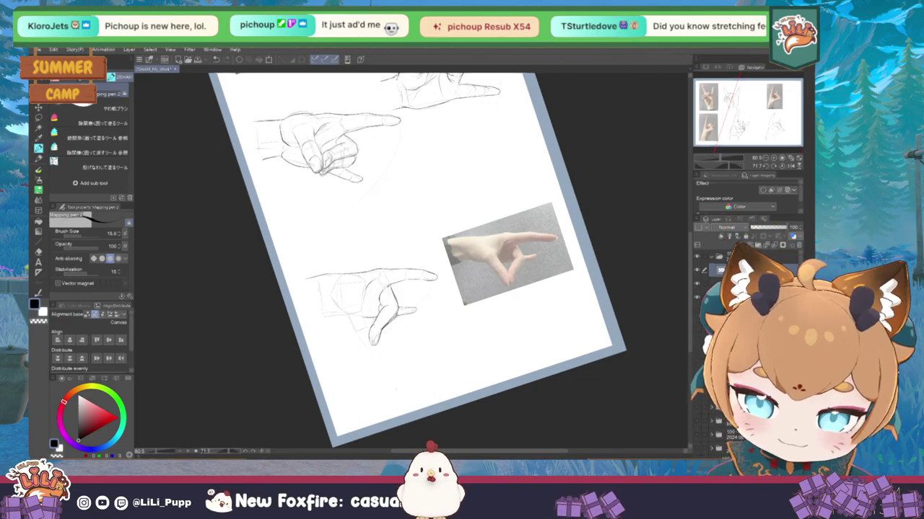
key(r)
drag(462, 288, 499, 322)
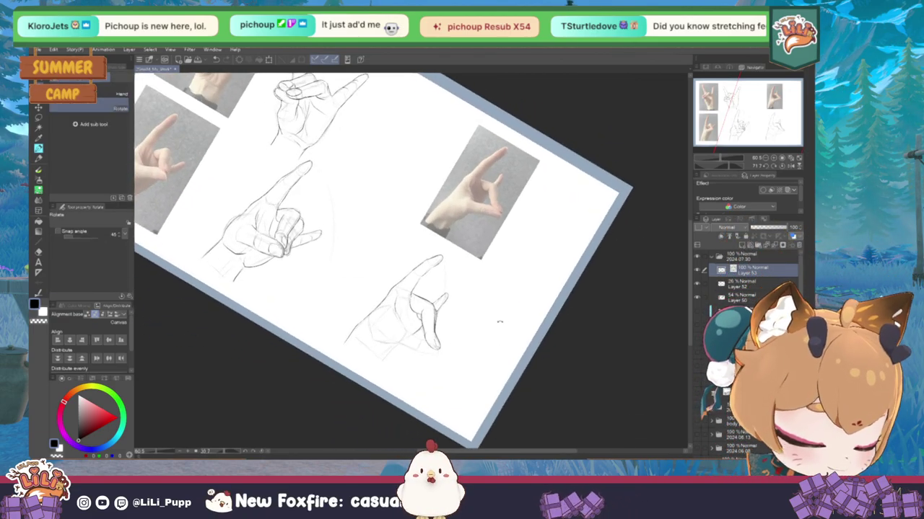
key(p)
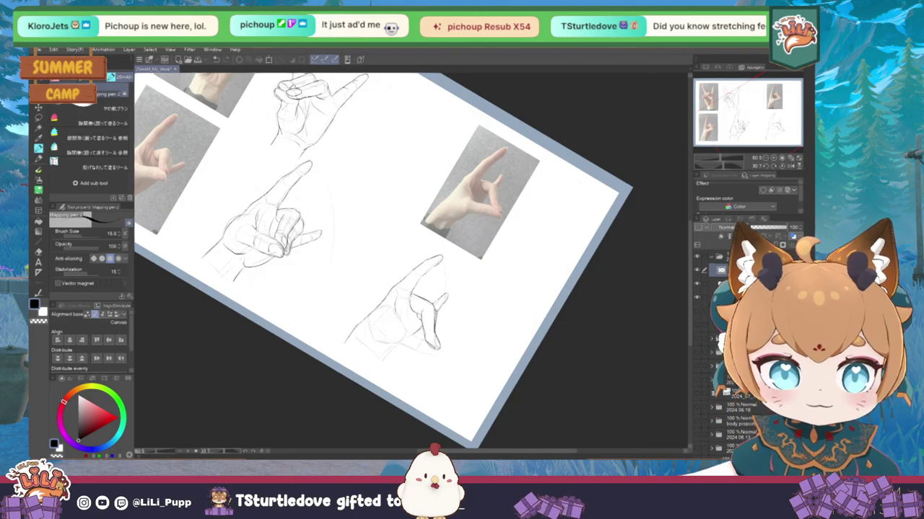
drag(505, 217, 412, 165)
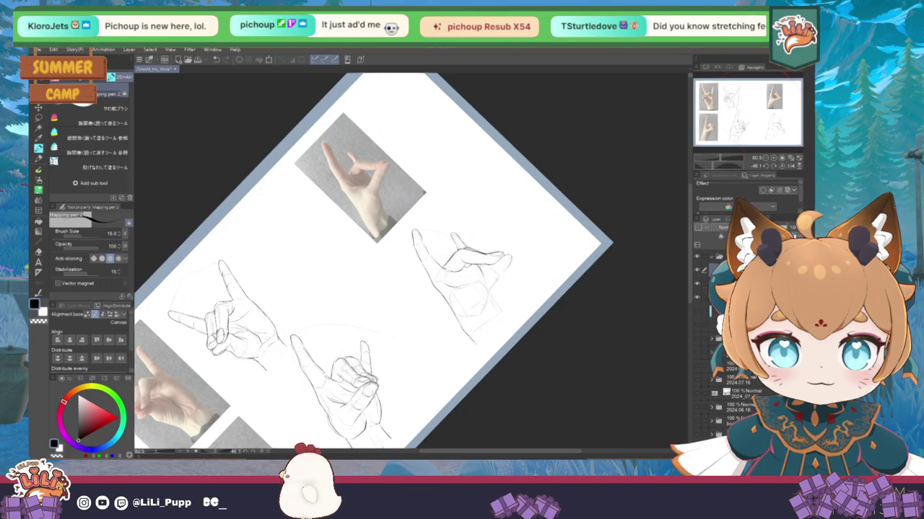
key(r)
drag(593, 309, 377, 409)
key(p)
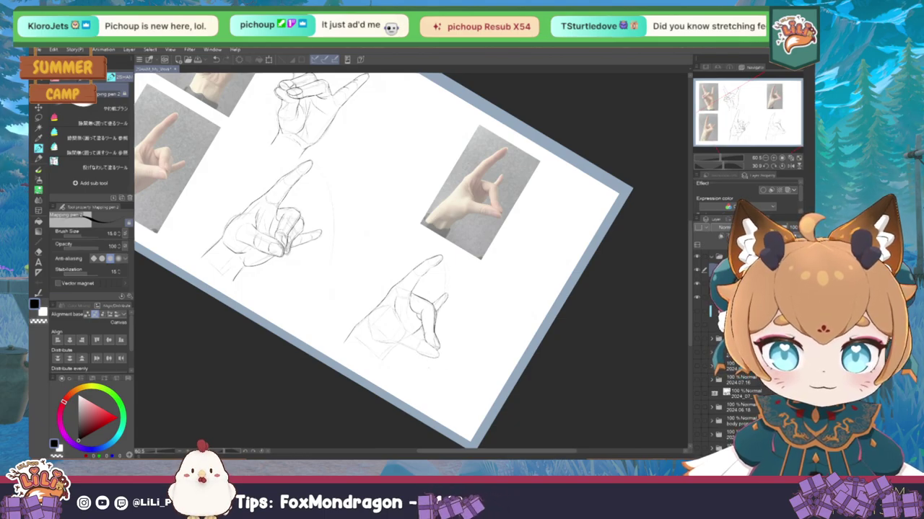
Extend the right study's thumb outline toward the palm and refine the lines where the thumb meets the bent fingers
key(minus)
key(minus)
key(minus)
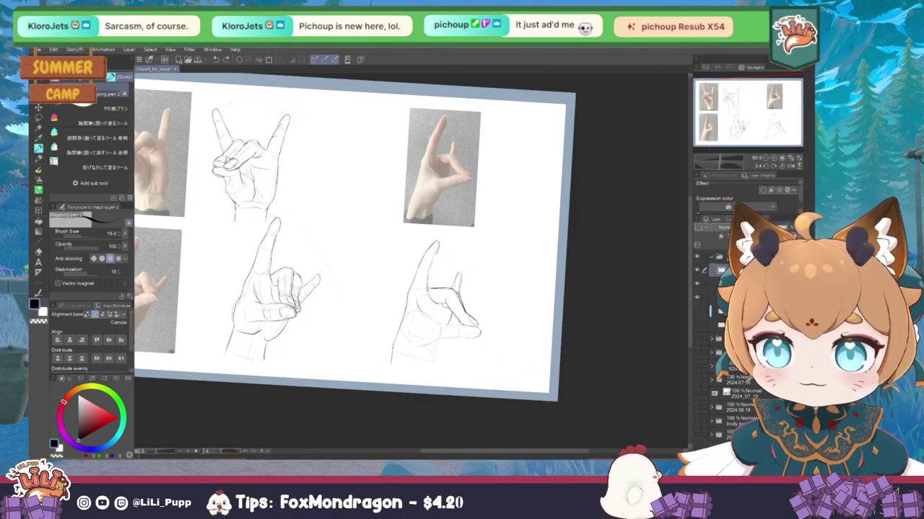
key(r)
drag(519, 370, 325, 411)
key(p)
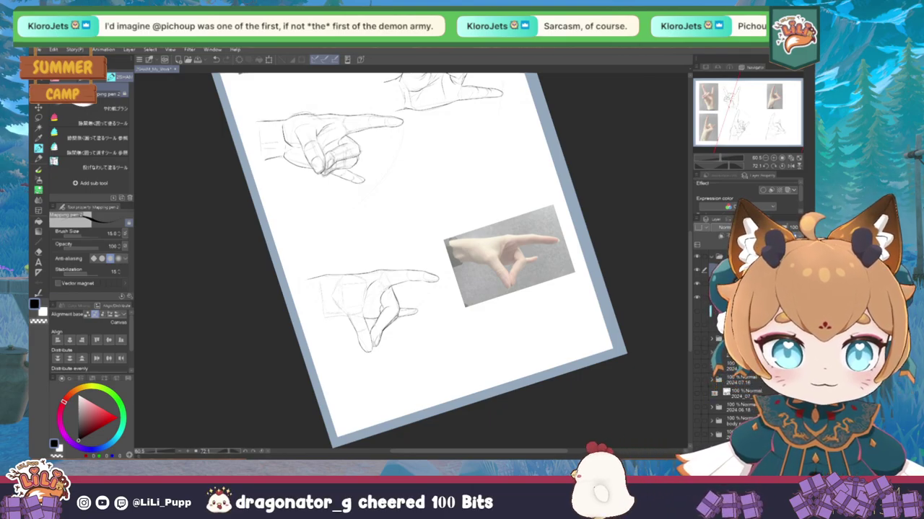
key(r)
drag(505, 390, 540, 339)
key(p)
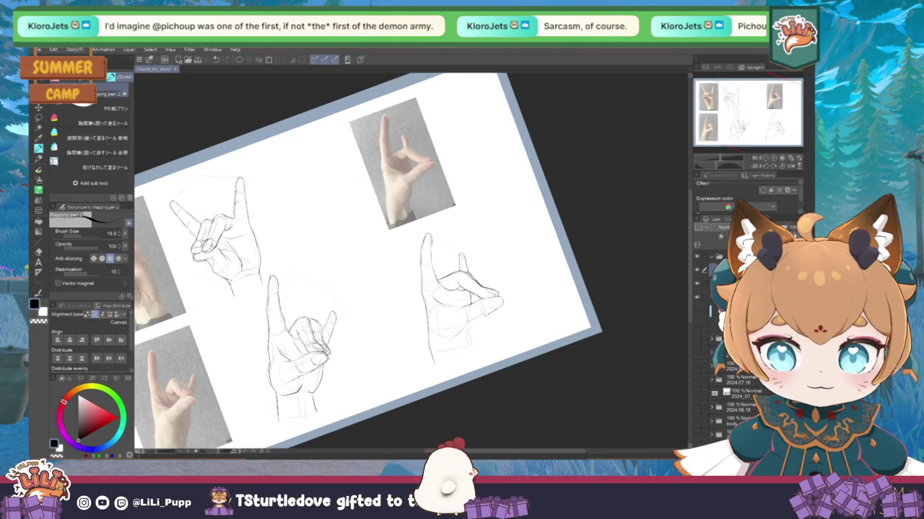
Draw the right study's palm creases, lower palm contour and both wrist lines over the faded sketch
drag(488, 308, 493, 319)
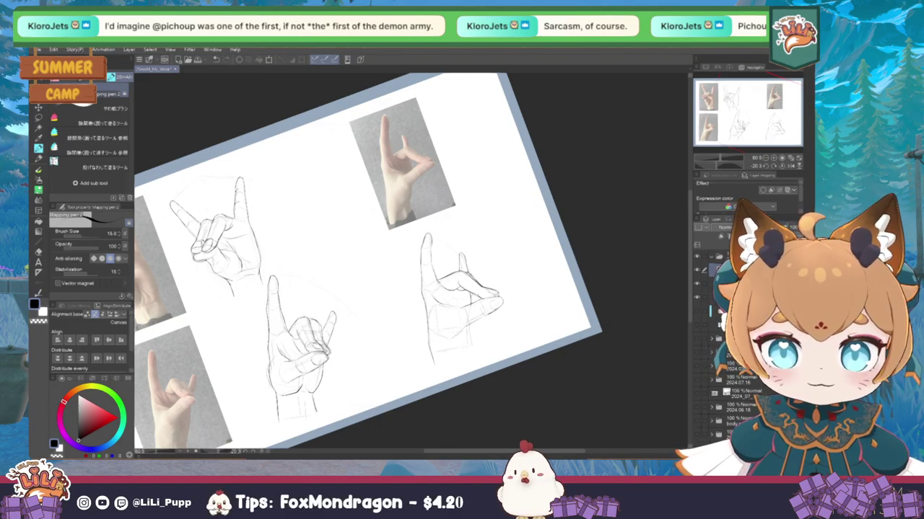
key(r)
drag(496, 345, 540, 371)
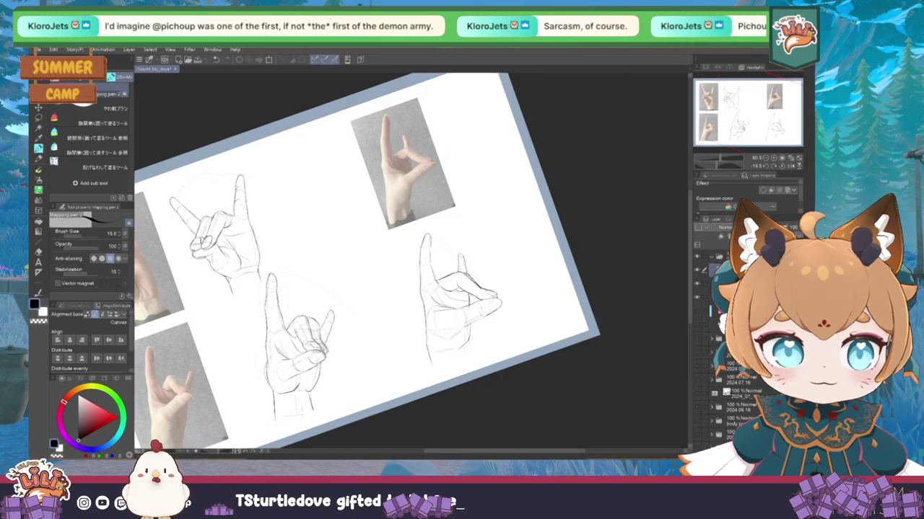
key(r)
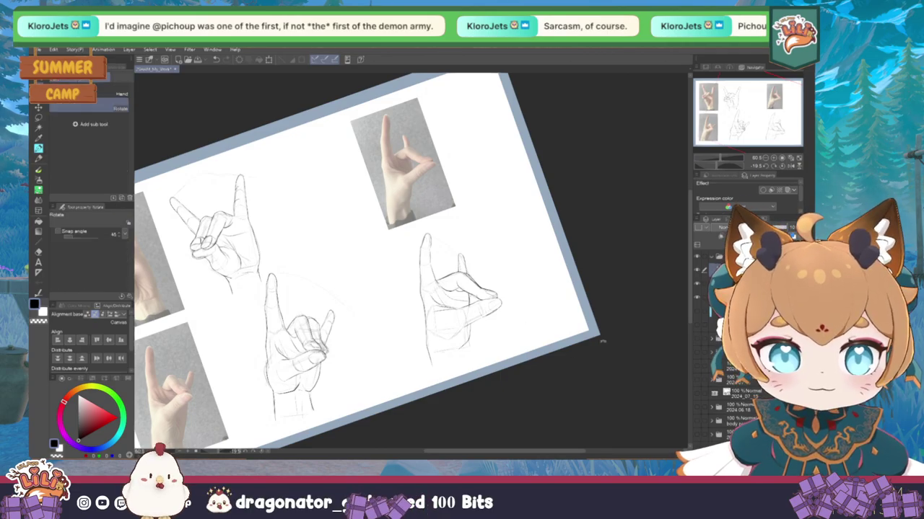
key(p)
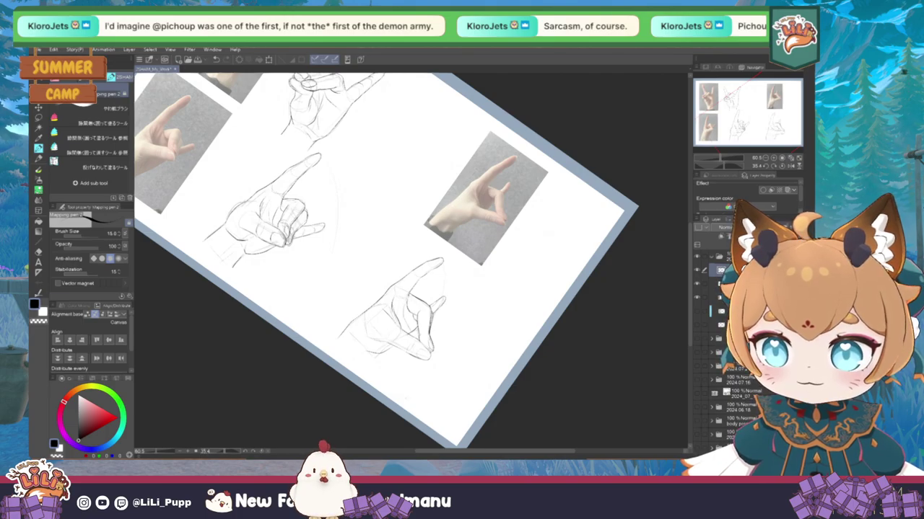
key(minus)
key(minus)
key(minus)
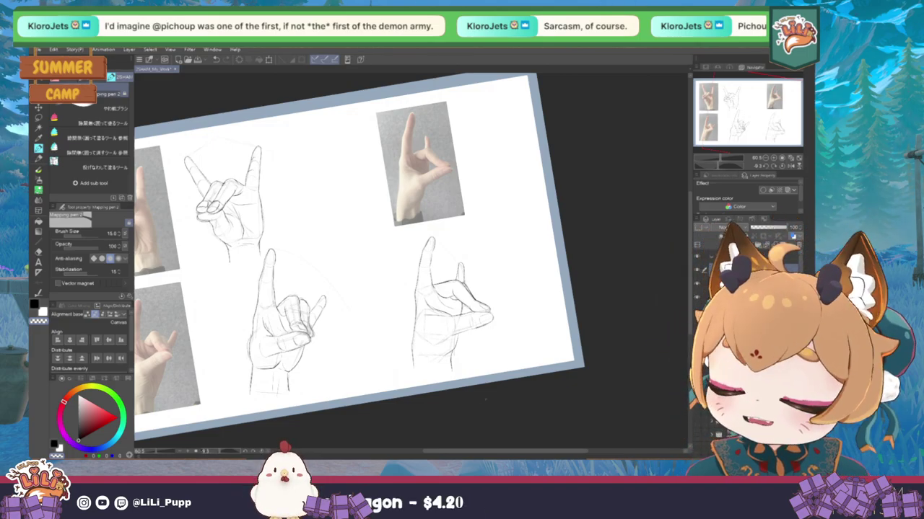
key(r)
key(ctrl+@)
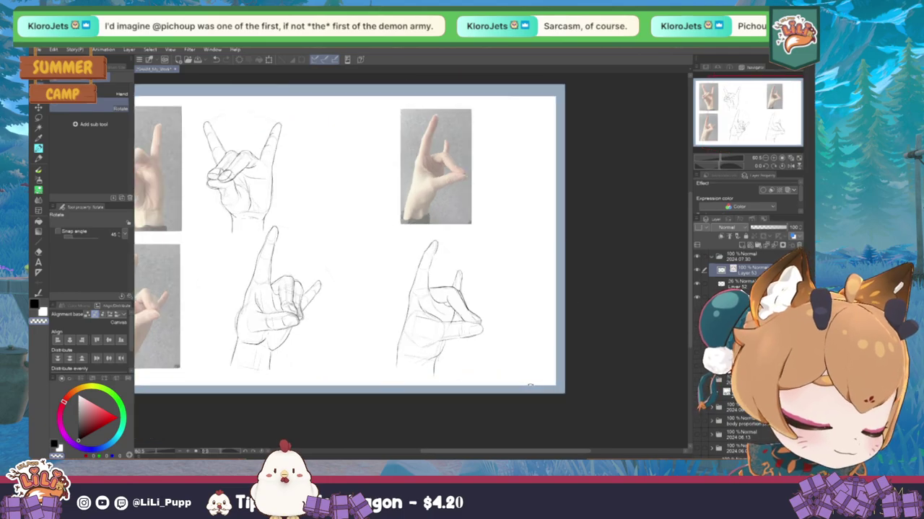
key(p)
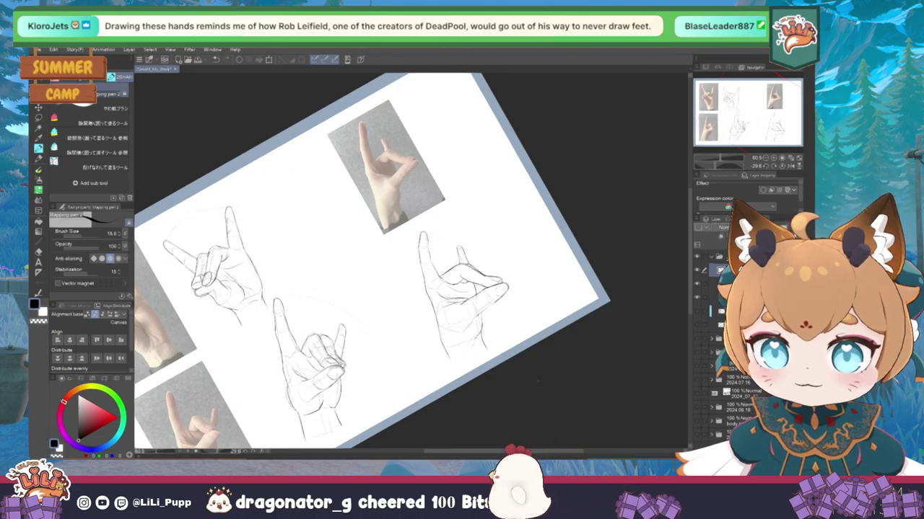
Straighten the canvas, lasso the index fingertip of the right hand study and adjust it with Scale/Rotate
key(ctrl+@)
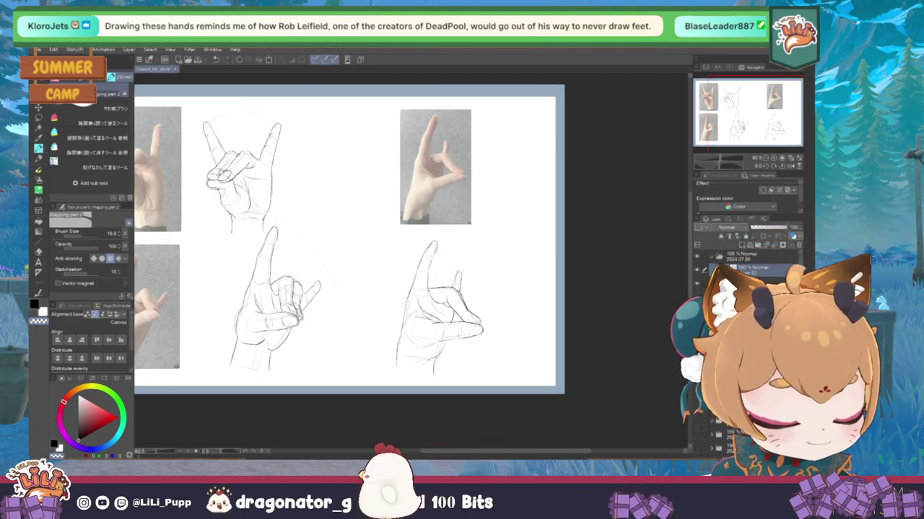
key(m)
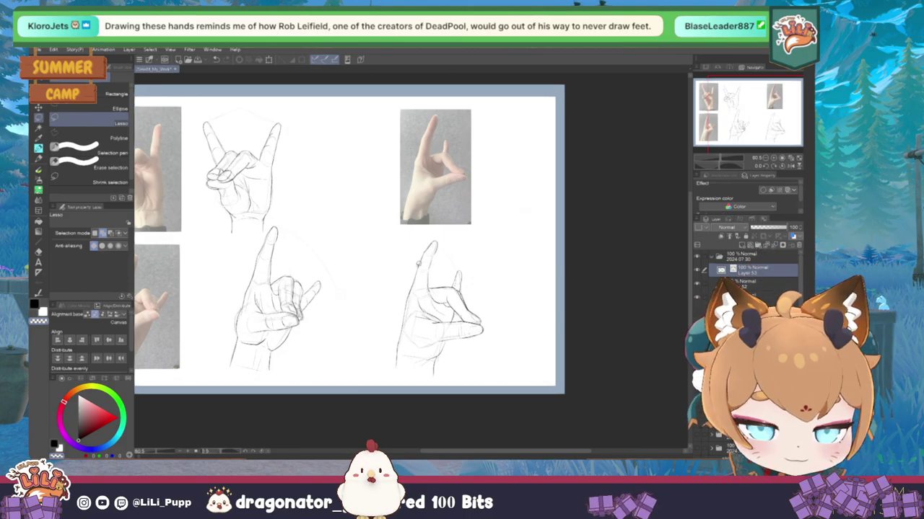
drag(422, 241, 421, 243)
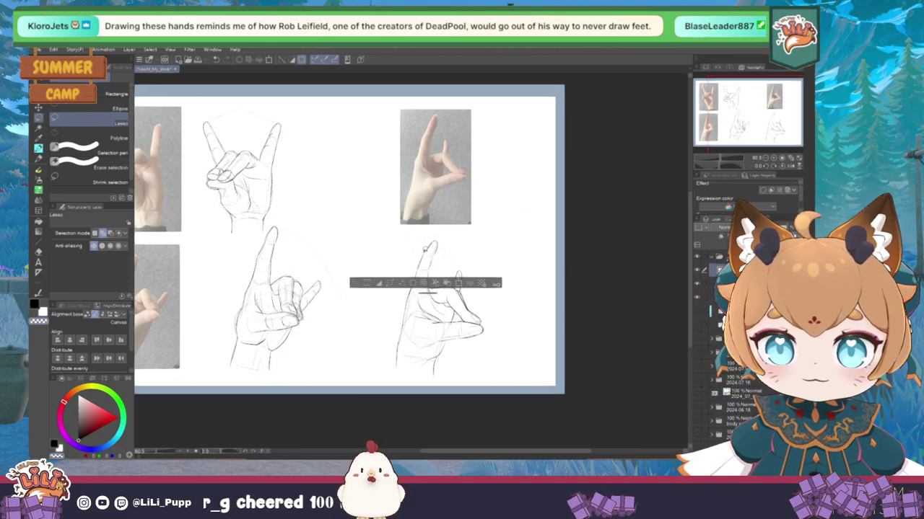
key(ctrl+t)
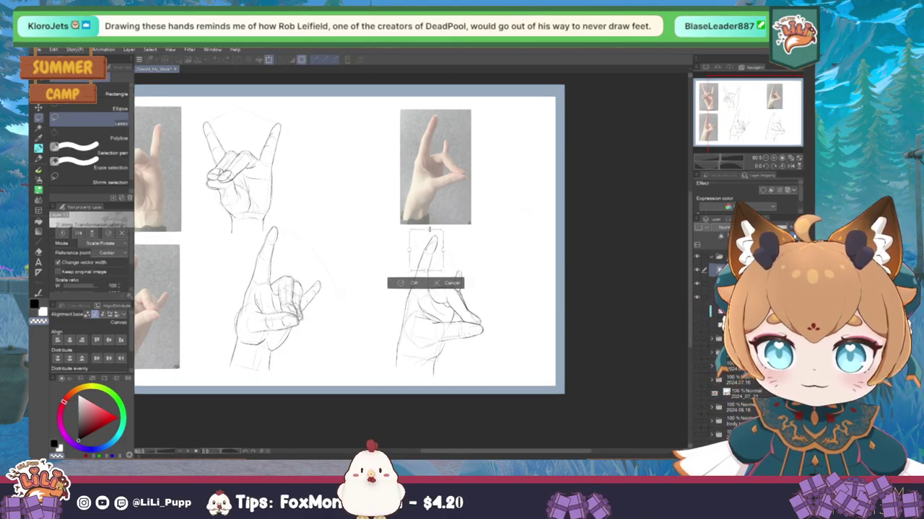
click(413, 283)
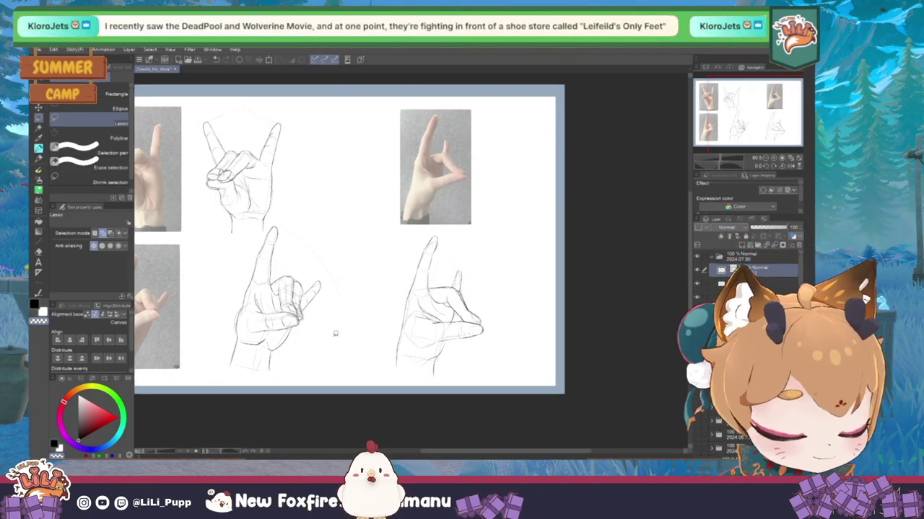
key(p)
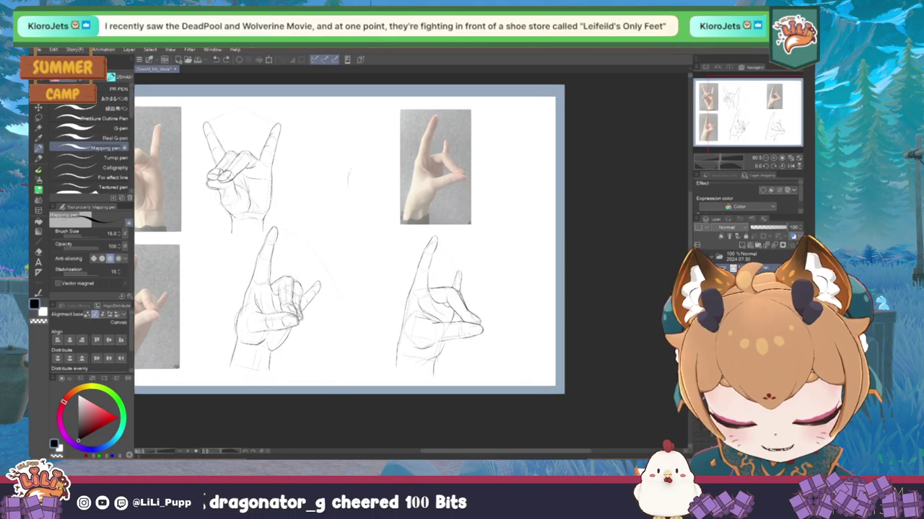
mouse_move(348, 186)
mouse_down()
mouse_move(370, 153)
mouse_move(379, 176)
mouse_up()
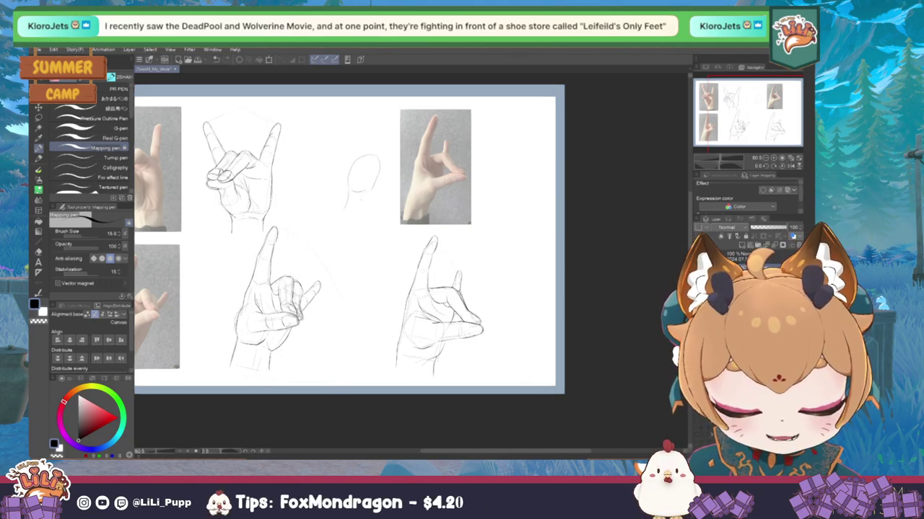
drag(359, 194, 327, 221)
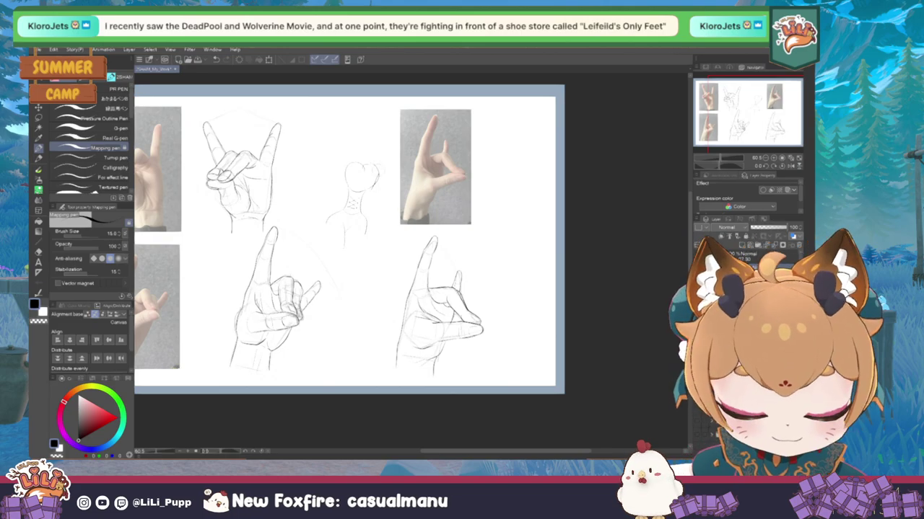
key(ctrl+z)
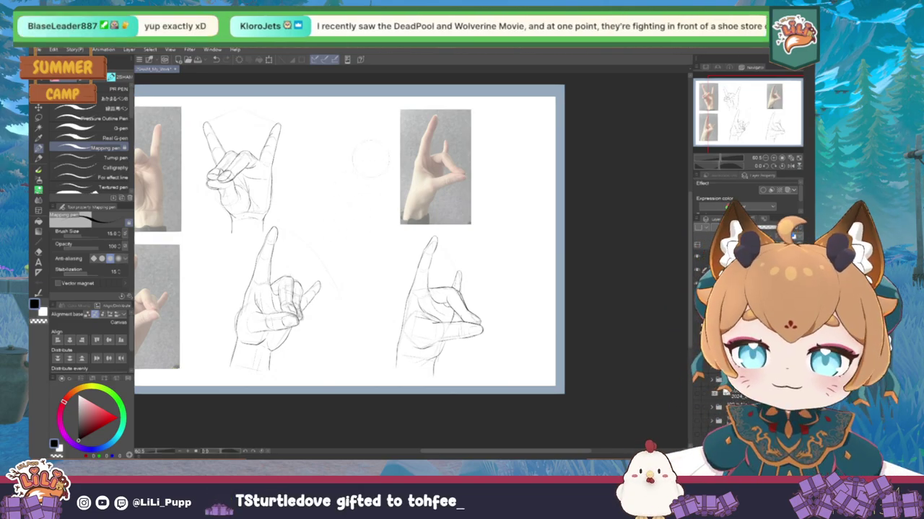
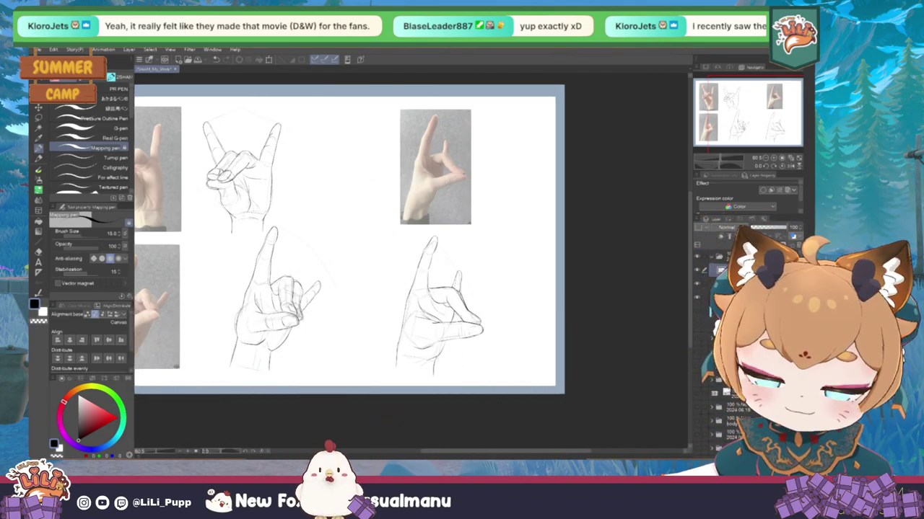
Select the faded sketch layer and add a new layer between it and the outline layer for shading
drag(329, 154, 387, 177)
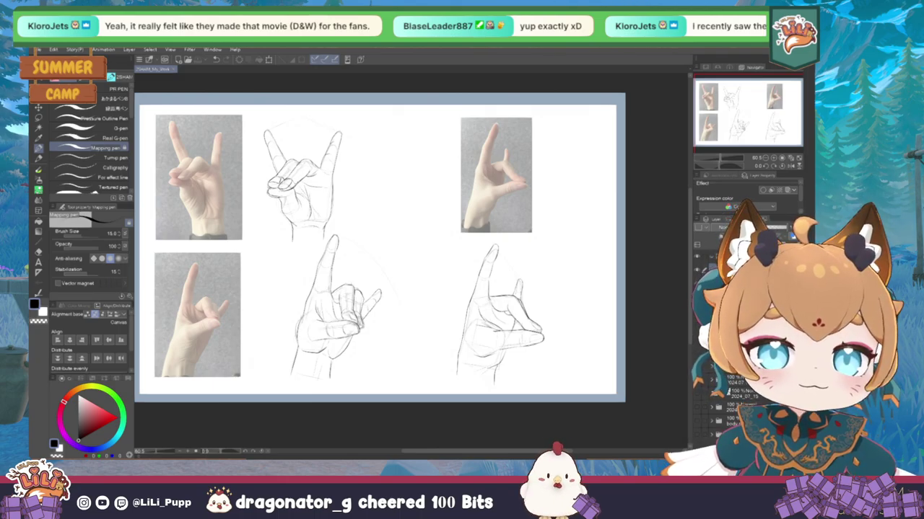
key(ctrl+minus)
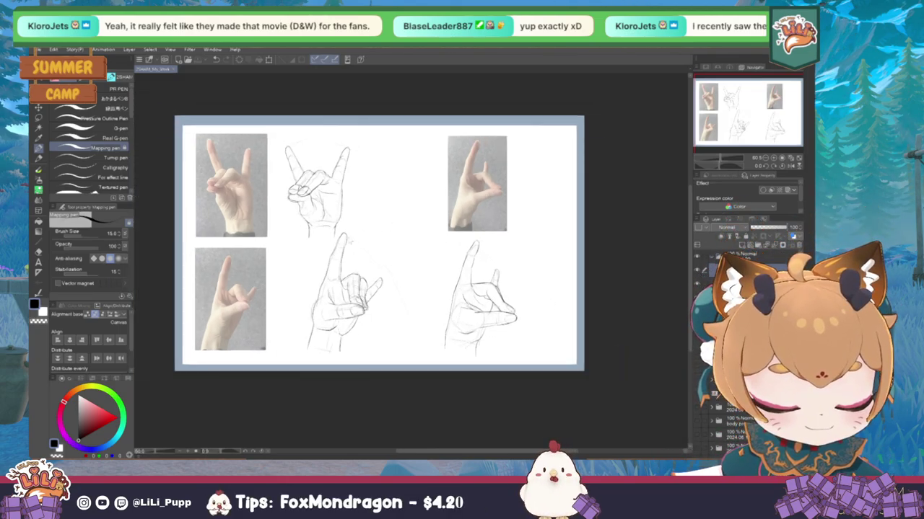
scroll(361, 224, down, 2)
scroll(361, 224, up, 2)
scroll(373, 211, down, 2)
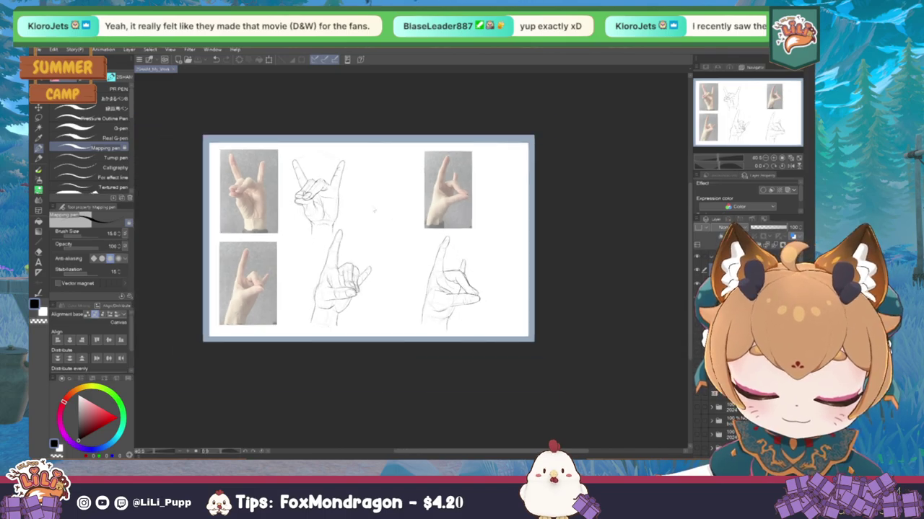
scroll(374, 211, up, 1)
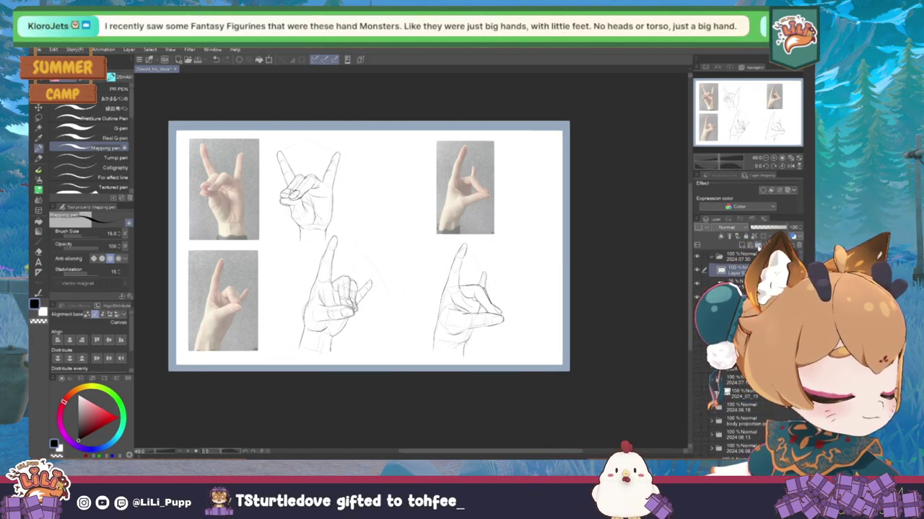
click(754, 229)
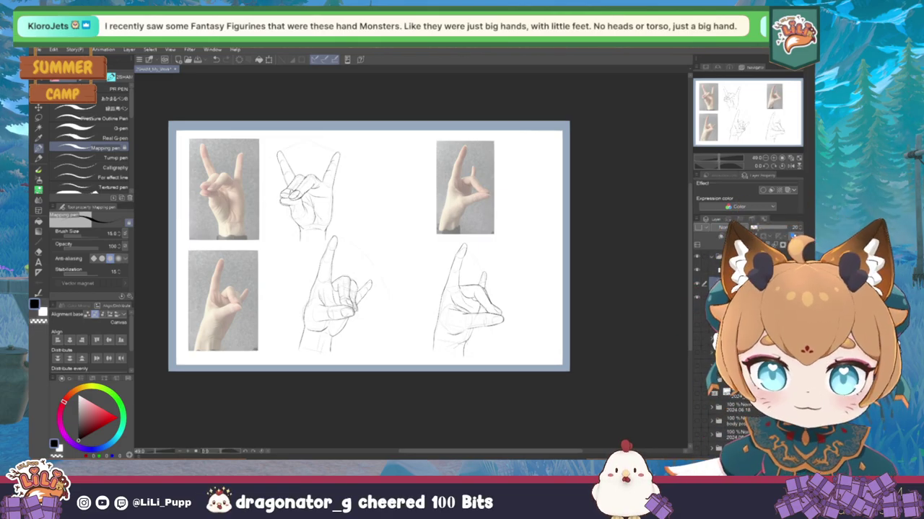
click(706, 275)
click(705, 274)
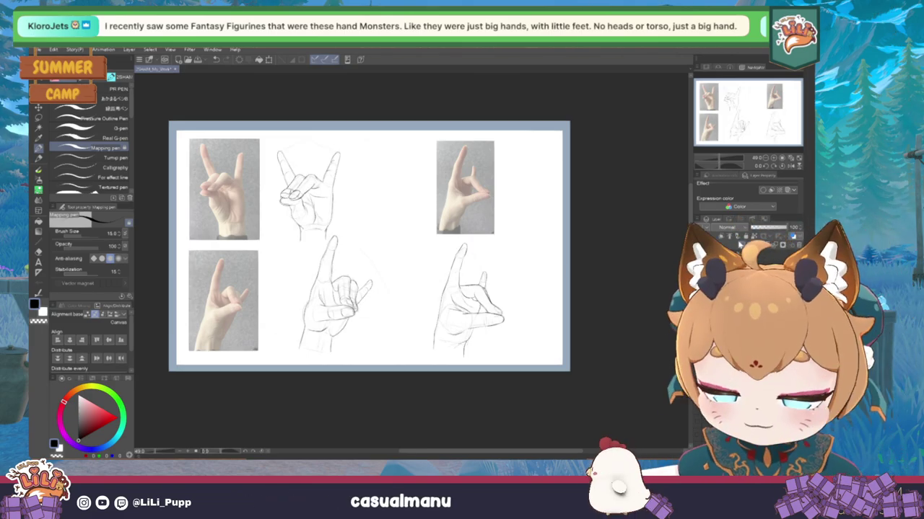
Lasso the shadow shapes on the fingers, palm and wrist of the upper hand study
key(m)
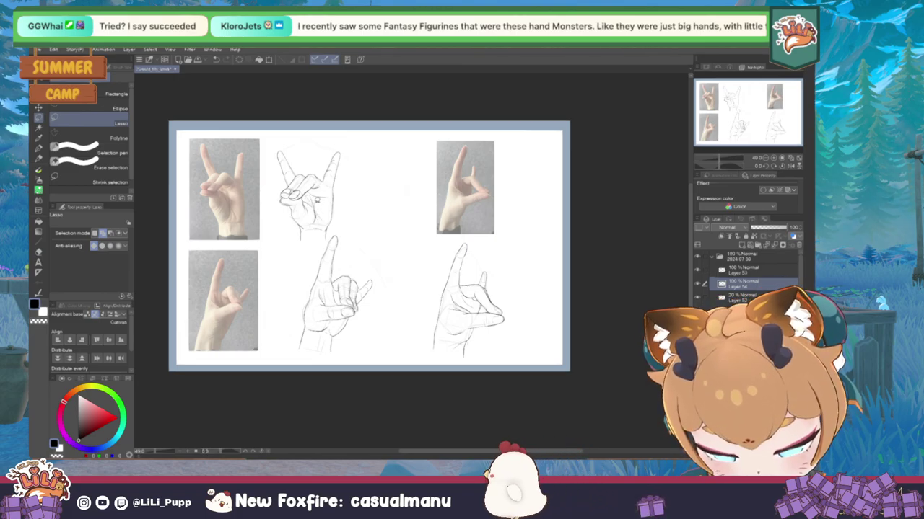
drag(311, 194, 314, 194)
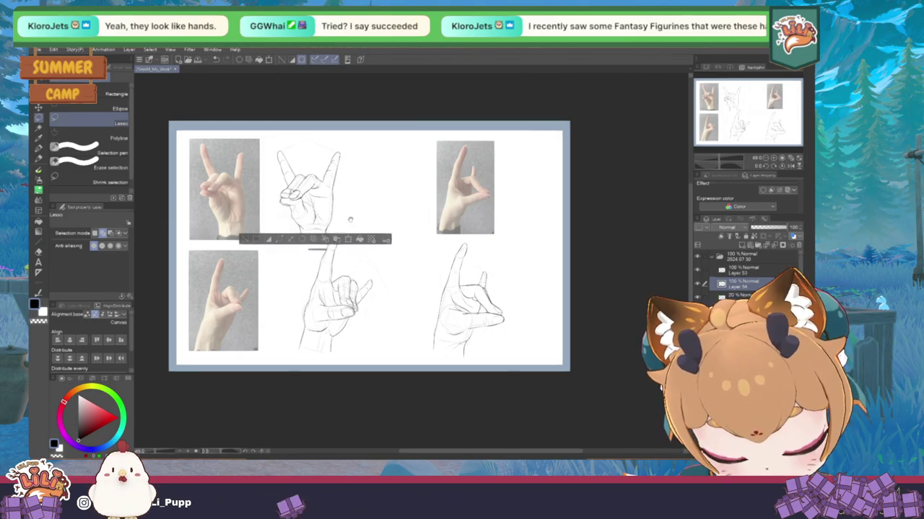
drag(319, 239, 328, 212)
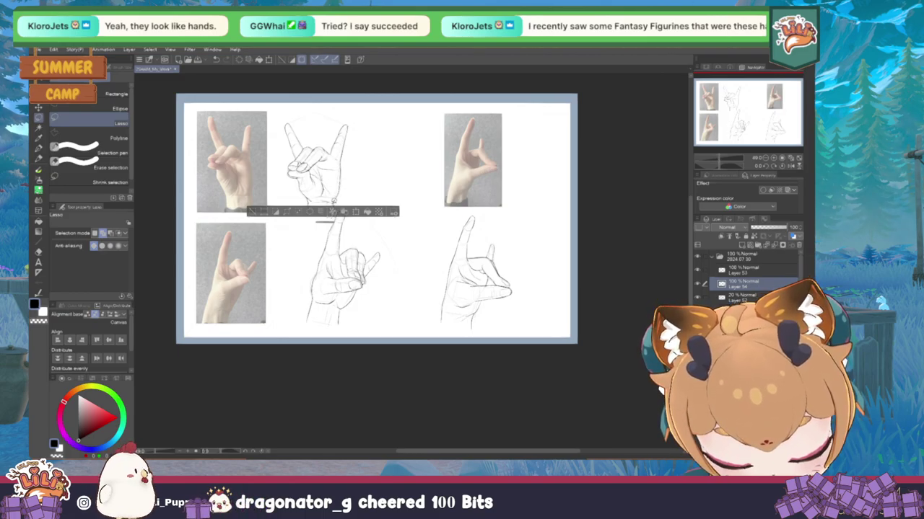
drag(325, 221, 325, 241)
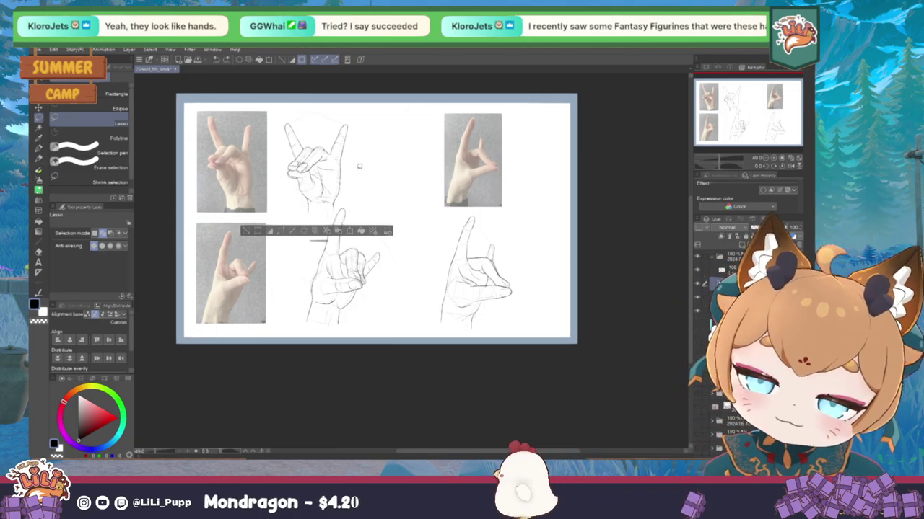
key(b)
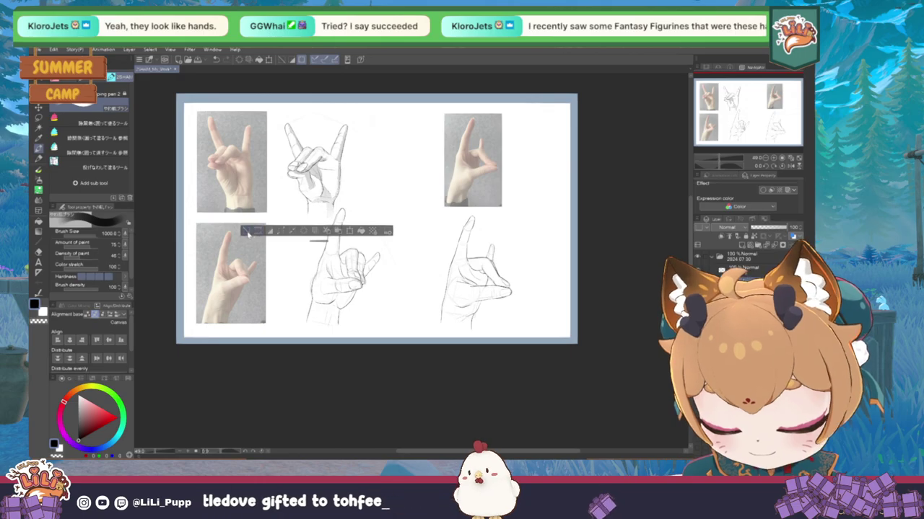
key(ctrl+d)
key(ctrl+z)
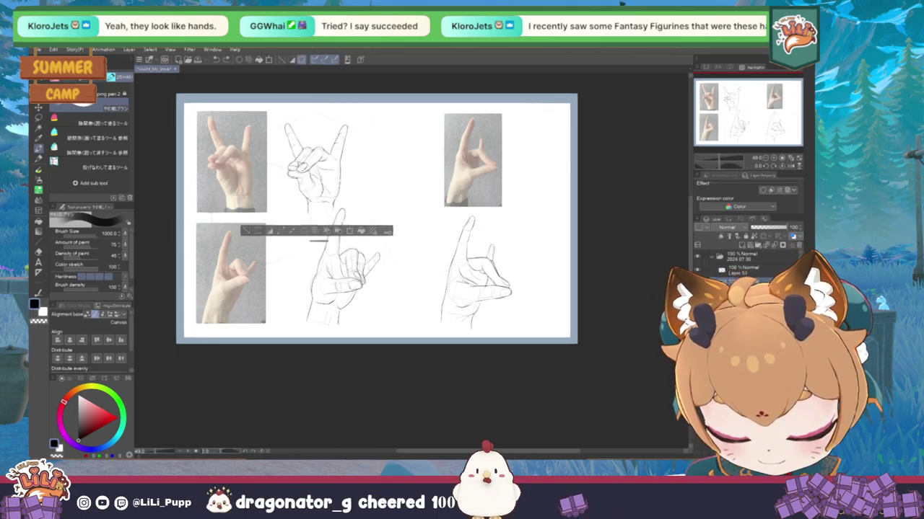
Brush dark shading into the selected areas of the upper study, set the shading layer's opacity to 58% and deselect
key(m)
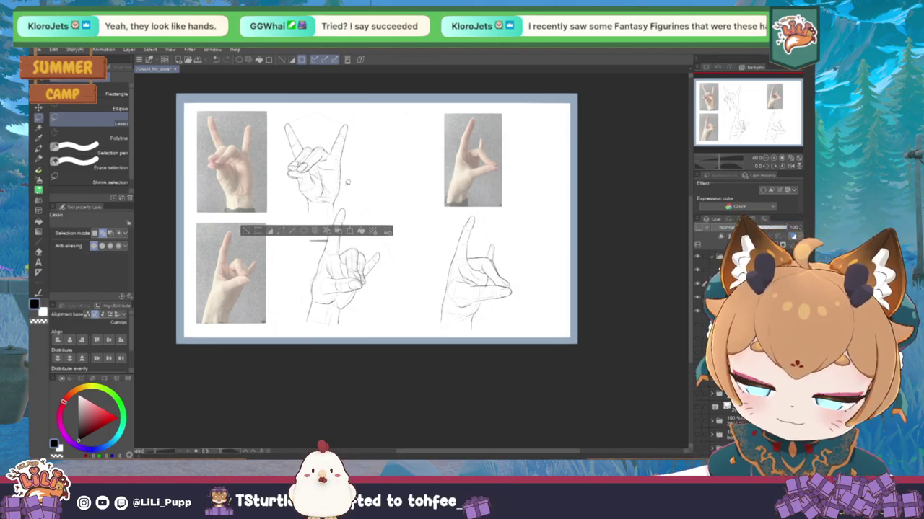
key(p)
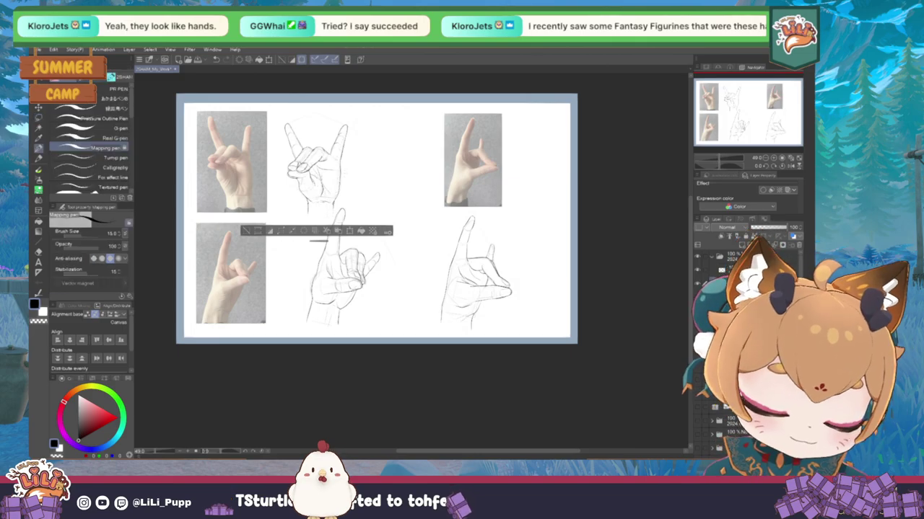
key(b)
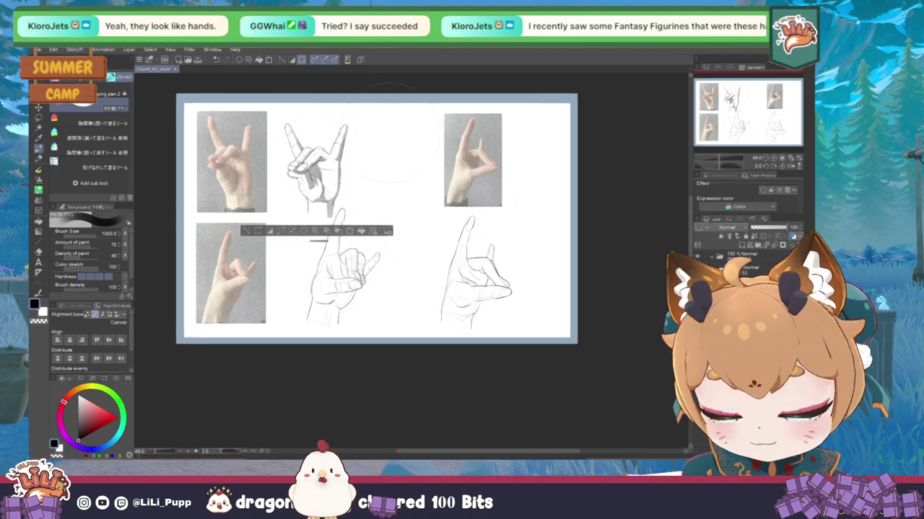
click(770, 229)
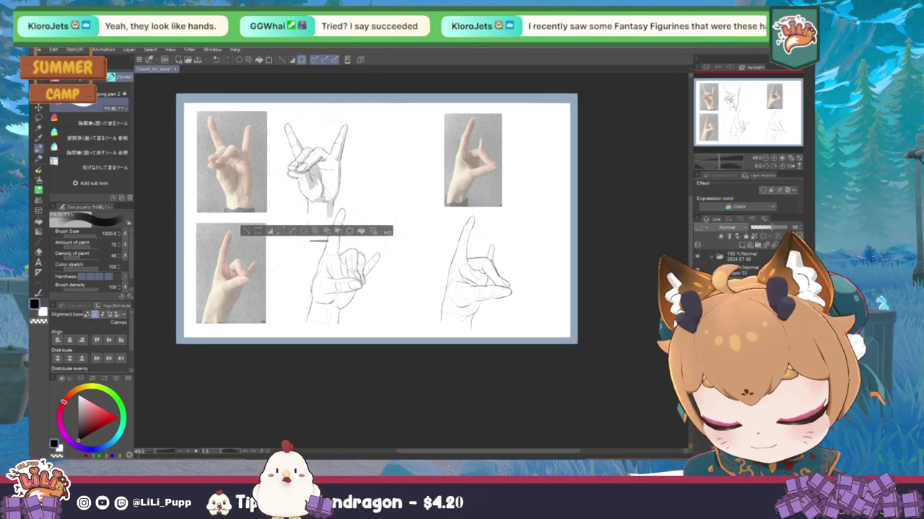
key(ctrl+d)
Lasso the shadow shapes on the palm, wrist, bent fingers and little finger of the lower middle hand study
key(m)
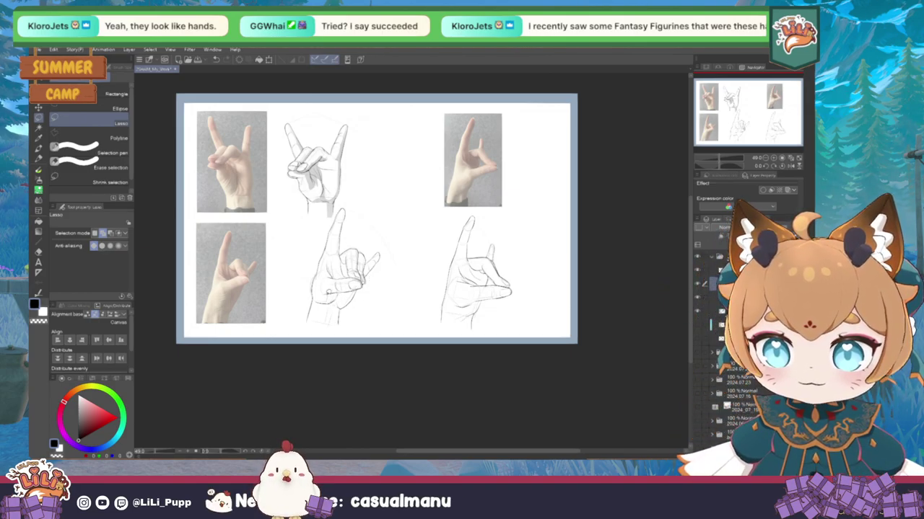
key(ctrl+a)
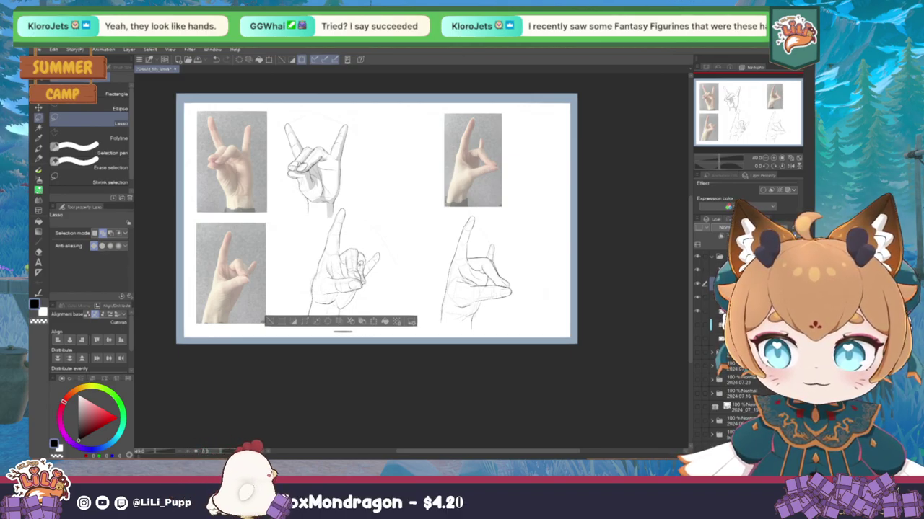
drag(373, 260, 377, 254)
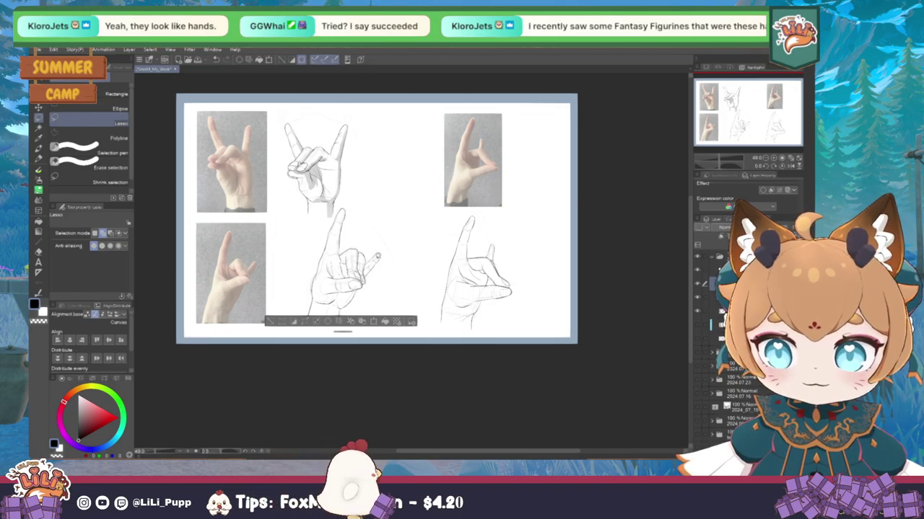
drag(376, 258, 383, 254)
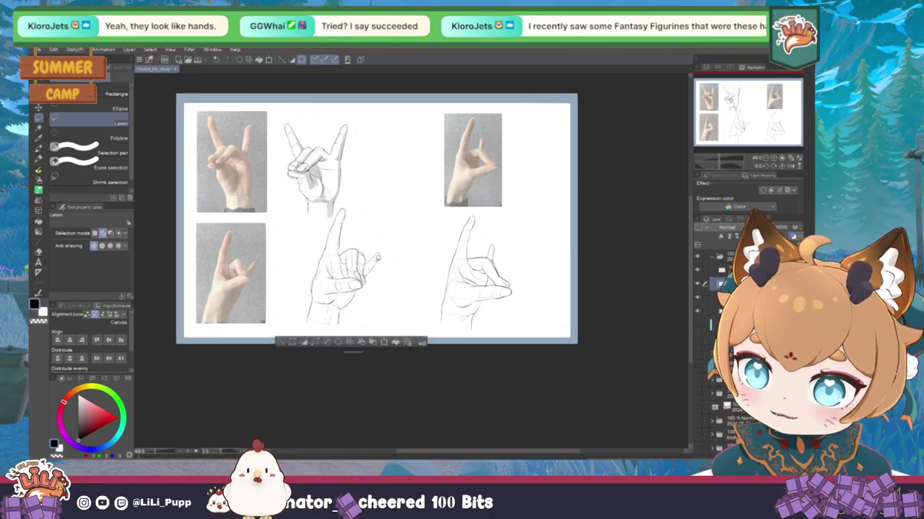
Shade the selected areas of the lower middle study with the size 1000 brush and deselect
key(p)
click(85, 108)
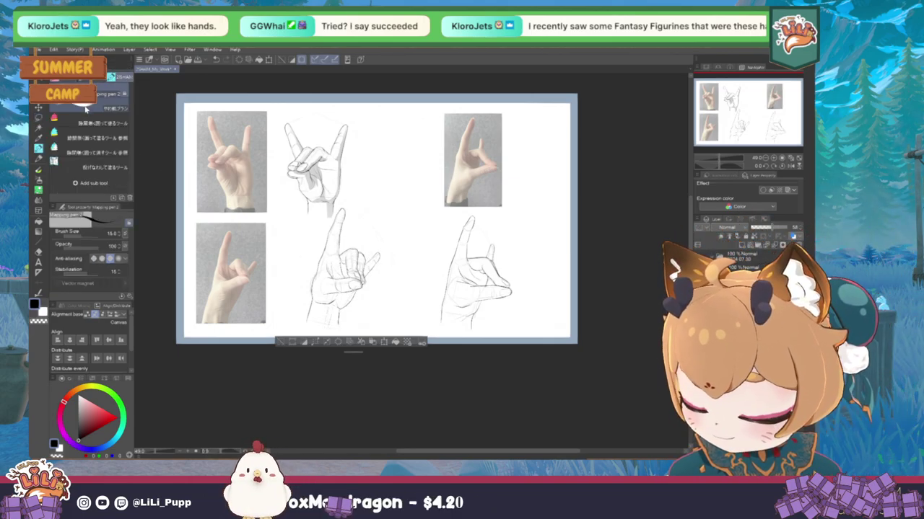
click(85, 108)
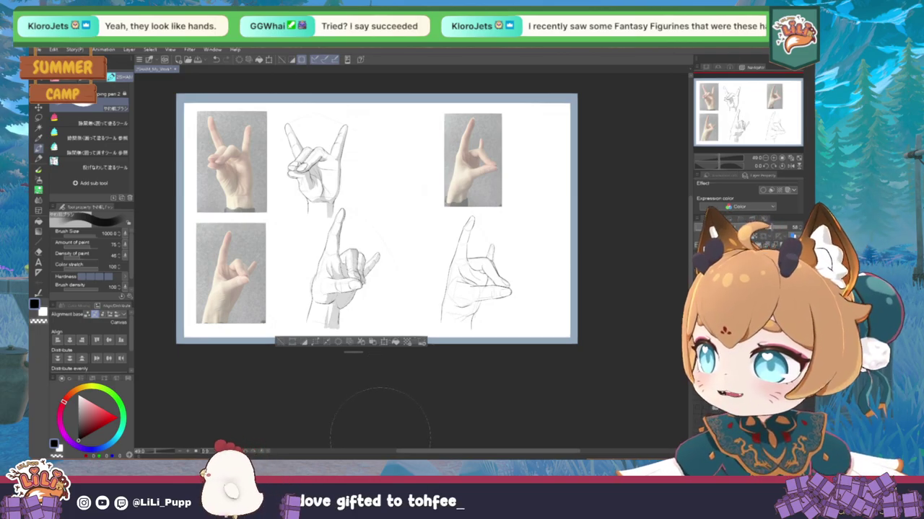
key(ctrl+d)
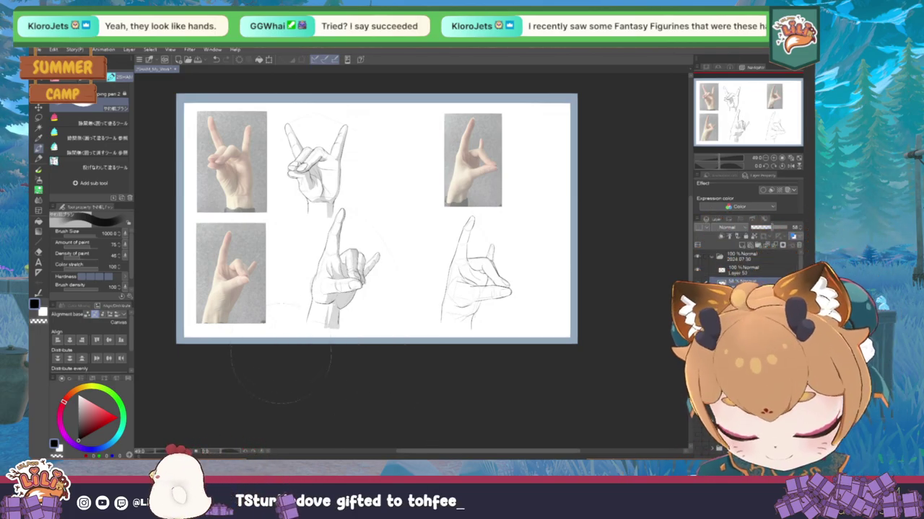
Lasso the shadow shapes on the raised finger, bent fingers, thumb, palm and wrist of the lower right hand study
mouse_move(550, 373)
mouse_down()
mouse_move(475, 381)
mouse_move(493, 383)
mouse_up()
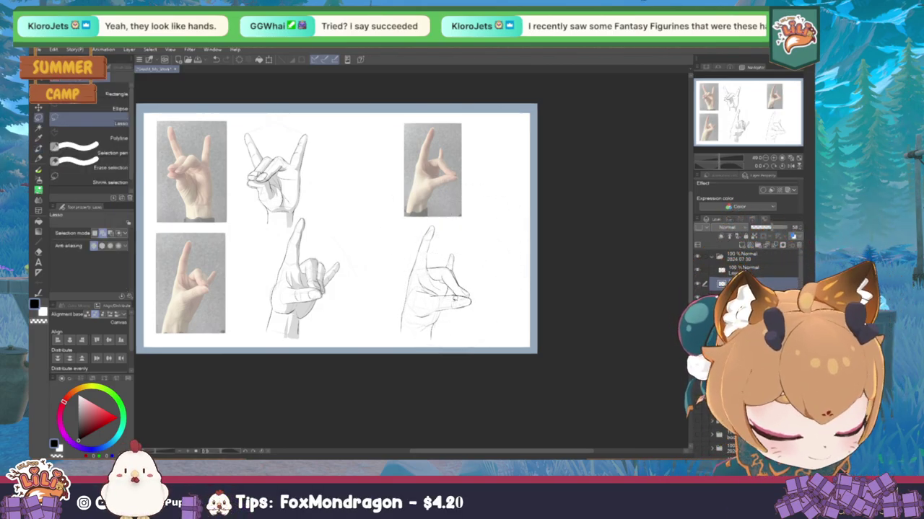
key(m)
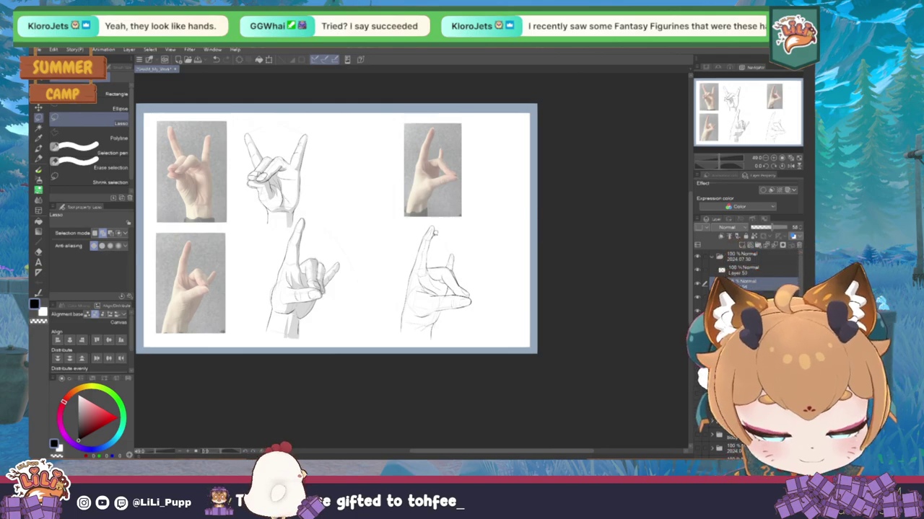
key(ctrl+z)
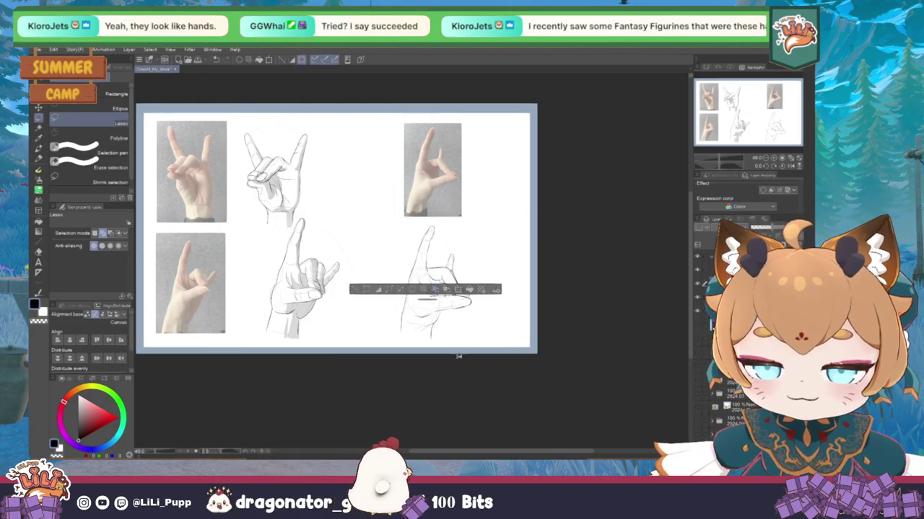
drag(444, 362, 401, 355)
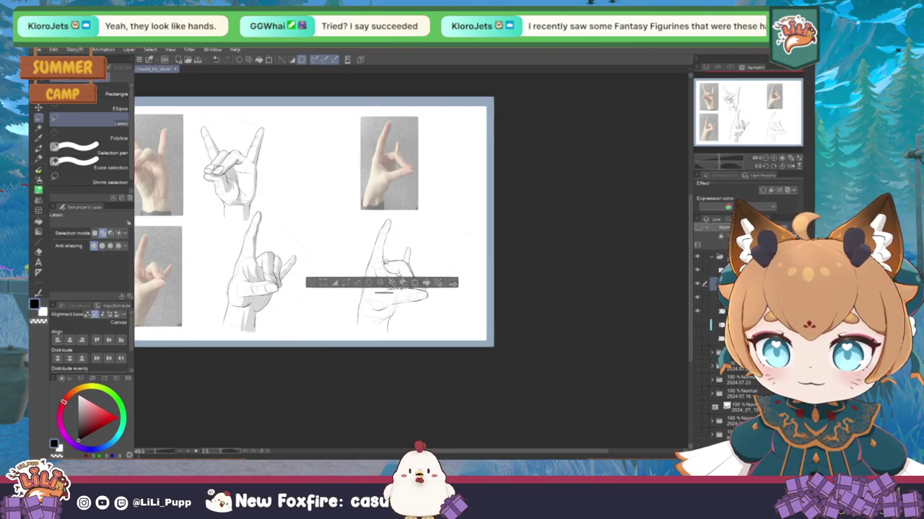
drag(386, 261, 386, 262)
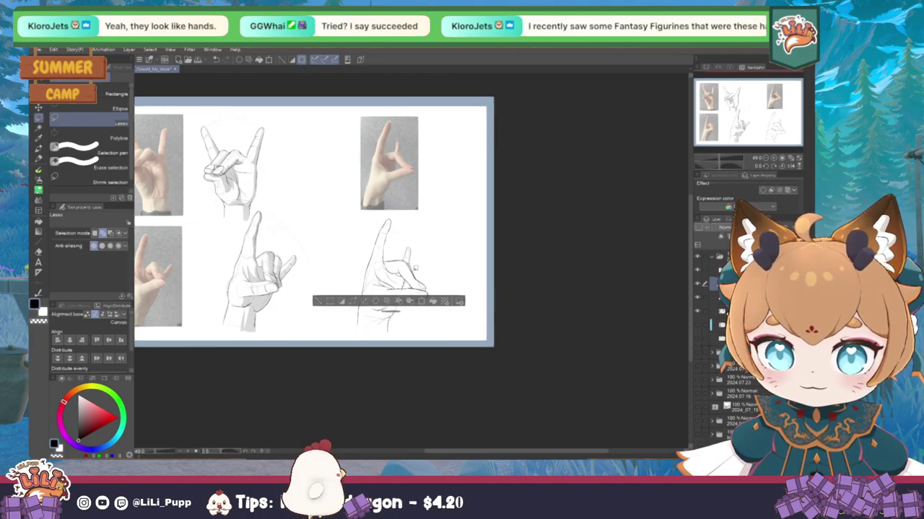
drag(406, 268, 413, 264)
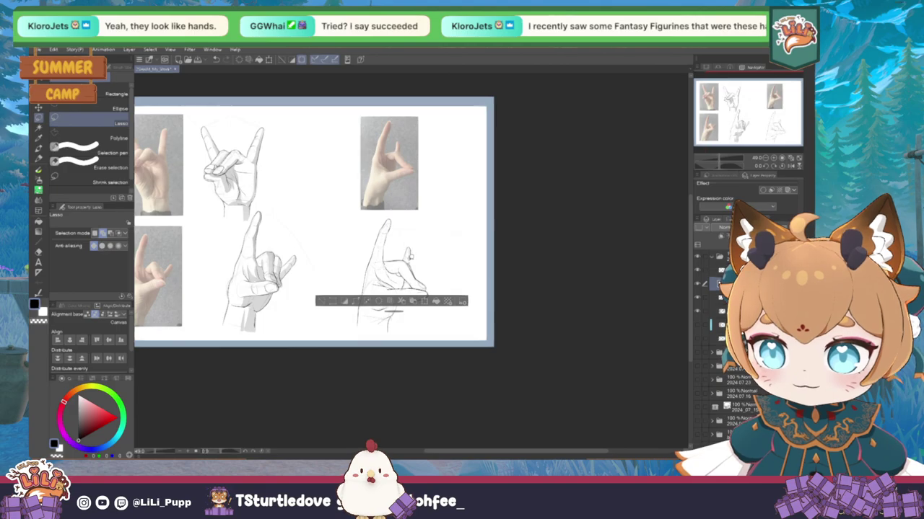
scroll(418, 256, down, 2)
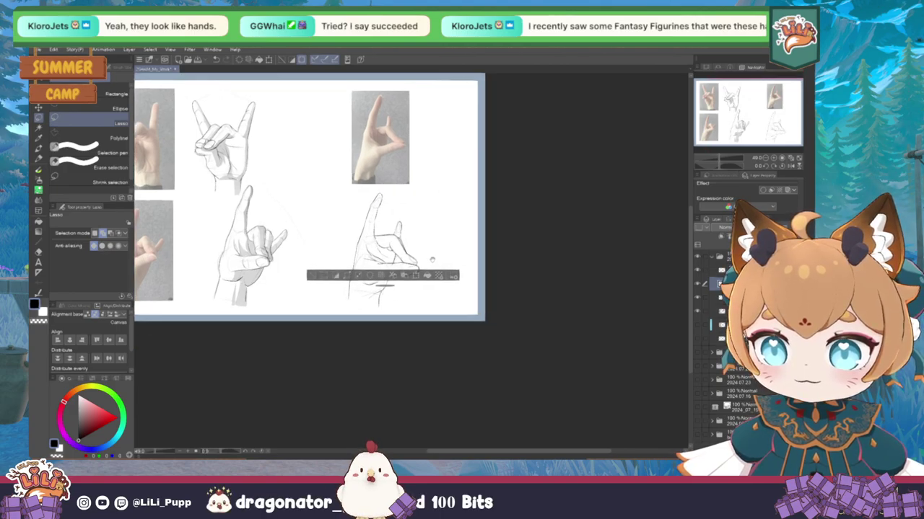
scroll(432, 260, up, 1)
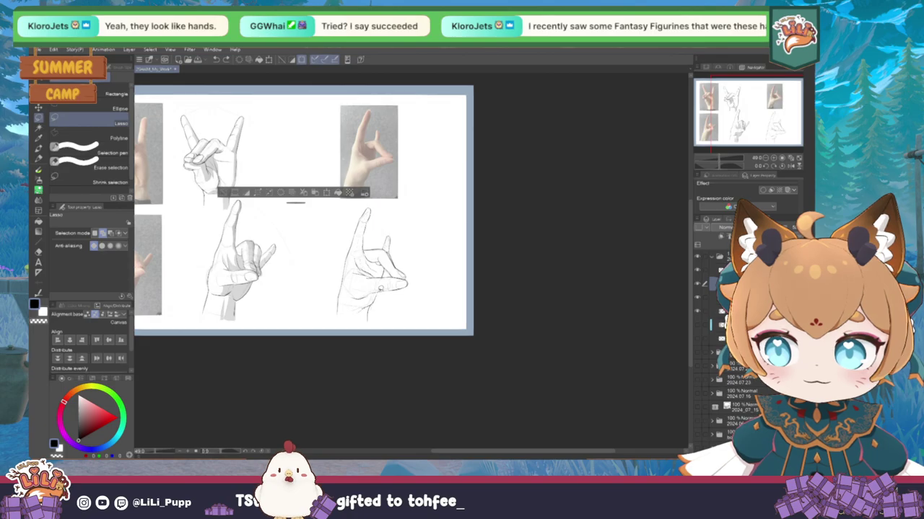
drag(391, 286, 406, 284)
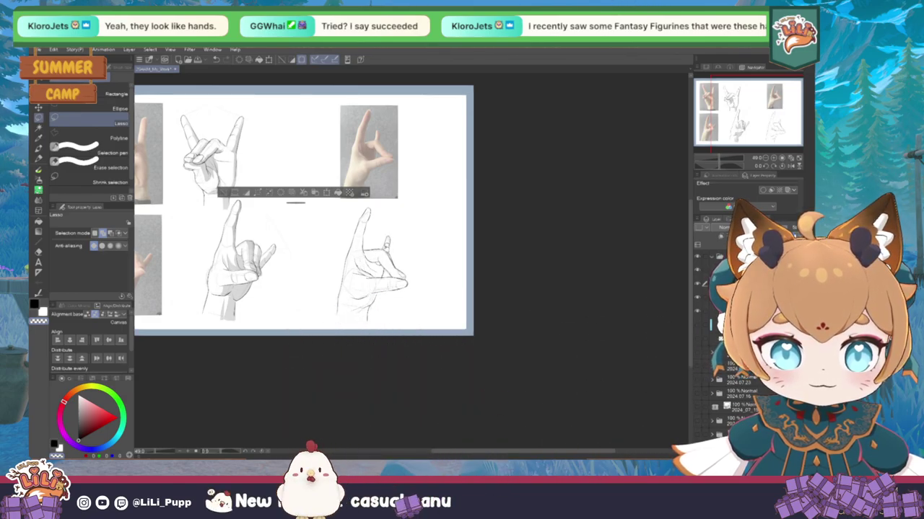
drag(316, 366, 449, 363)
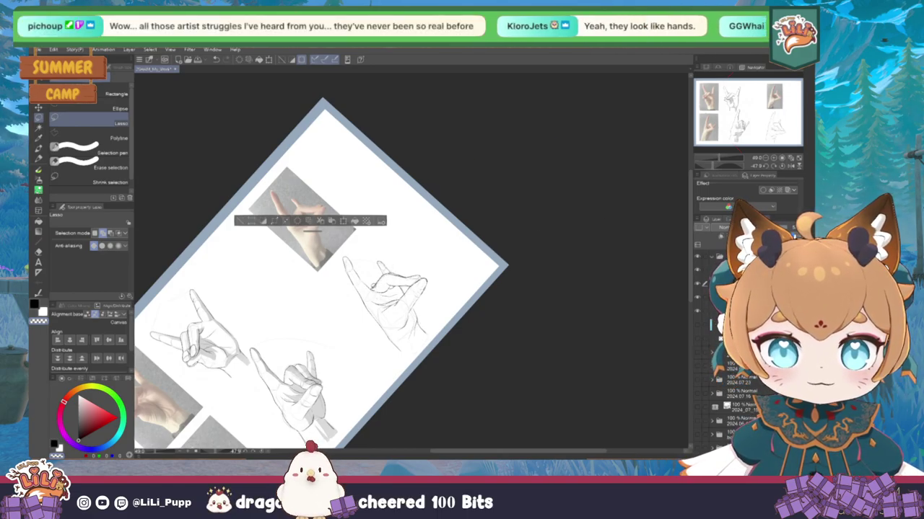
key(ctrl+@)
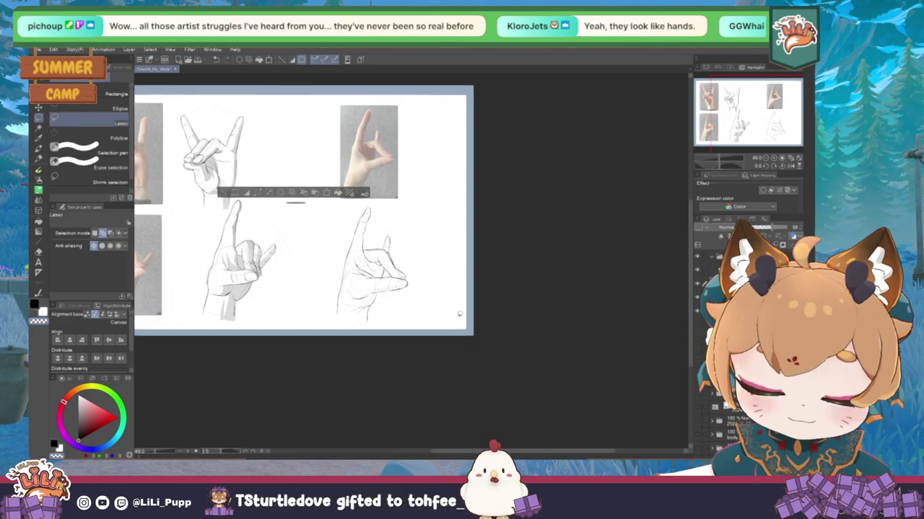
Shade the selected areas of the lower right study with the size 1000 brush, redoing the first pass, and deselect
key(p)
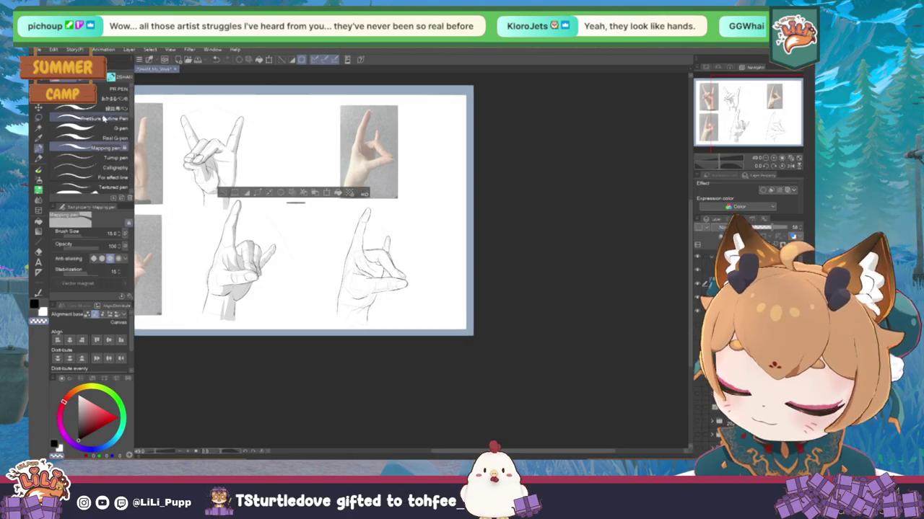
key(p)
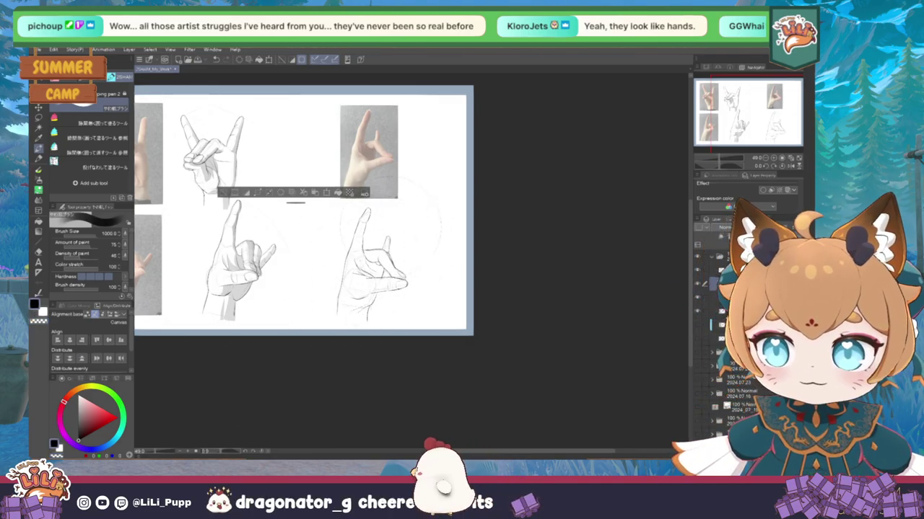
drag(369, 216, 357, 307)
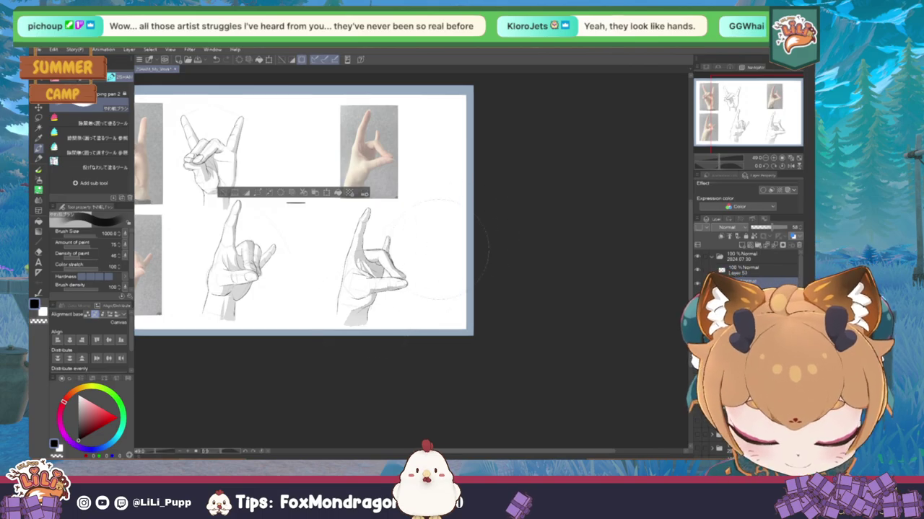
key(ctrl+z)
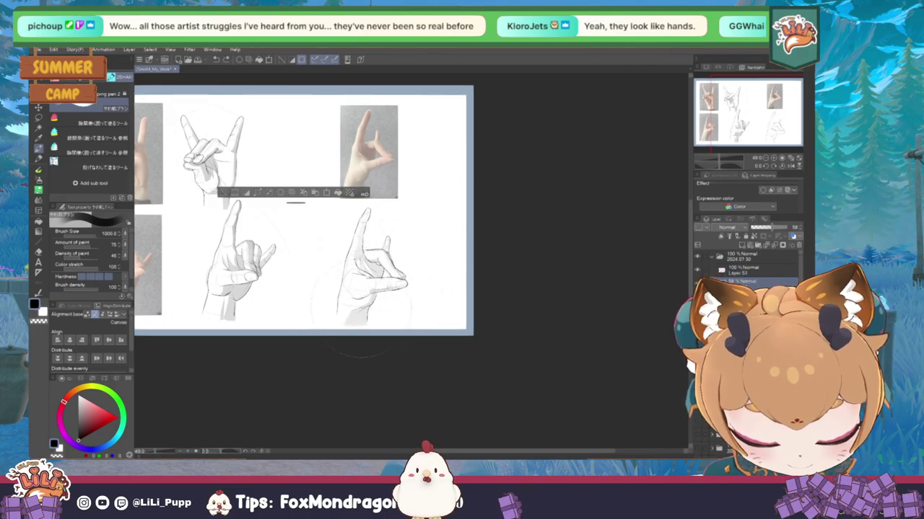
drag(361, 307, 365, 245)
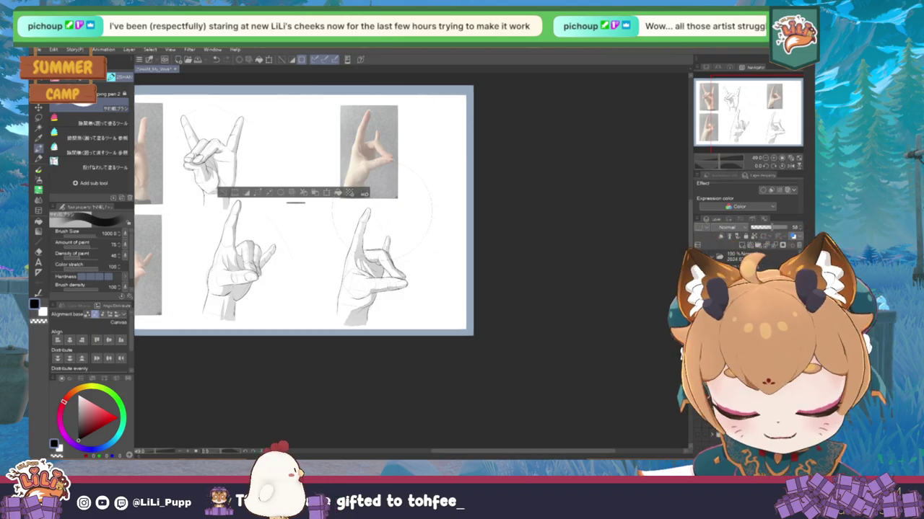
click(223, 192)
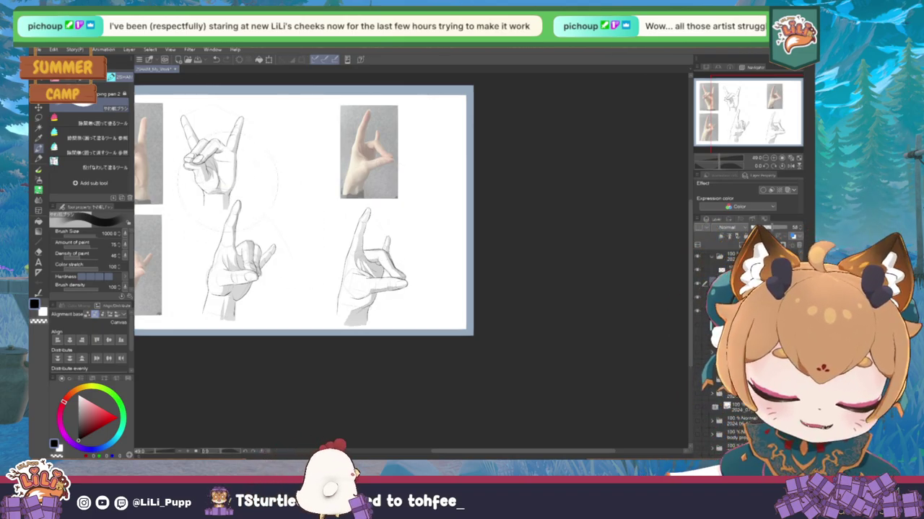
Reduce the shading brush's size to 30
key(bracketleft)
key(bracketleft)
key(bracketleft)
key(bracketleft)
key(bracketleft)
key(bracketleft)
key(bracketleft)
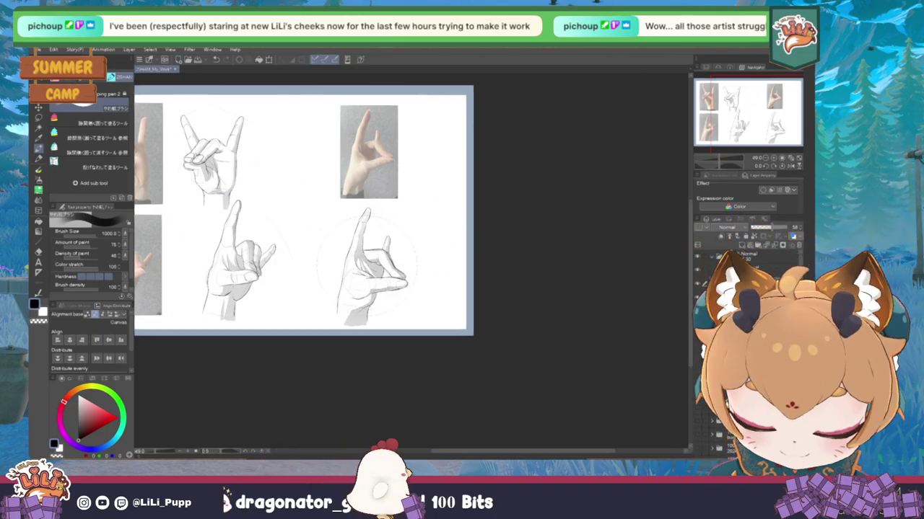
key(bracketleft)
key(bracketleft)
key(bracketleft)
key(bracketleft)
key(bracketleft)
key(bracketleft)
key(bracketleft)
key(bracketleft)
key(bracketleft)
key(bracketleft)
key(bracketleft)
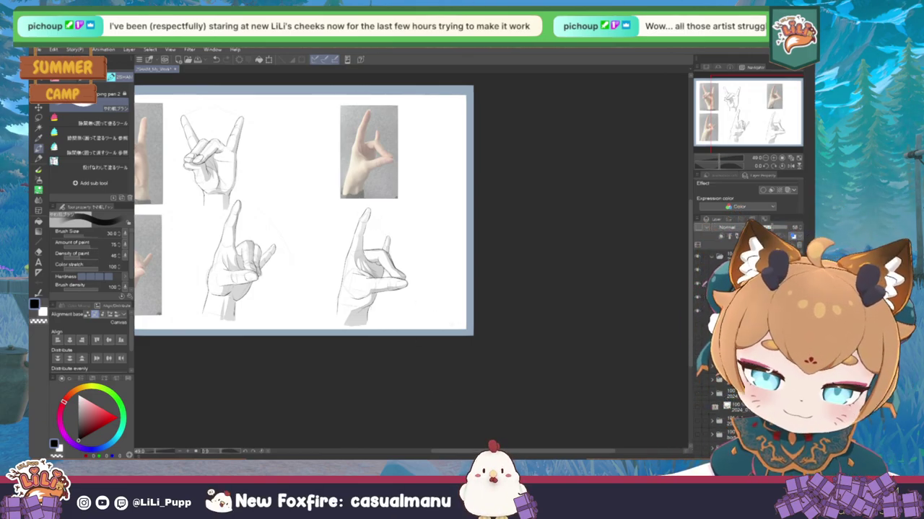
Lasso the lower middle hand study, scale it down to about 85% and move it next to its reference photo
key(r)
key(b)
mouse_move(412, 262)
mouse_down()
mouse_move(511, 309)
mouse_move(508, 299)
mouse_up()
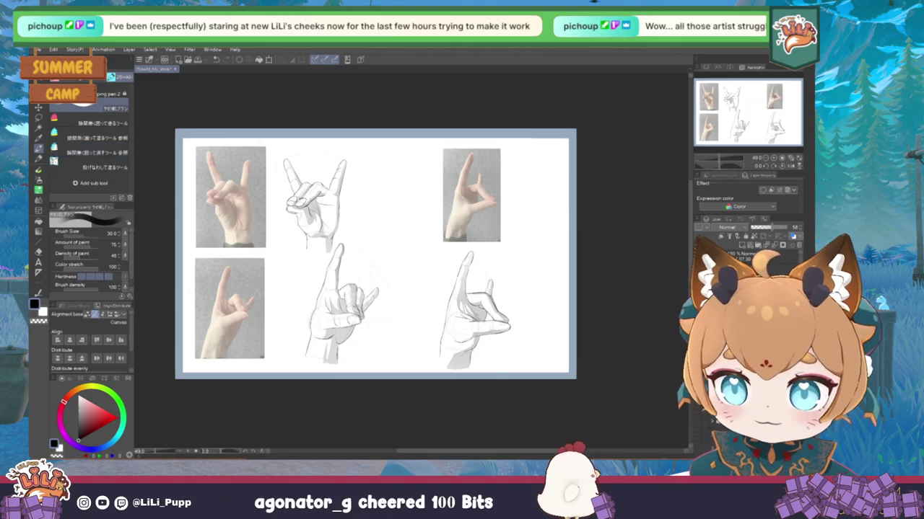
click(40, 117)
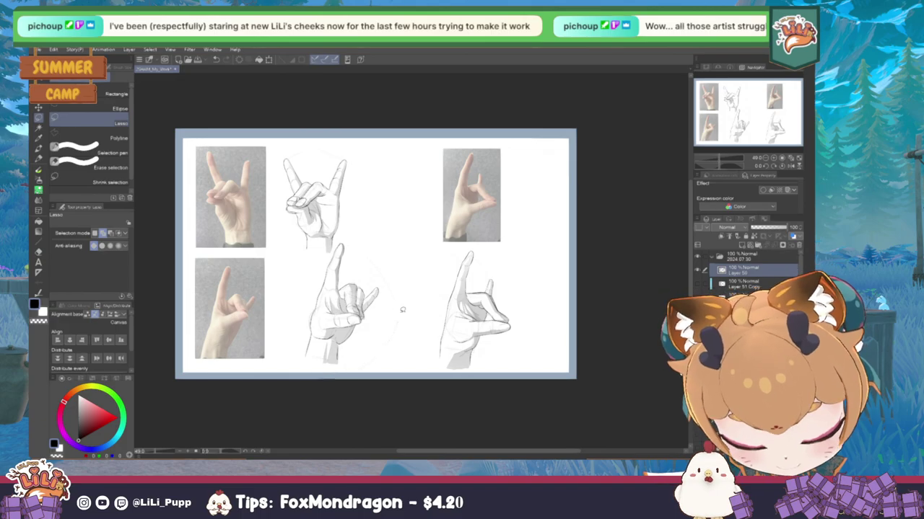
mouse_move(403, 310)
mouse_down()
mouse_move(389, 249)
mouse_move(314, 238)
mouse_move(280, 303)
mouse_move(285, 351)
mouse_up()
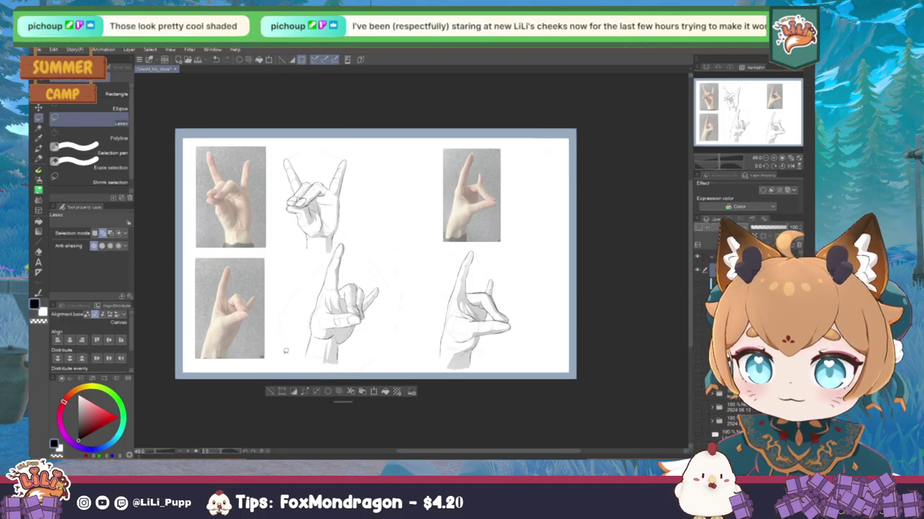
key(ctrl+t)
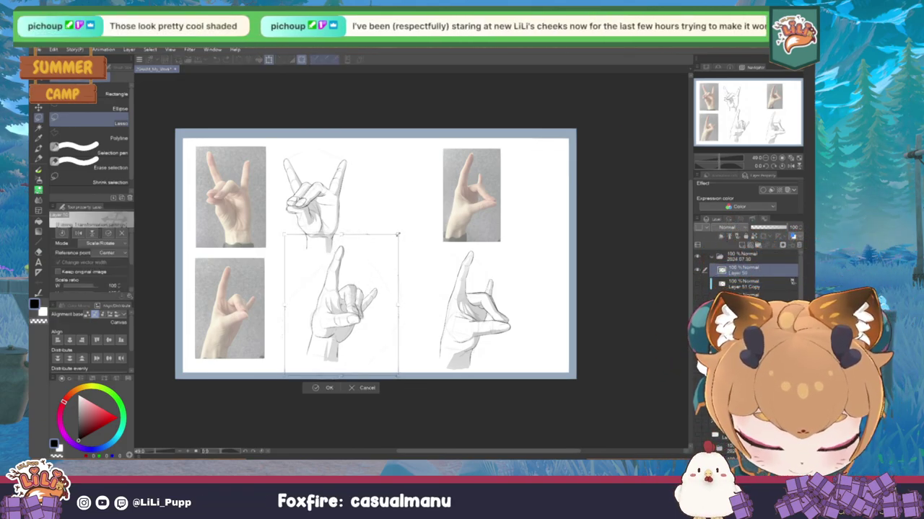
drag(399, 235, 377, 247)
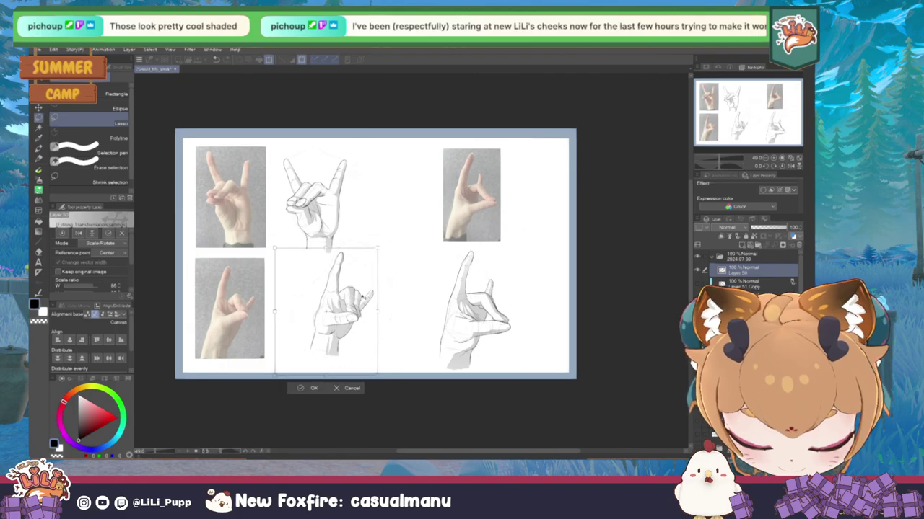
mouse_move(365, 295)
mouse_down()
mouse_move(346, 296)
mouse_move(355, 300)
mouse_up()
key(Return)
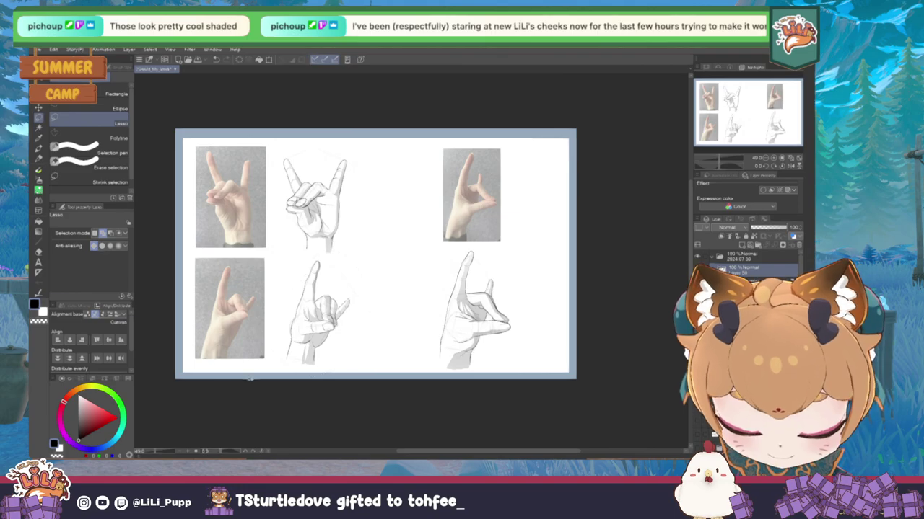
Lasso the upper hand study and scale it down to about 96%
mouse_move(300, 256)
mouse_down()
mouse_move(335, 260)
mouse_move(359, 225)
mouse_move(356, 154)
mouse_move(277, 156)
mouse_move(300, 246)
mouse_up()
key(ctrl+t)
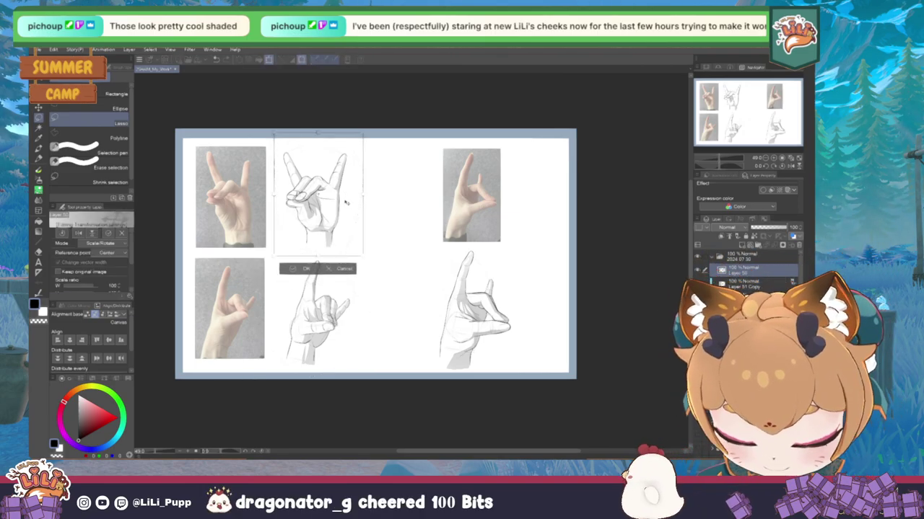
drag(274, 195, 278, 195)
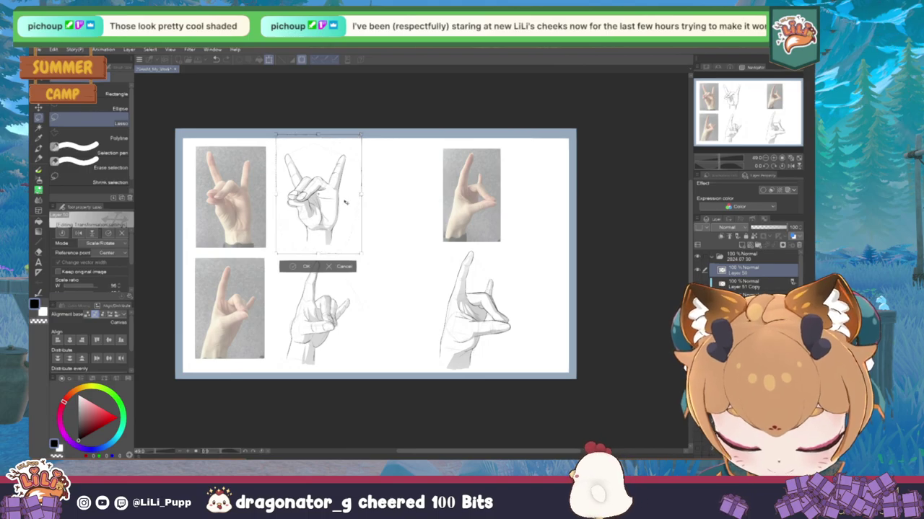
key(Return)
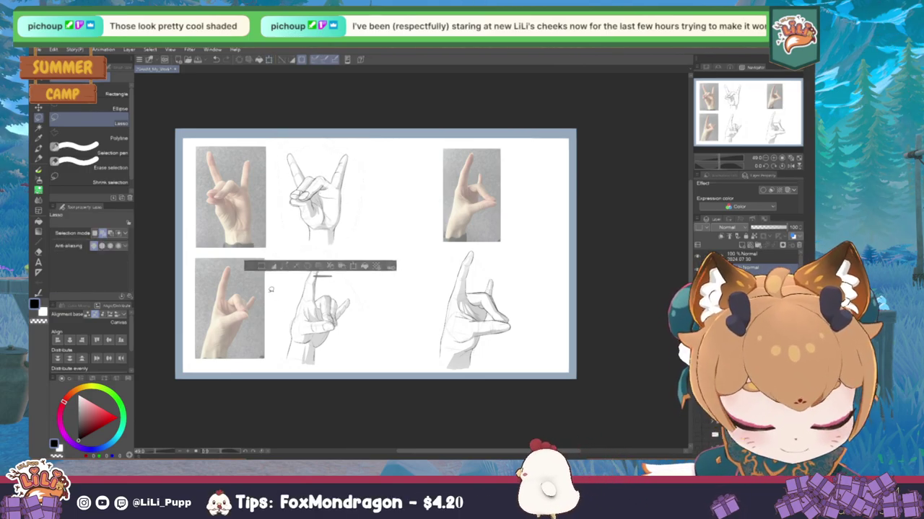
Lasso the lower right hand study, scale it to about 91% and rotate it slightly clockwise
mouse_move(425, 386)
mouse_down()
mouse_move(514, 366)
mouse_move(517, 252)
mouse_move(481, 242)
mouse_move(357, 276)
mouse_move(308, 381)
mouse_move(326, 389)
mouse_move(433, 388)
mouse_move(537, 329)
mouse_move(490, 250)
mouse_move(433, 291)
mouse_up()
click(486, 394)
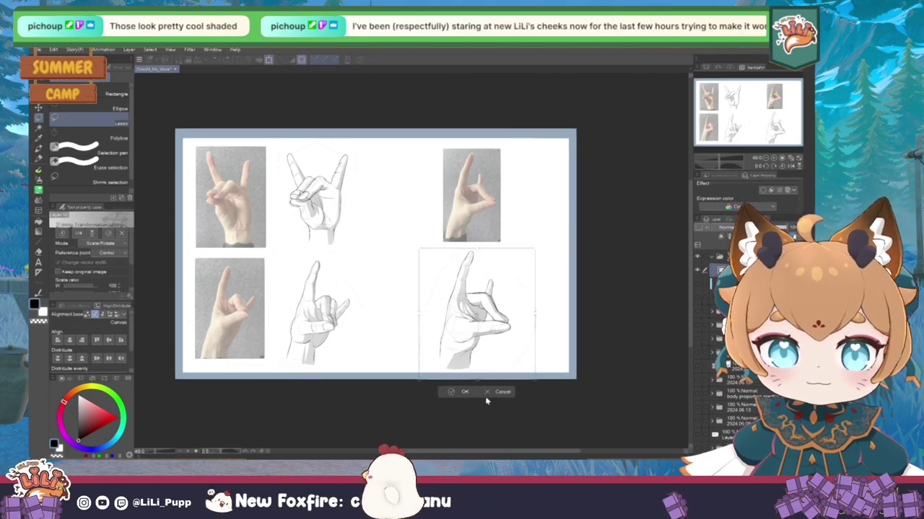
mouse_move(536, 371)
mouse_down()
mouse_move(527, 372)
mouse_move(534, 330)
mouse_up()
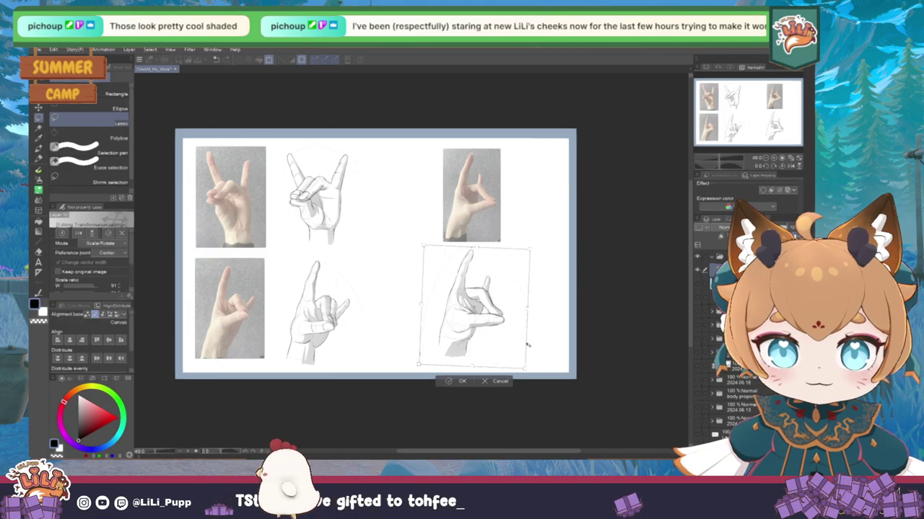
click(463, 381)
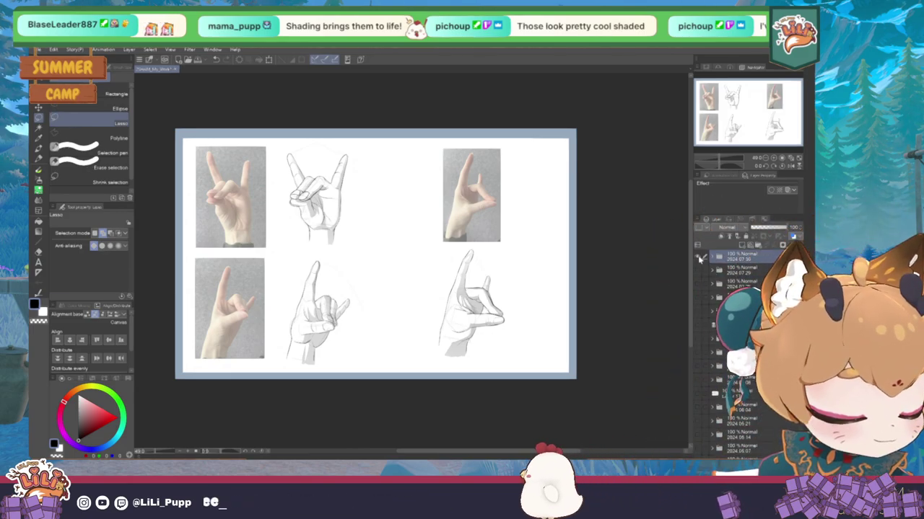
Compare the current hand page with the earlier 2024.07.29 hands page by switching the visibility of their layer folders
click(699, 260)
click(699, 260)
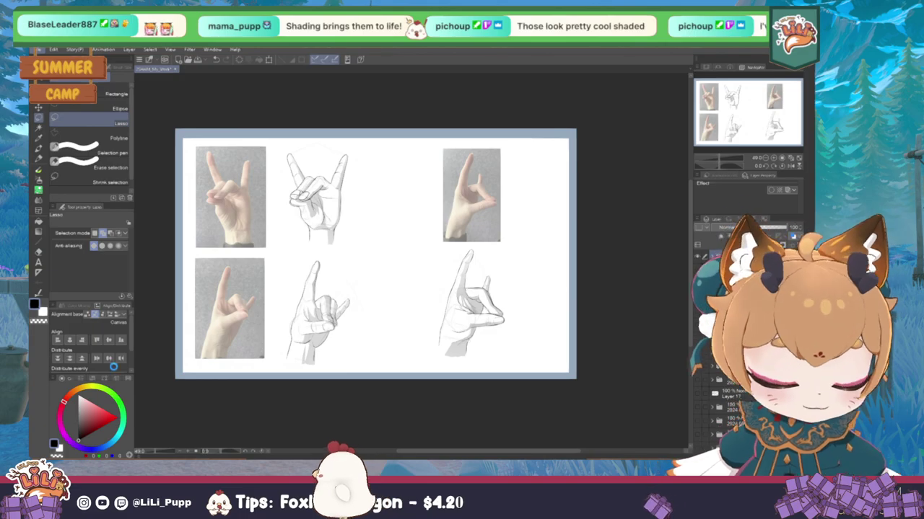
click(698, 257)
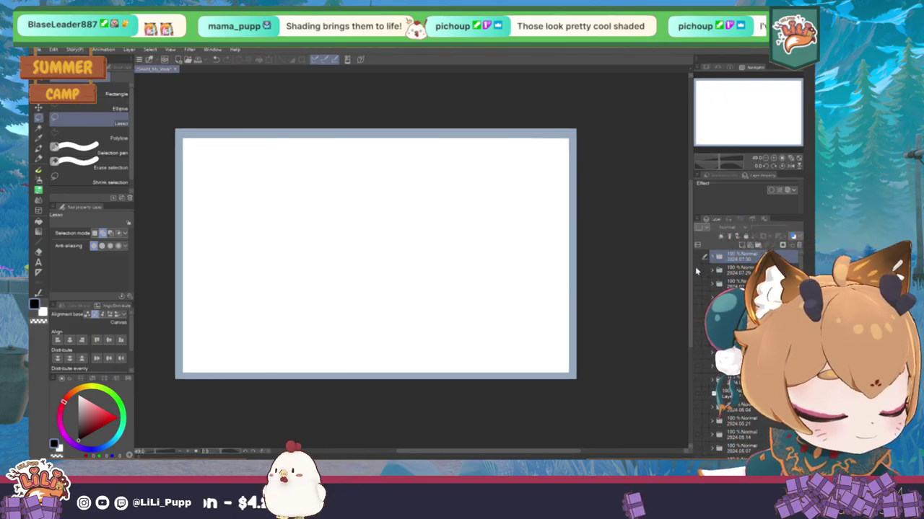
click(697, 270)
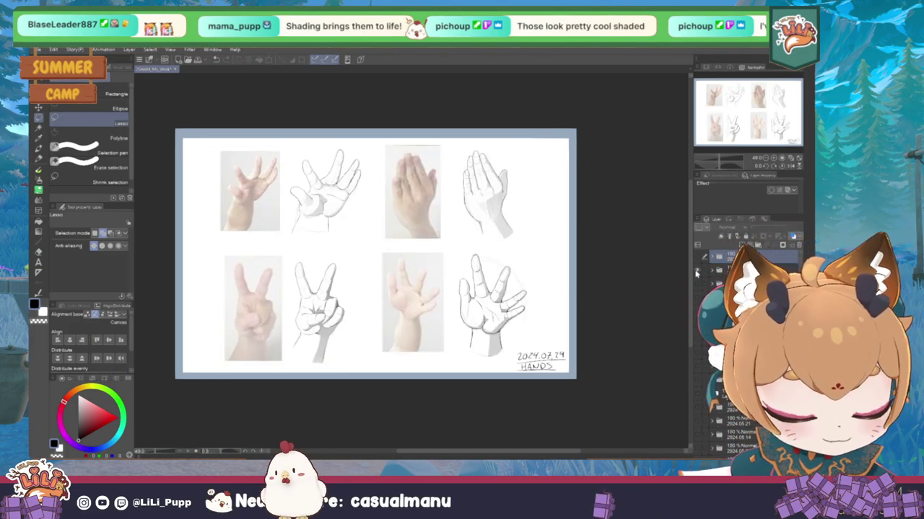
click(697, 271)
click(698, 259)
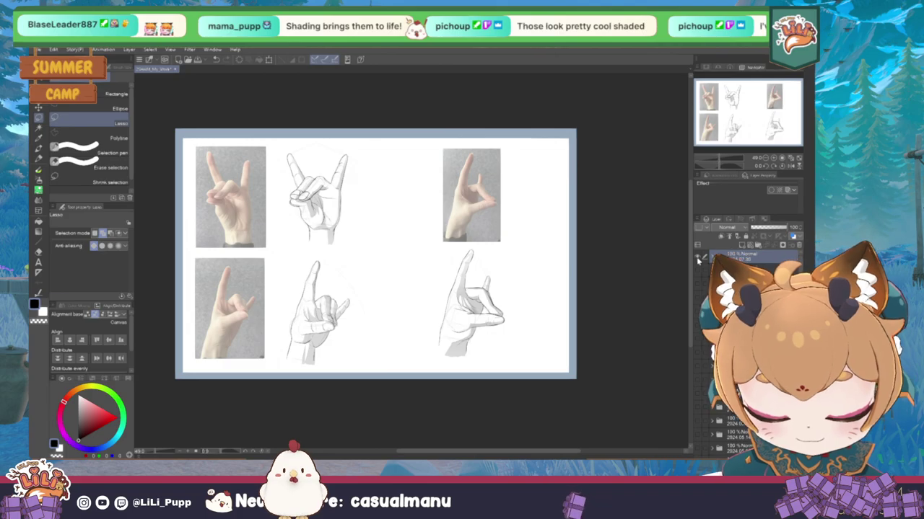
Review the earlier hand pages, including 2024.07.25 and 2024.07.29, by switching layer folder visibility, and restore the current page
click(698, 260)
click(697, 285)
click(697, 286)
click(697, 272)
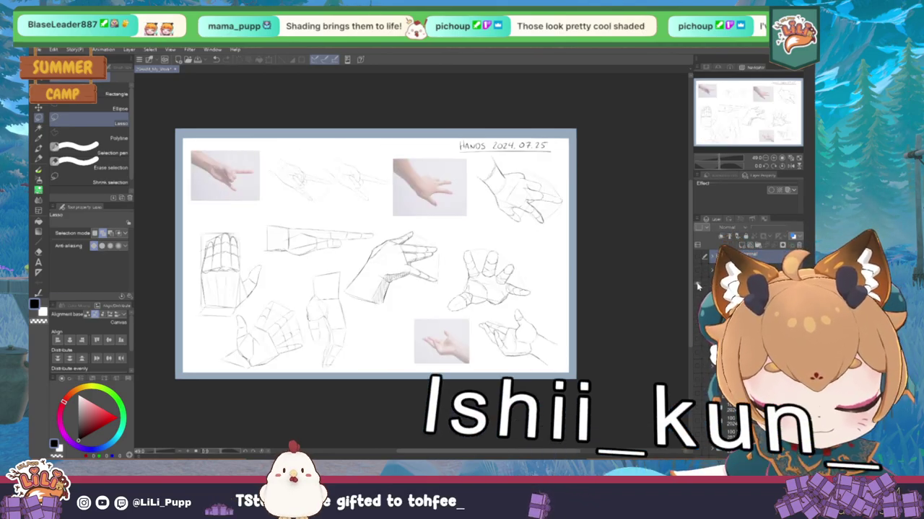
click(697, 271)
click(698, 259)
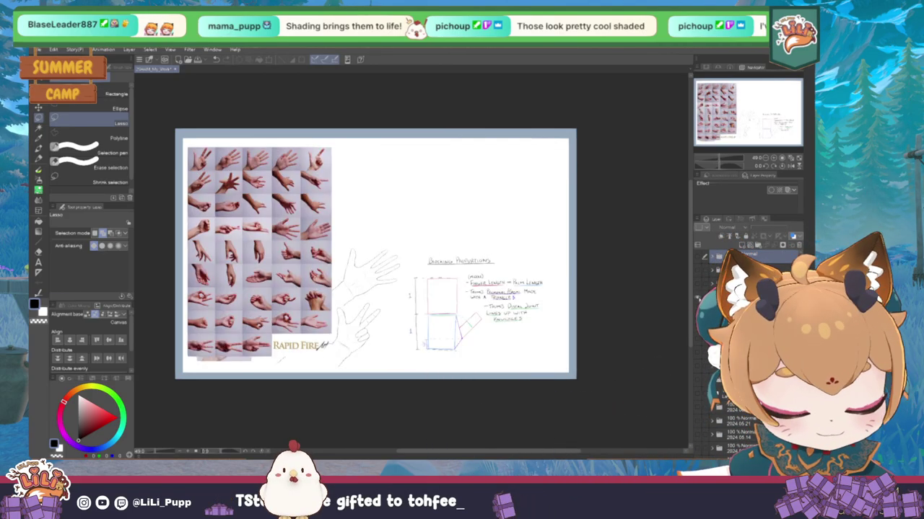
click(698, 259)
click(698, 286)
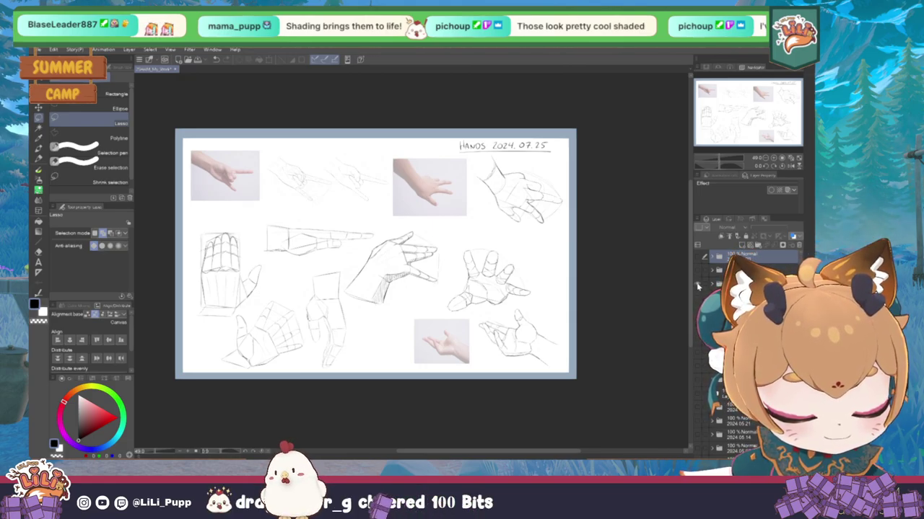
click(697, 287)
click(699, 273)
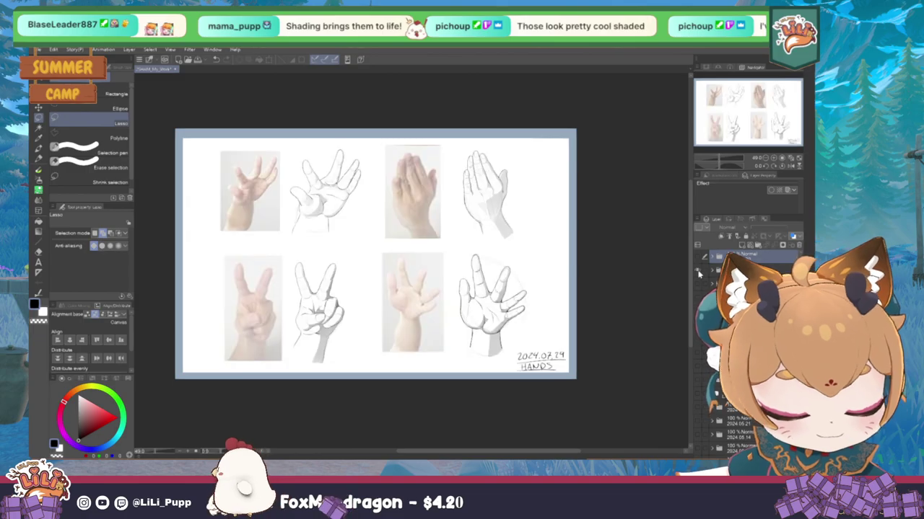
click(698, 273)
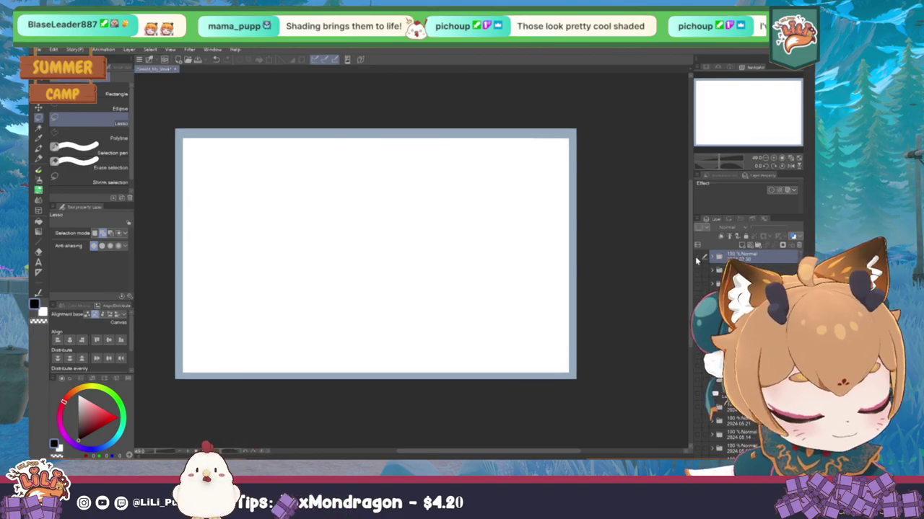
click(697, 258)
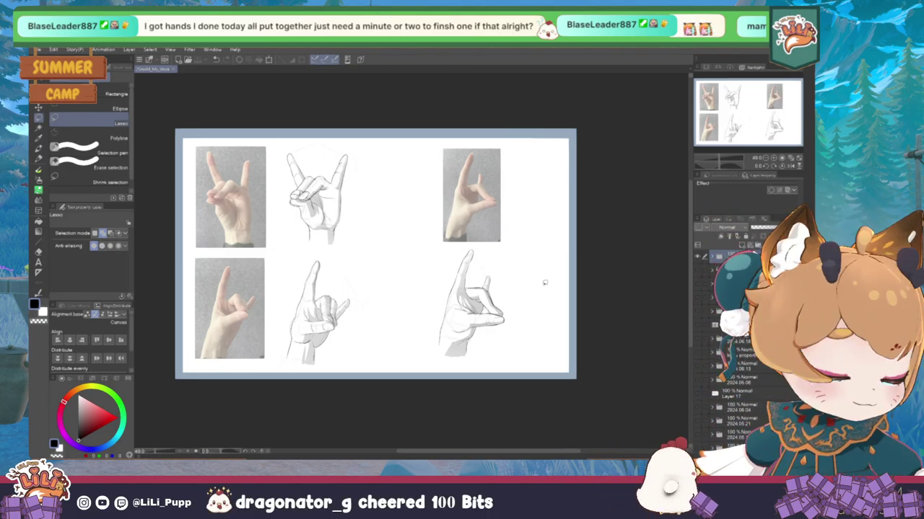
Switch to the document with the numbered hand sketches and check its drawing layer by toggling the layer's visibility
scroll(545, 282, up, 2)
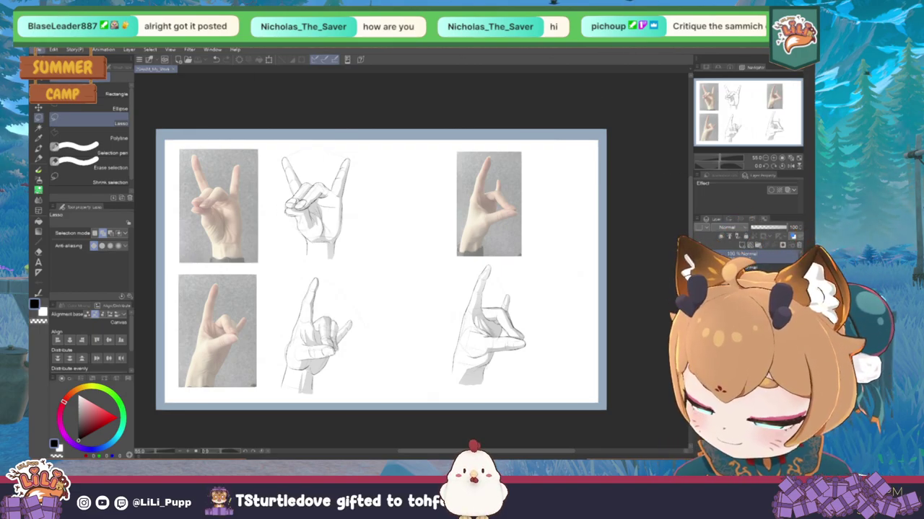
click(194, 69)
scroll(472, 226, up, 3)
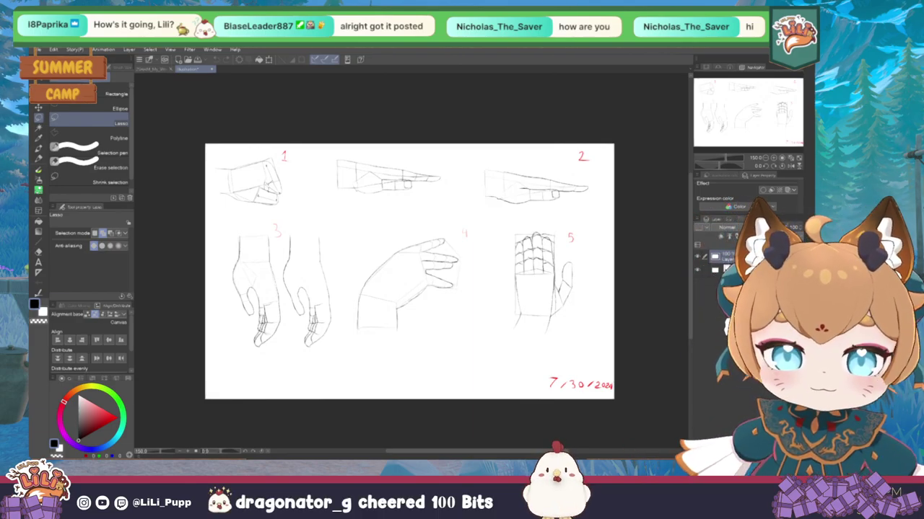
click(696, 257)
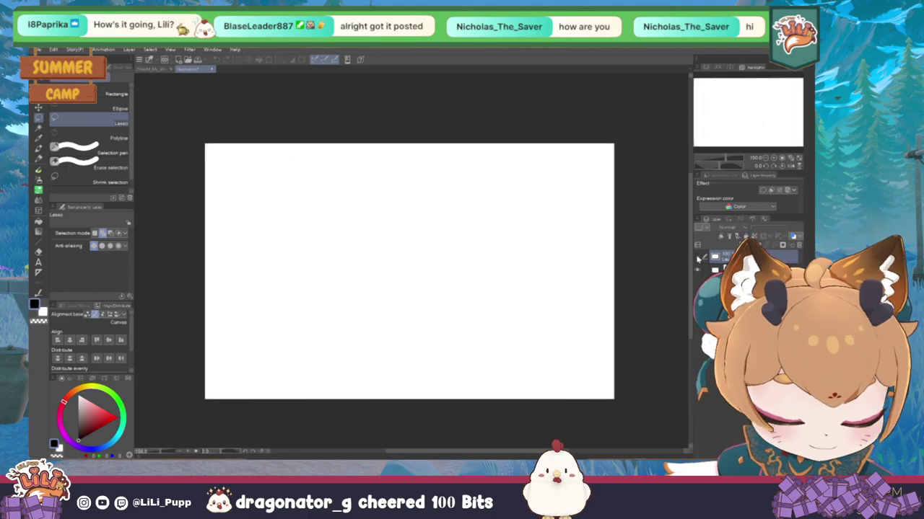
click(697, 256)
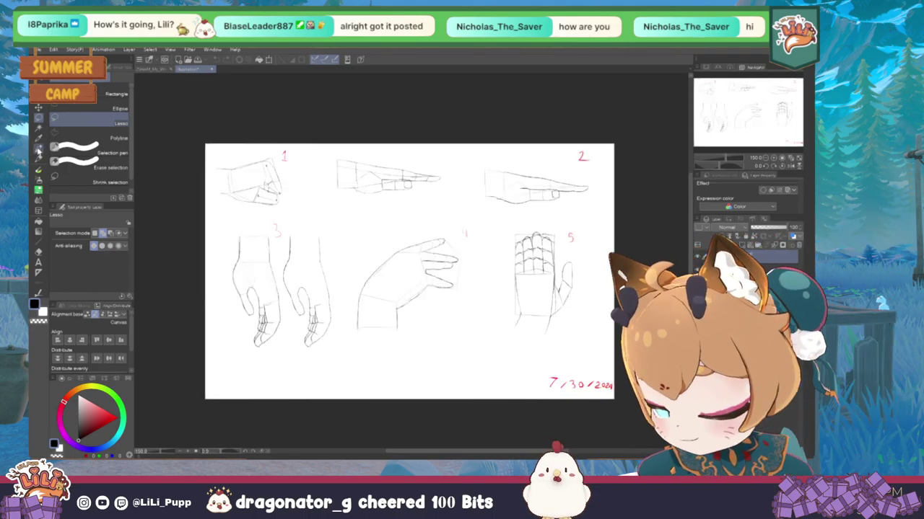
With the Mapping pen in red, write the artist's handle underlined above the date and mark the fingers of hand 1
key(p)
click(105, 416)
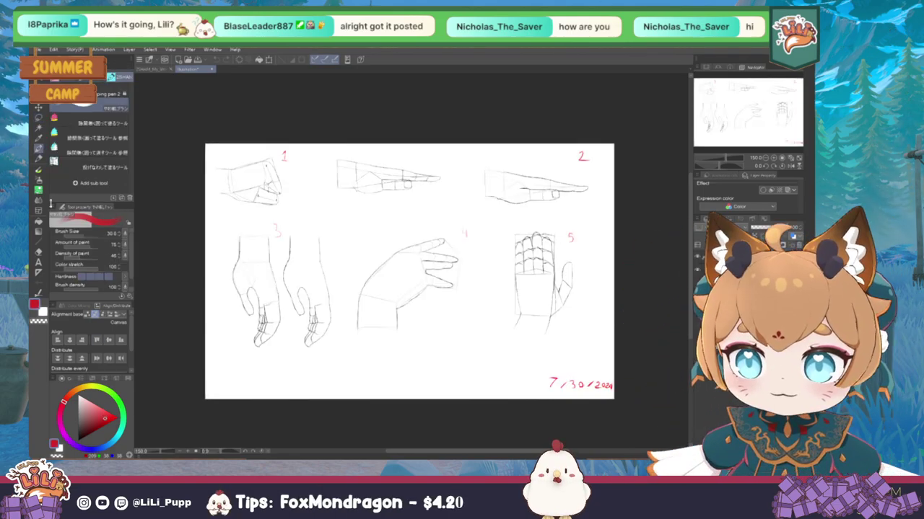
click(98, 135)
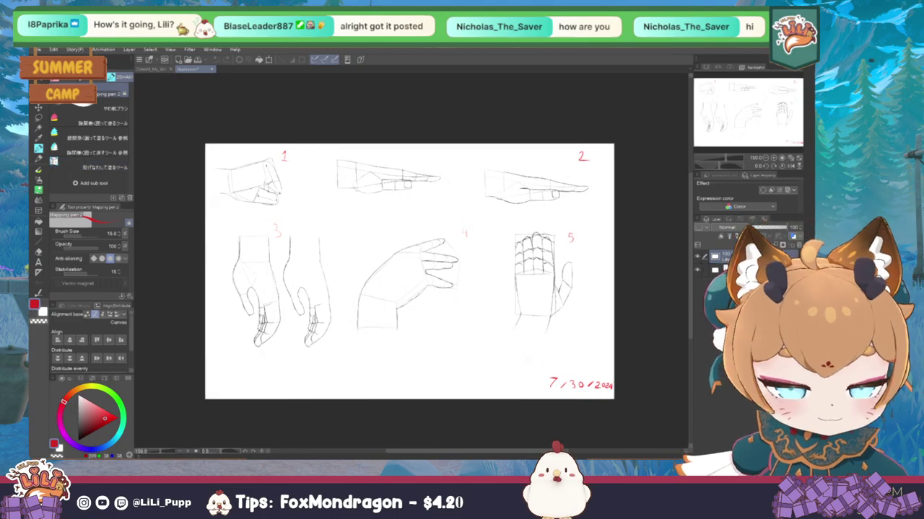
mouse_move(514, 363)
mouse_down()
mouse_move(547, 358)
mouse_move(551, 368)
mouse_move(555, 358)
mouse_move(609, 368)
mouse_up()
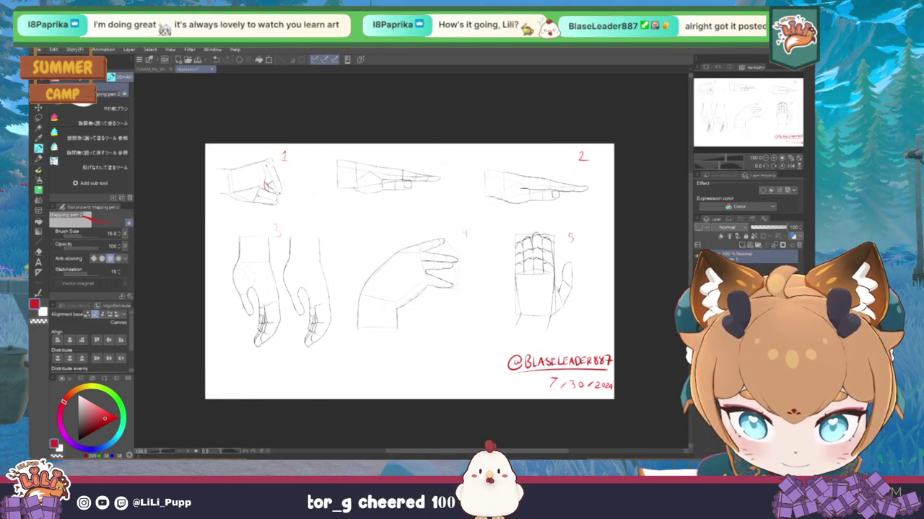
Draw red proportion guides over the upper middle side-view hand and redraw its palm and thumb as simple blocks
scroll(439, 172, right, 2)
scroll(438, 172, up, 2)
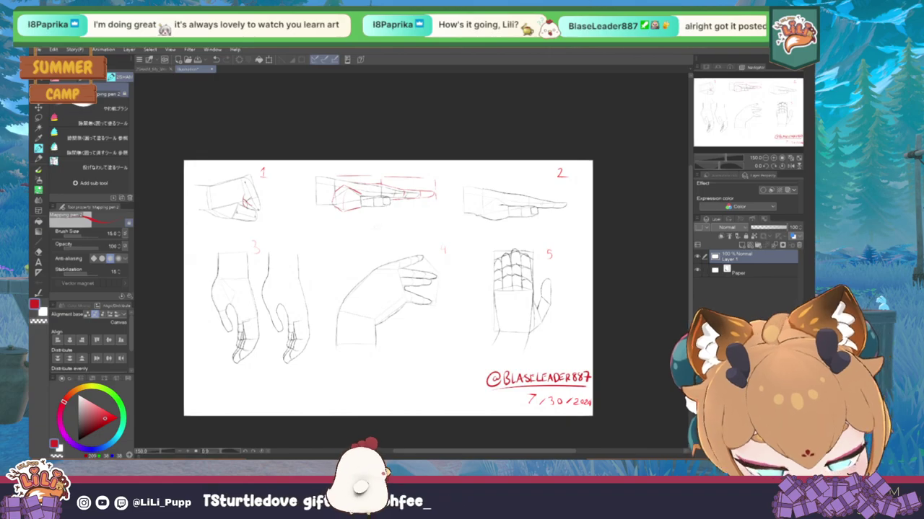
key(r)
drag(353, 377, 441, 370)
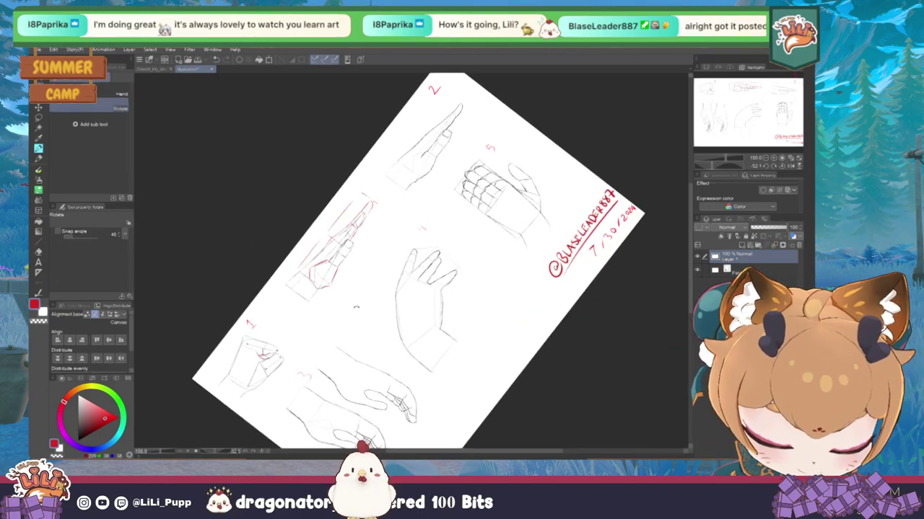
key(p)
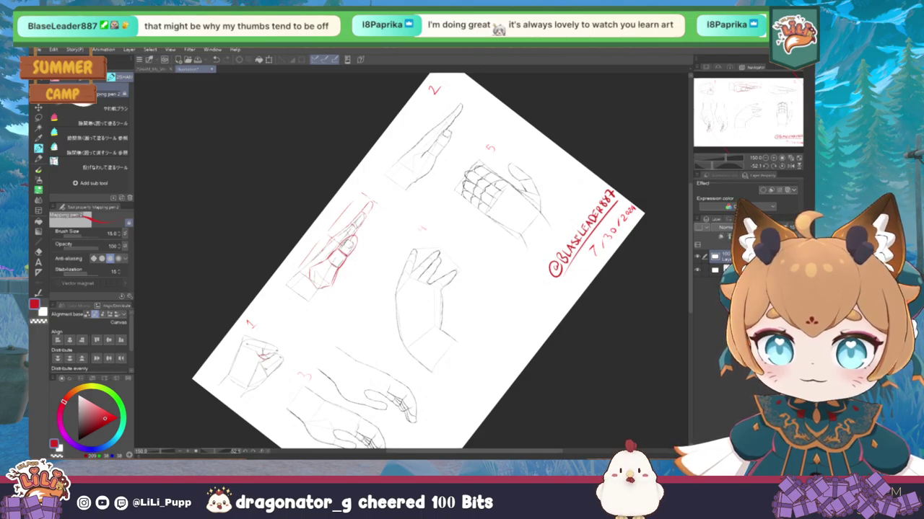
Add red length guides and an arrow to the side-view hand 2 and start blocking in its thumb base
key(r)
drag(362, 400, 423, 399)
key(p)
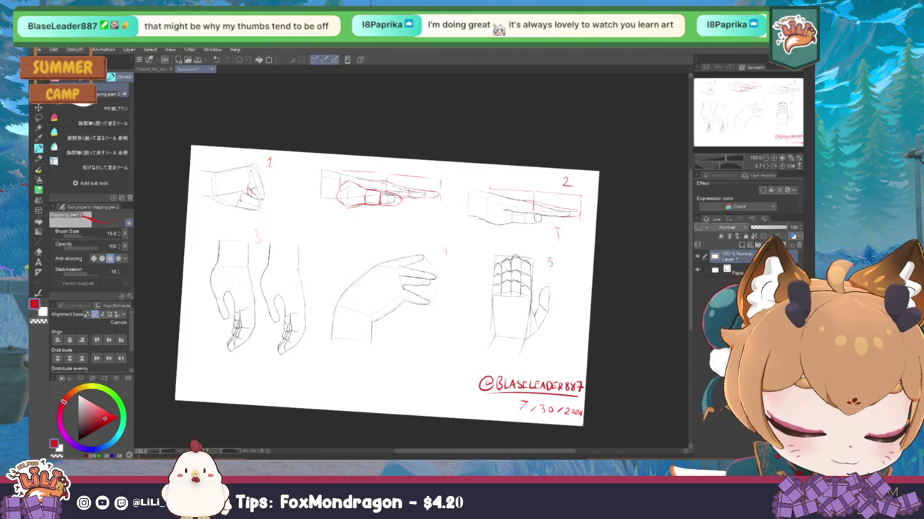
key(-)
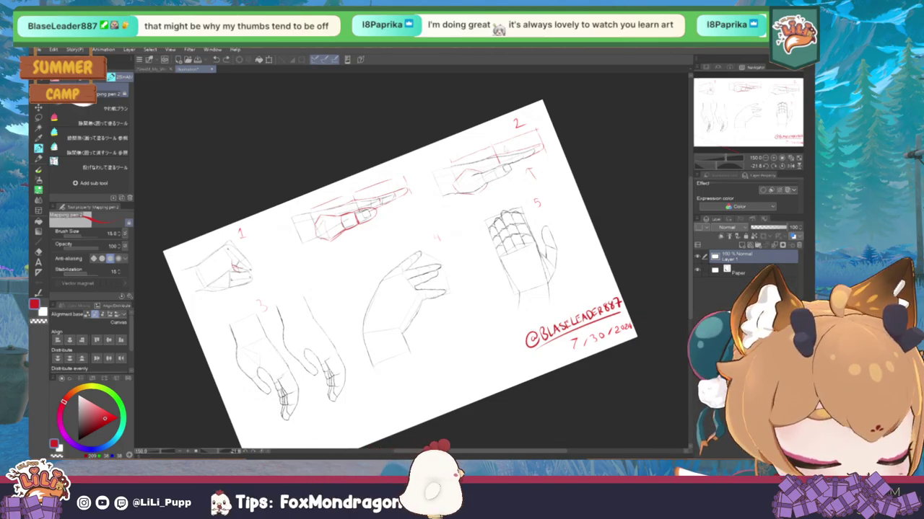
key(r)
drag(577, 260, 557, 354)
Consult the block-construction hand sketches in the hand studies document by switching layer visibility, and return to the numbered sketches
click(168, 70)
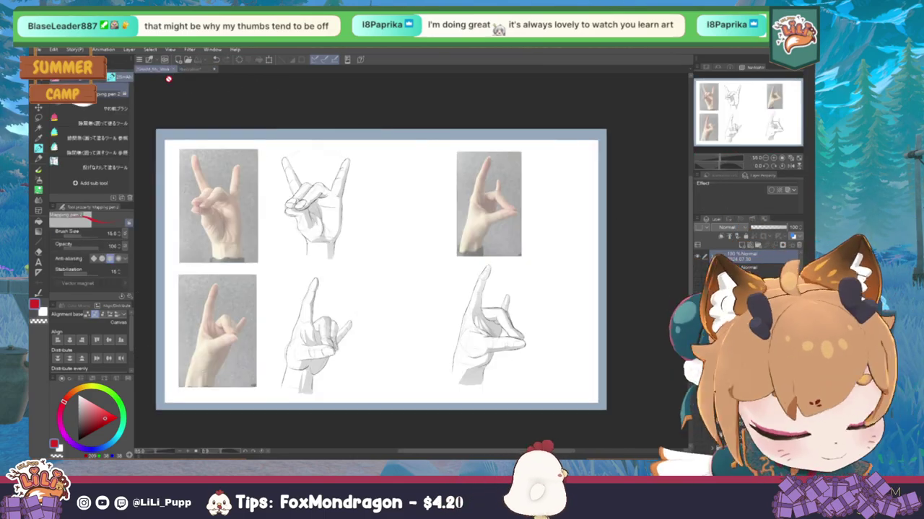
click(694, 266)
click(698, 277)
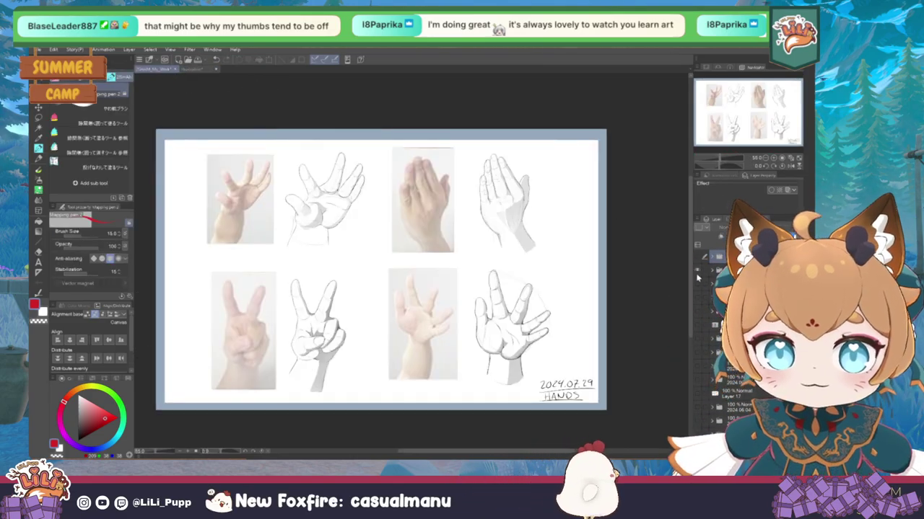
click(697, 281)
click(698, 264)
click(699, 260)
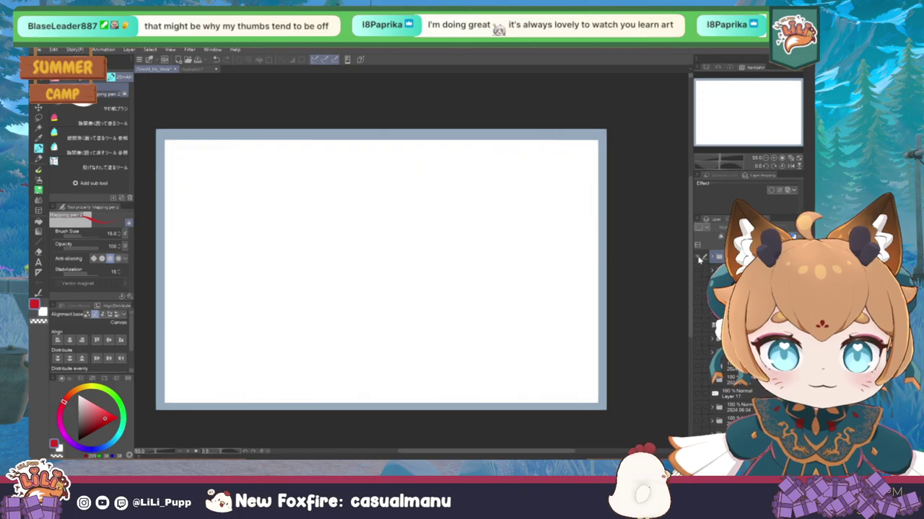
click(698, 260)
click(699, 260)
click(699, 298)
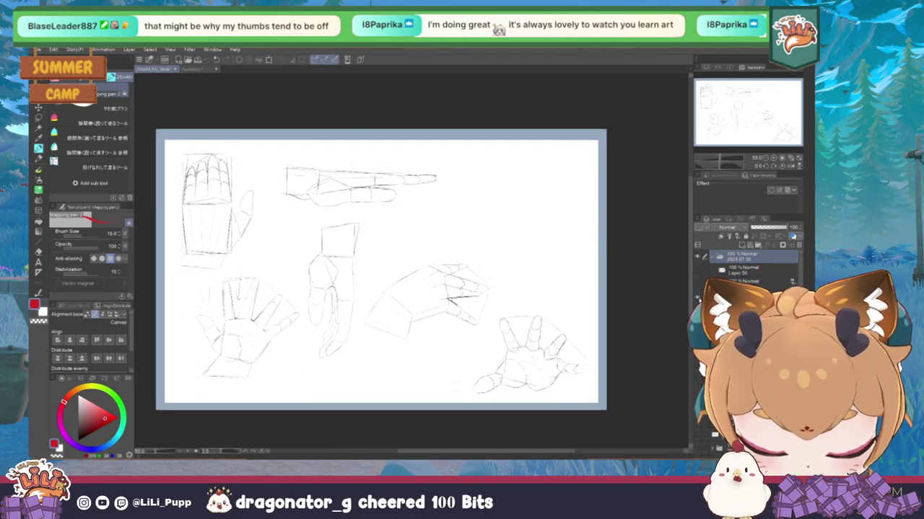
click(191, 69)
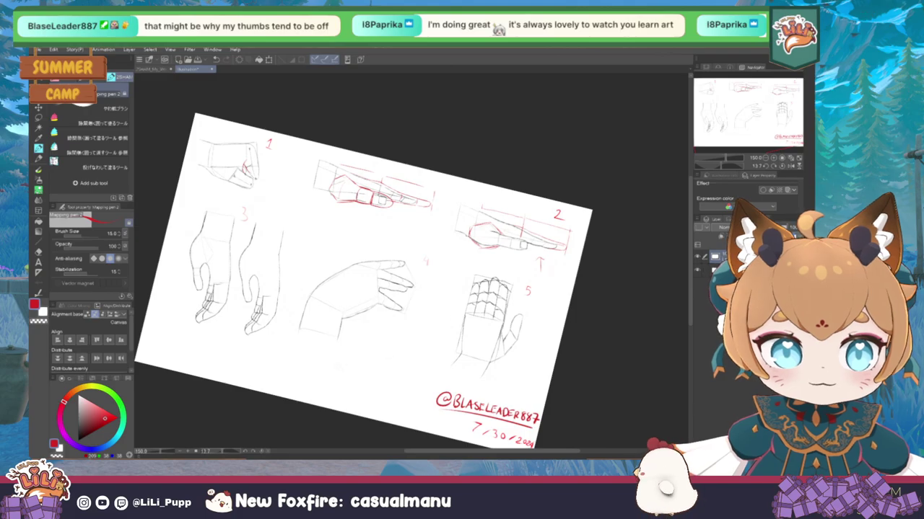
Redraw the thumb base and segmented thumb of hand 2 in red, and reset the canvas rotation
key(minus)
key(minus)
key(minus)
key(minus)
key(minus)
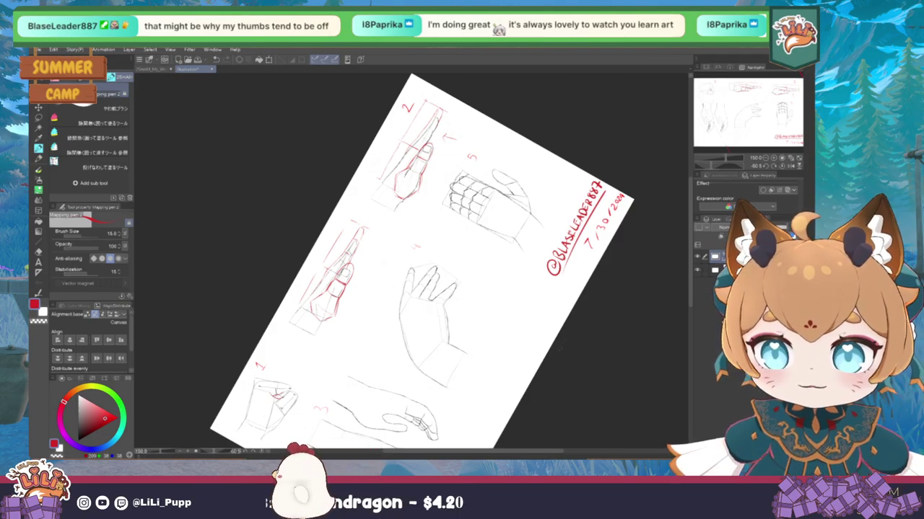
key(ctrl+@)
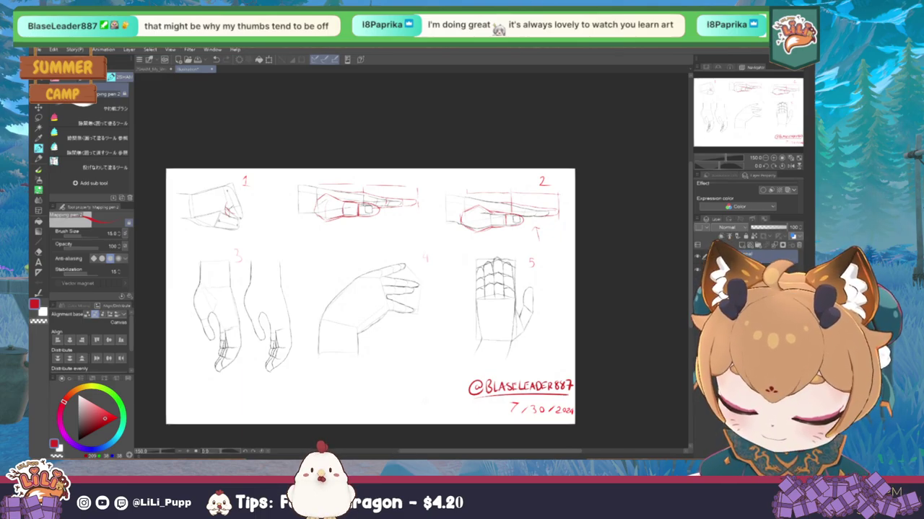
Correct the first drawing of hand 3 in red, marking finger joints in blue and rebuilding the thumb and its base
key(minus)
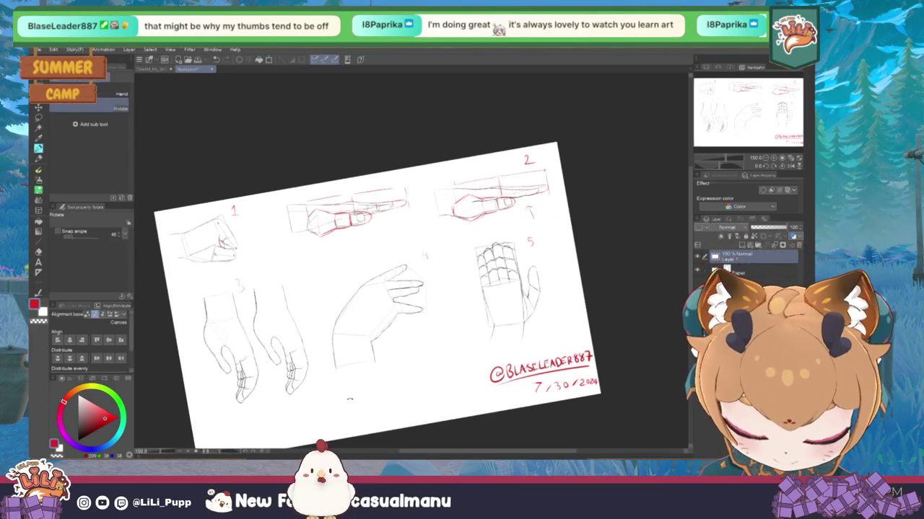
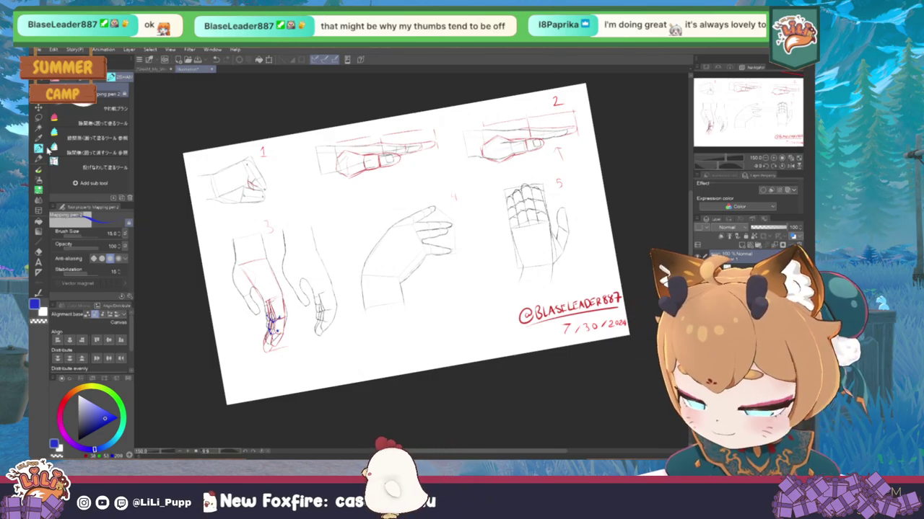
alt+click(282, 317)
drag(282, 318, 268, 305)
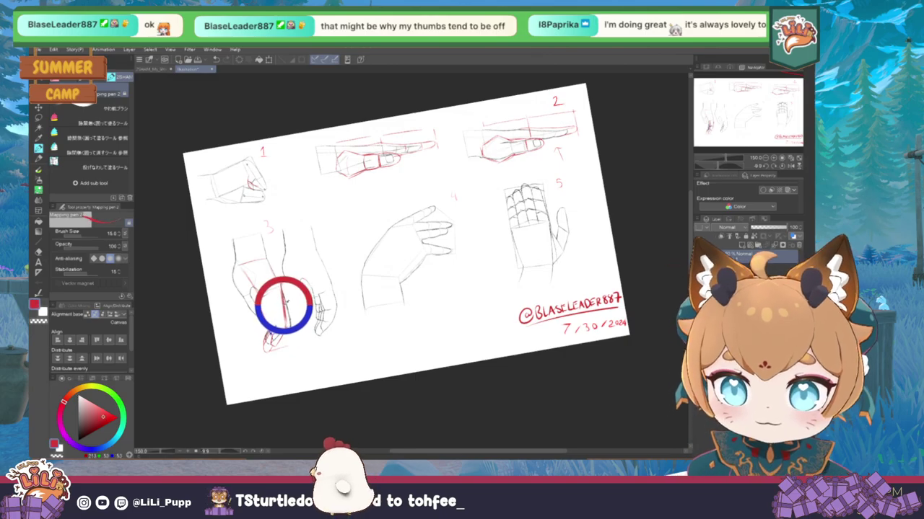
alt+click(270, 302)
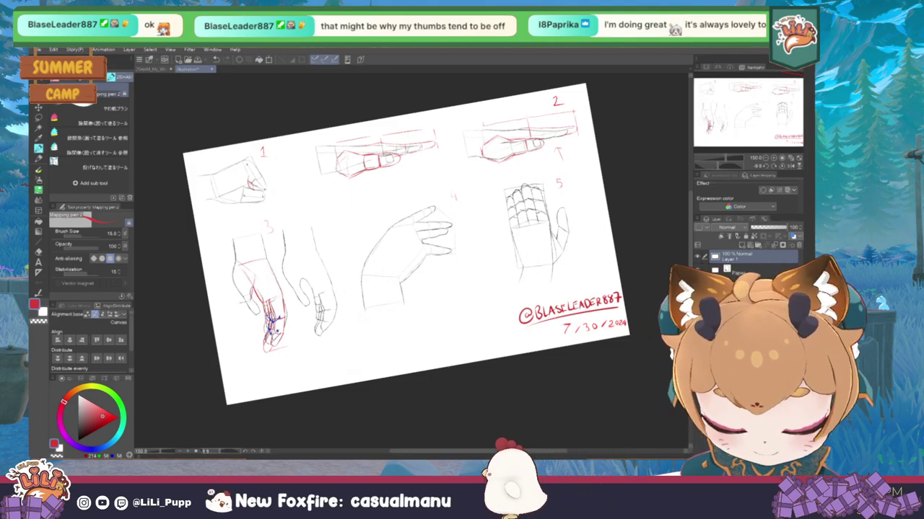
drag(257, 302, 283, 297)
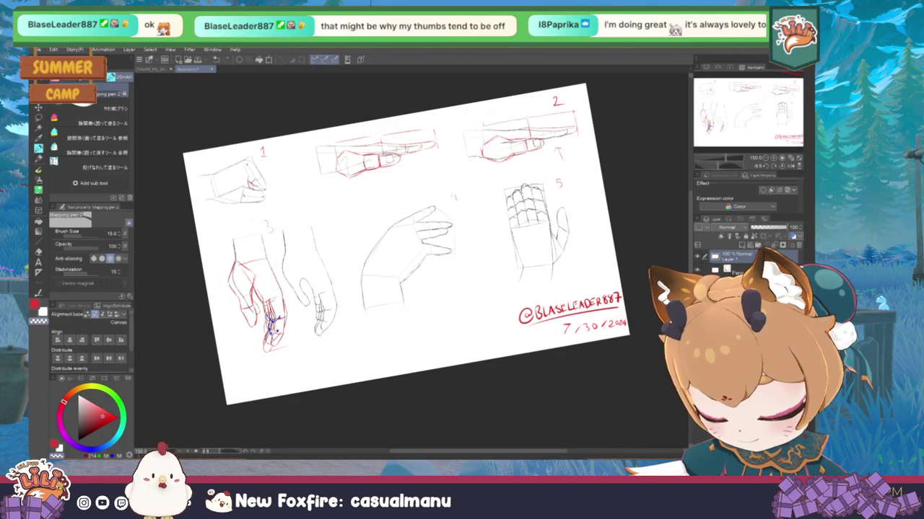
mouse_move(296, 332)
mouse_down()
mouse_move(382, 382)
mouse_move(476, 364)
mouse_move(414, 371)
mouse_move(491, 372)
mouse_up()
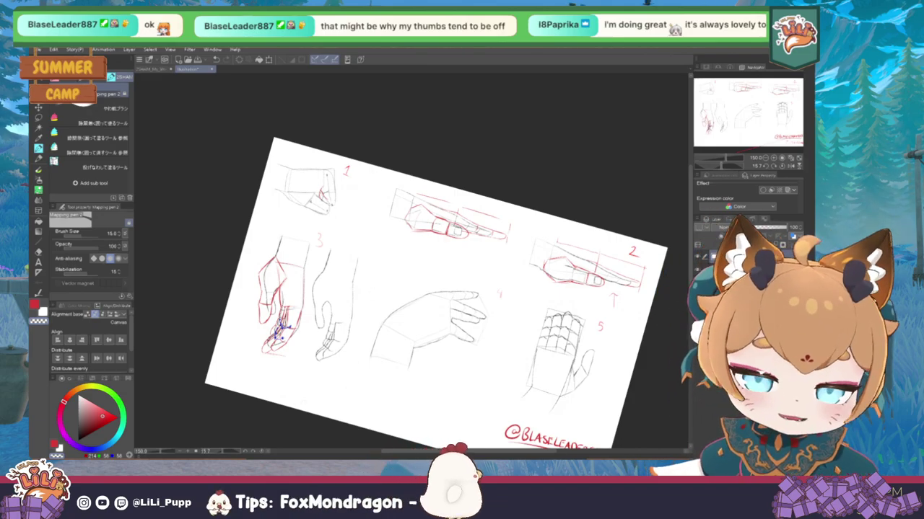
key(ctrl+@)
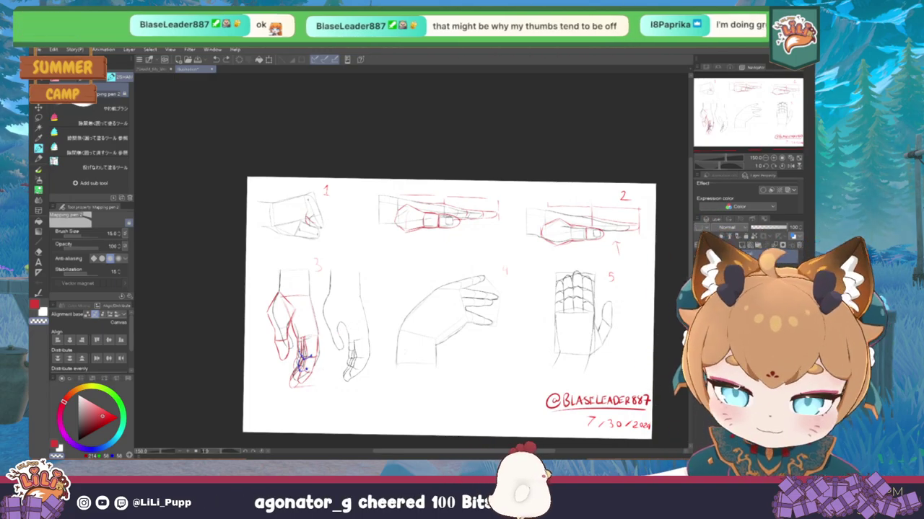
key(r)
mouse_move(430, 437)
mouse_down()
mouse_move(357, 402)
mouse_move(426, 433)
mouse_up()
key(p)
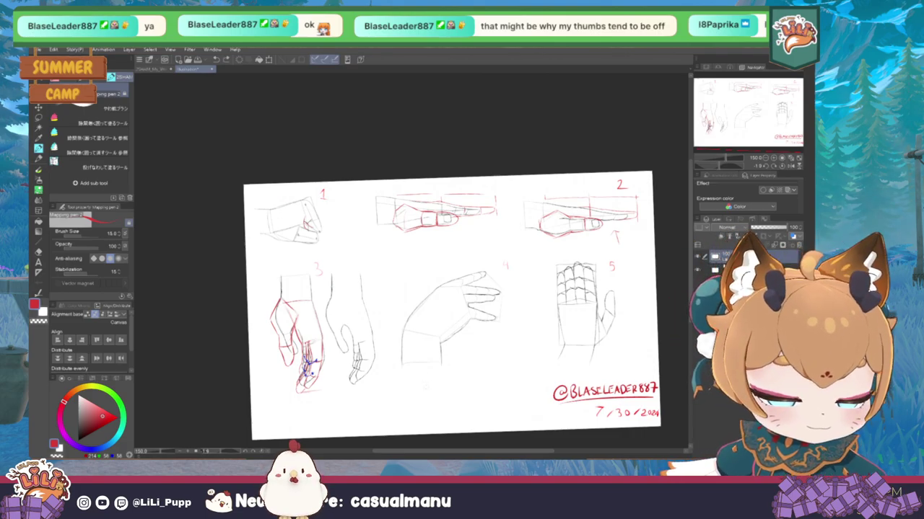
drag(424, 373, 425, 388)
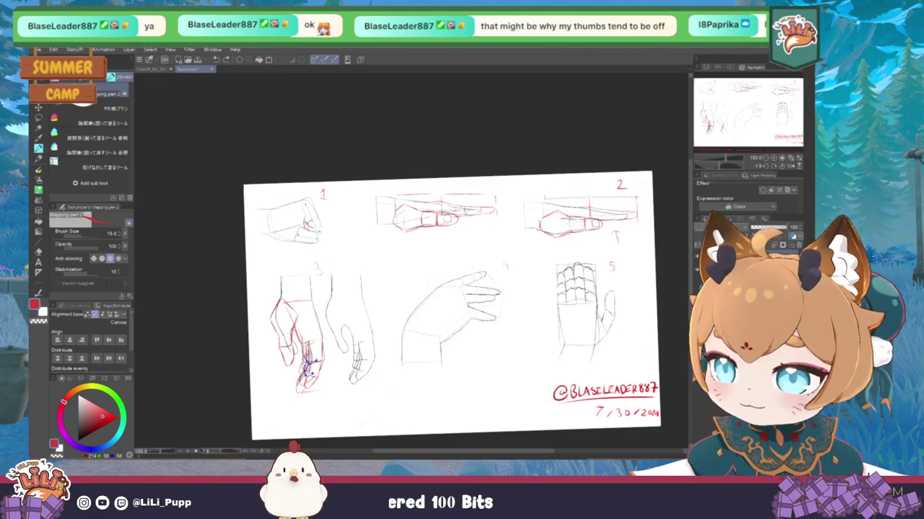
key(r)
drag(481, 433, 514, 369)
key(p)
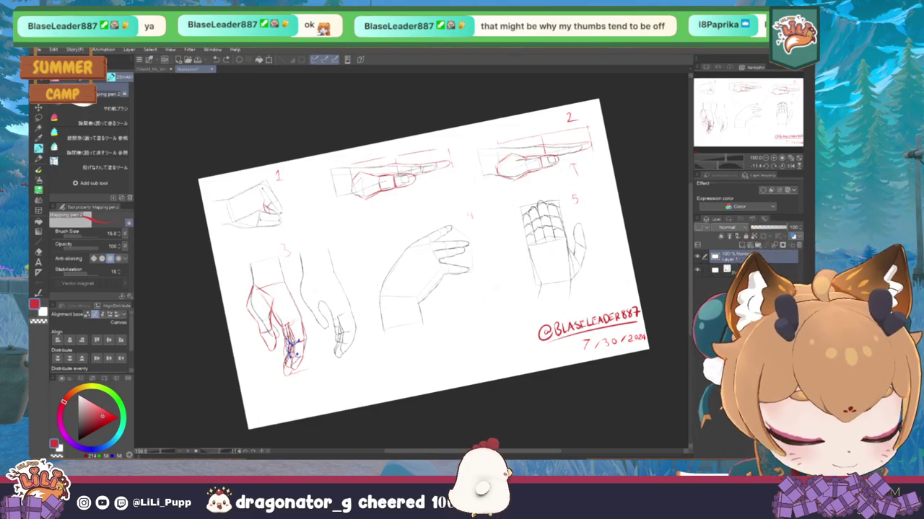
Correct hand 4 in red, blocking in the palm and wrist planes, the fingers and the fingertip boundary
drag(456, 296, 467, 321)
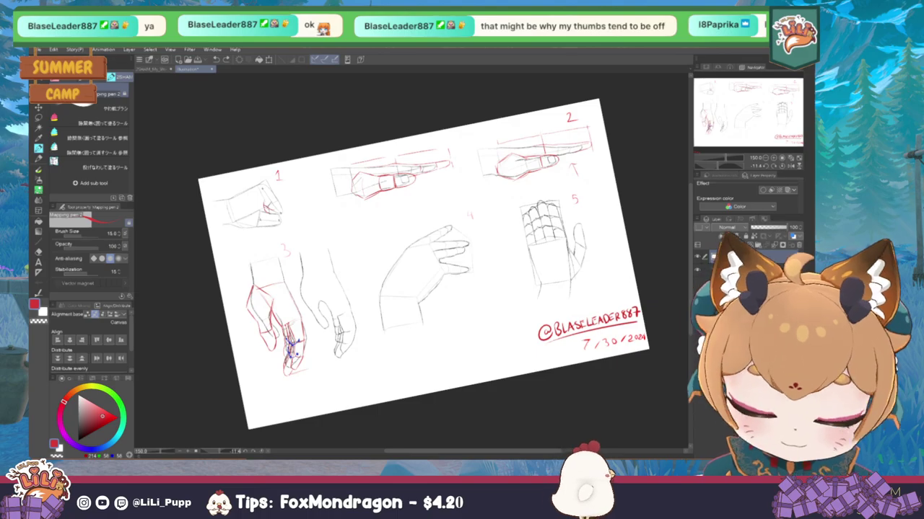
key(r)
drag(543, 373, 451, 421)
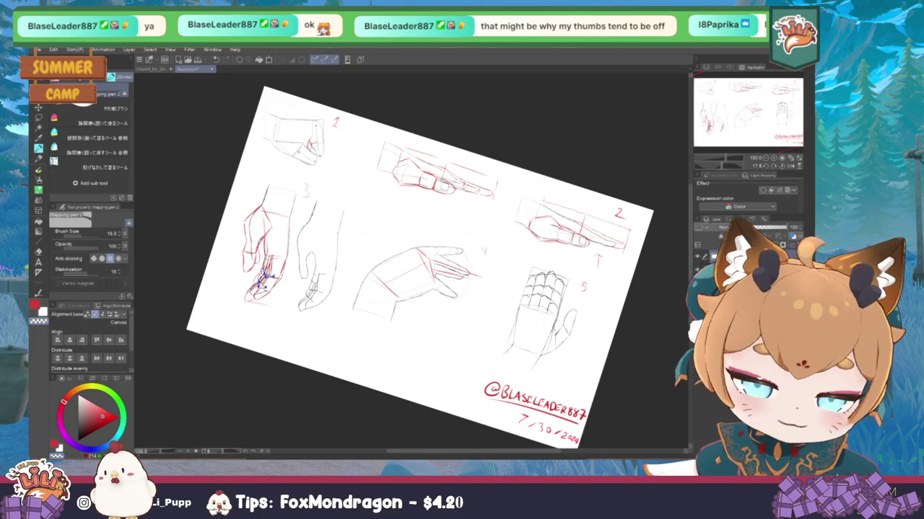
key(minus)
key(minus)
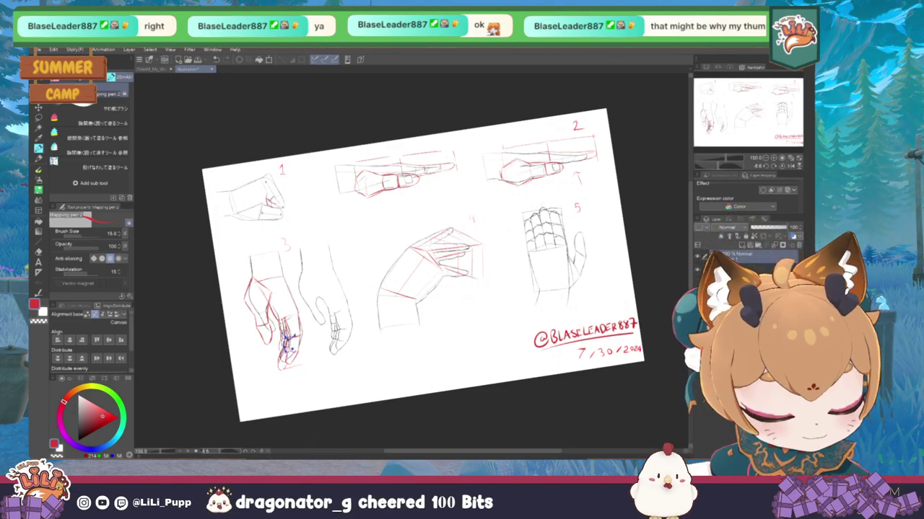
Write the red note "PALM L. = M. FINGER L" below hand 4 and redraw the thumb base of hand 3's second drawing
key(^)
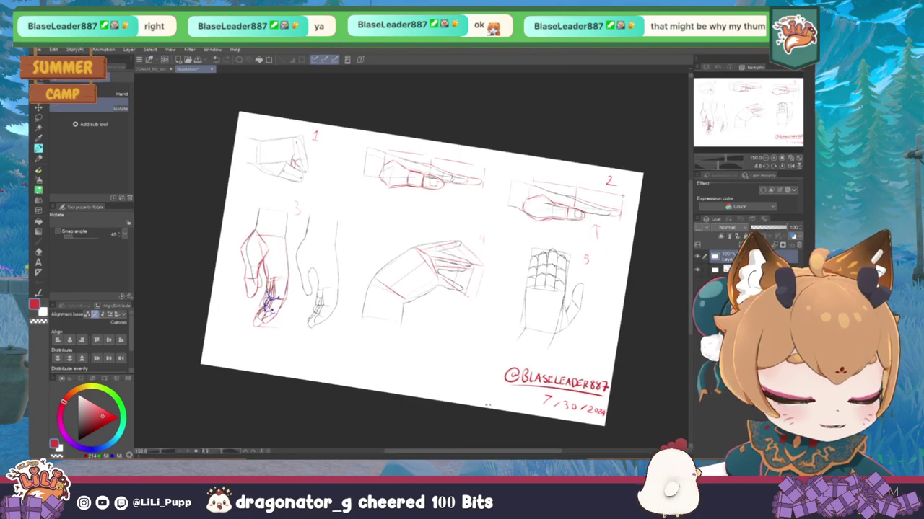
key(^)
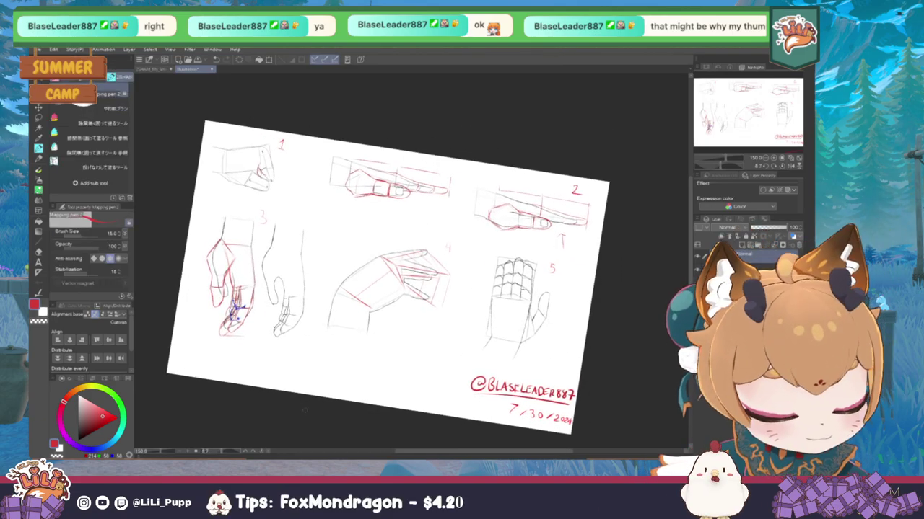
key(minus)
key(minus)
key(asciicircum)
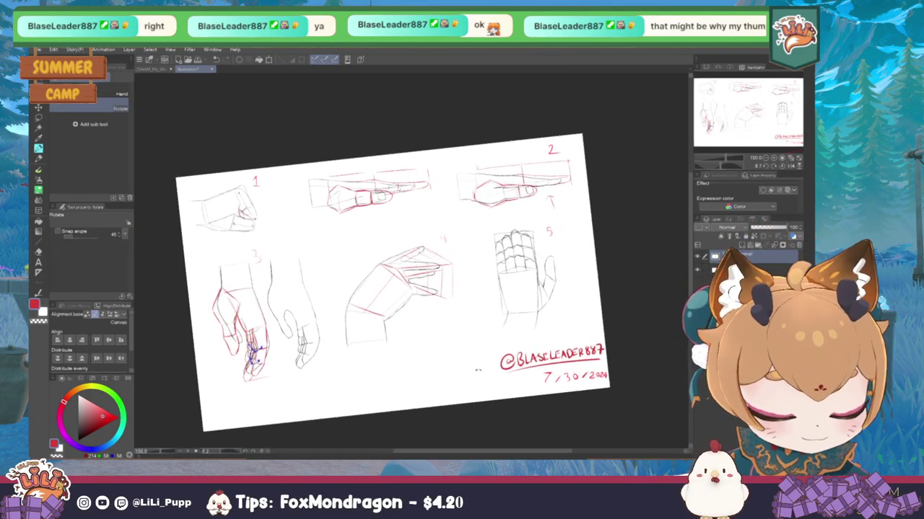
drag(369, 339, 380, 350)
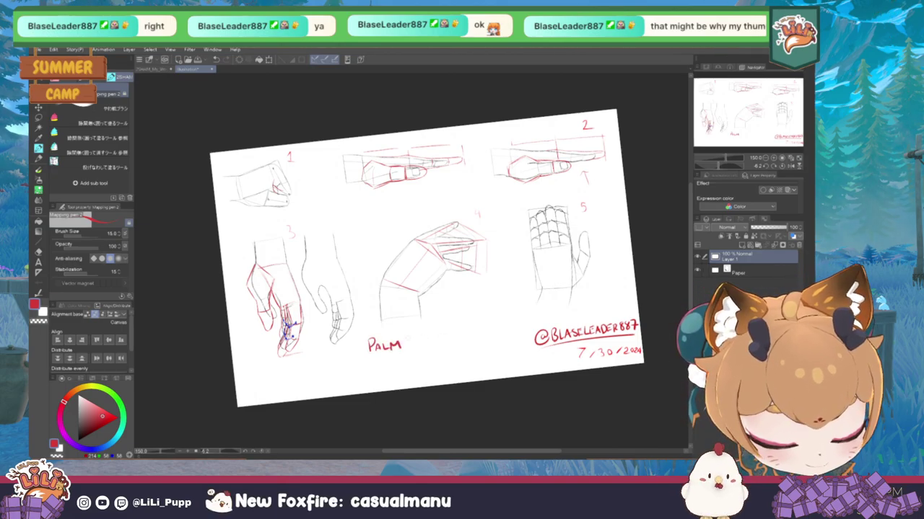
mouse_move(408, 335)
mouse_down()
mouse_move(414, 348)
mouse_move(427, 339)
mouse_move(450, 345)
mouse_up()
mouse_move(454, 332)
mouse_down()
mouse_move(454, 342)
mouse_move(482, 347)
mouse_move(487, 335)
mouse_move(504, 347)
mouse_up()
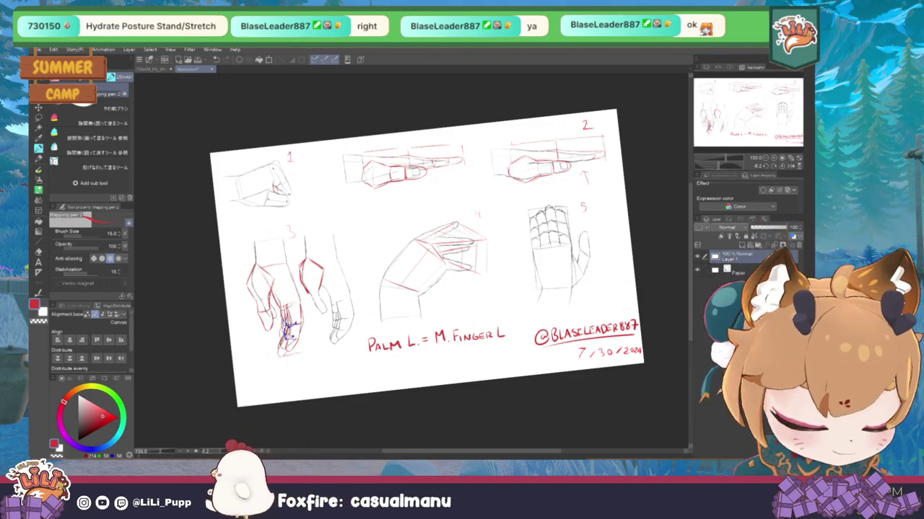
Redraw the palm, segmented fingers and thumb of hand 5 in red, and straighten the canvas rotation
drag(647, 285, 528, 330)
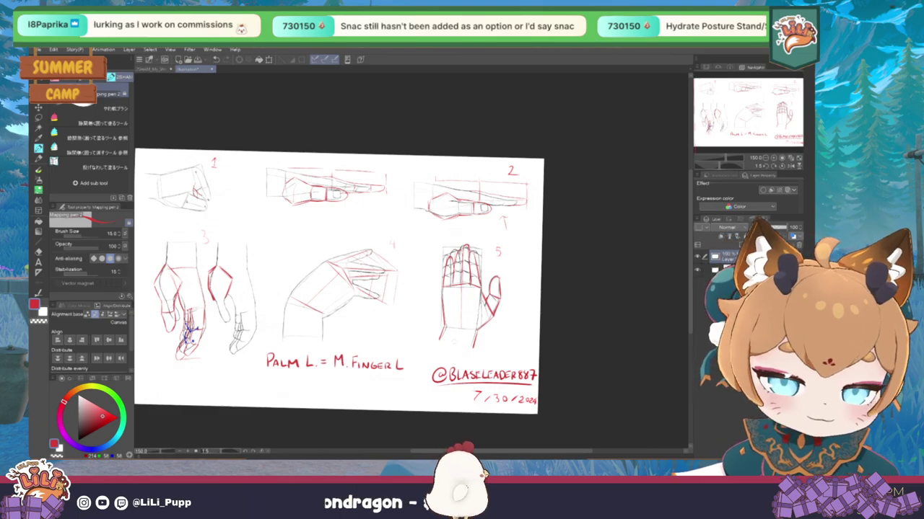
key(m)
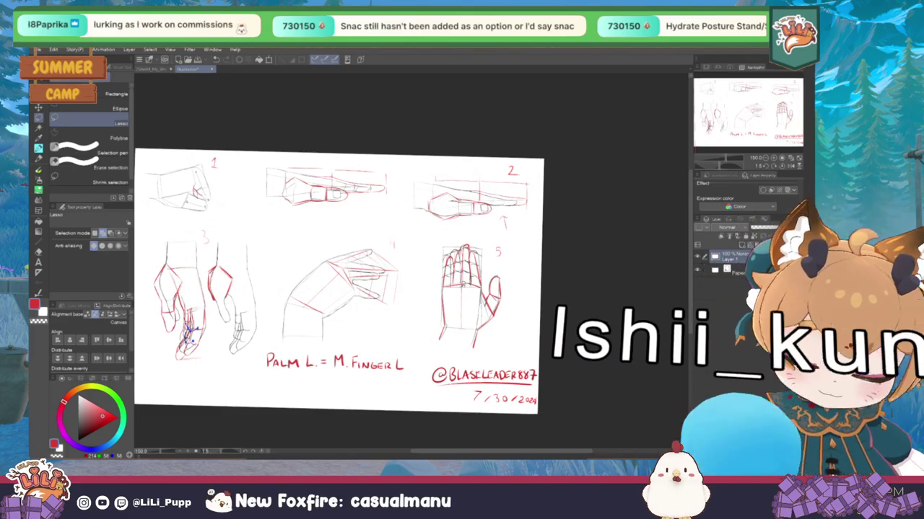
mouse_move(424, 278)
mouse_down()
mouse_move(465, 268)
mouse_move(455, 261)
mouse_up()
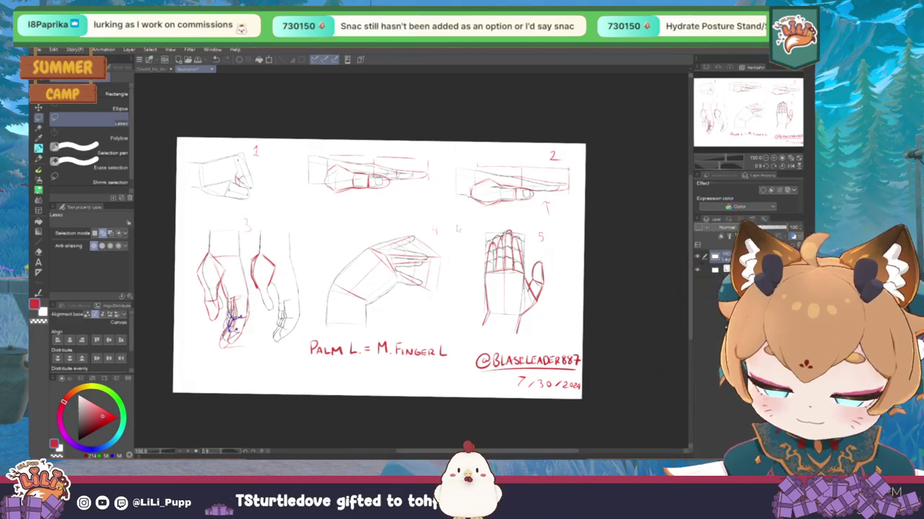
key(r)
drag(435, 197, 433, 201)
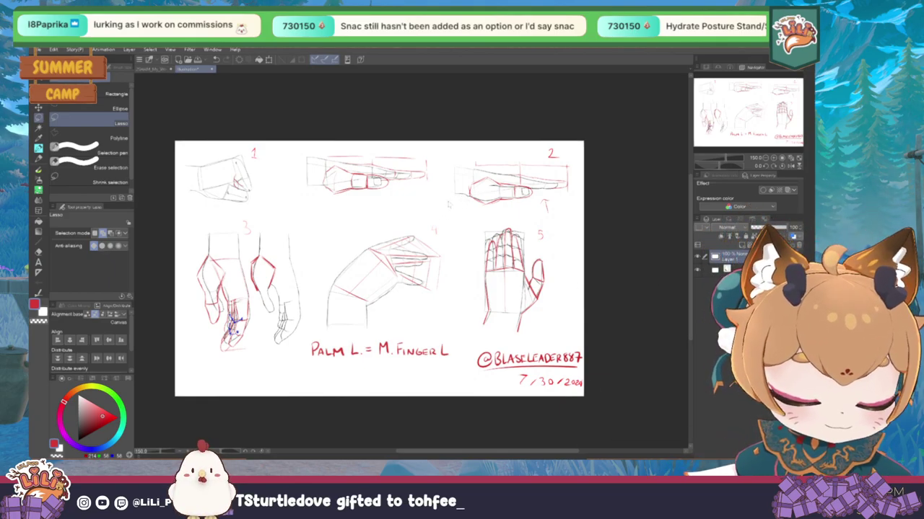
Return to the hand studies document and switch layer visibility to show the photo references with their shaded hand drawings
click(170, 70)
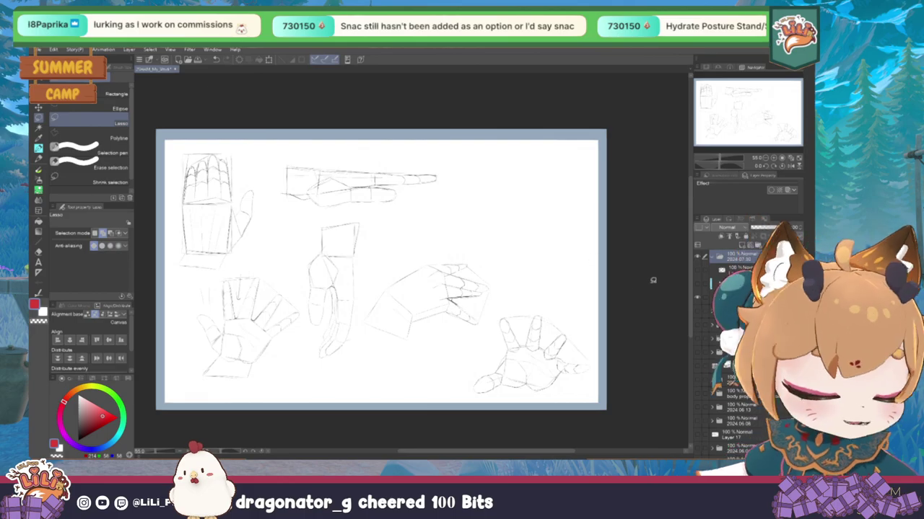
click(698, 287)
click(698, 287)
click(698, 286)
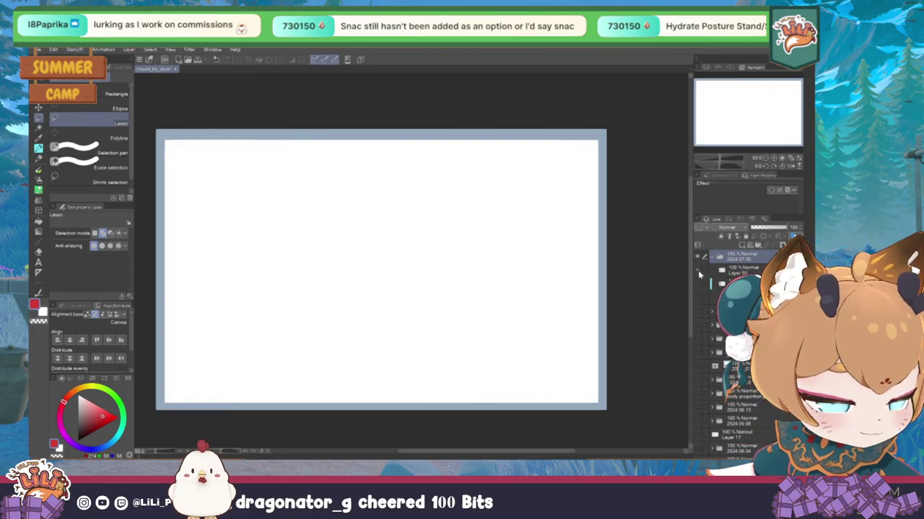
click(699, 274)
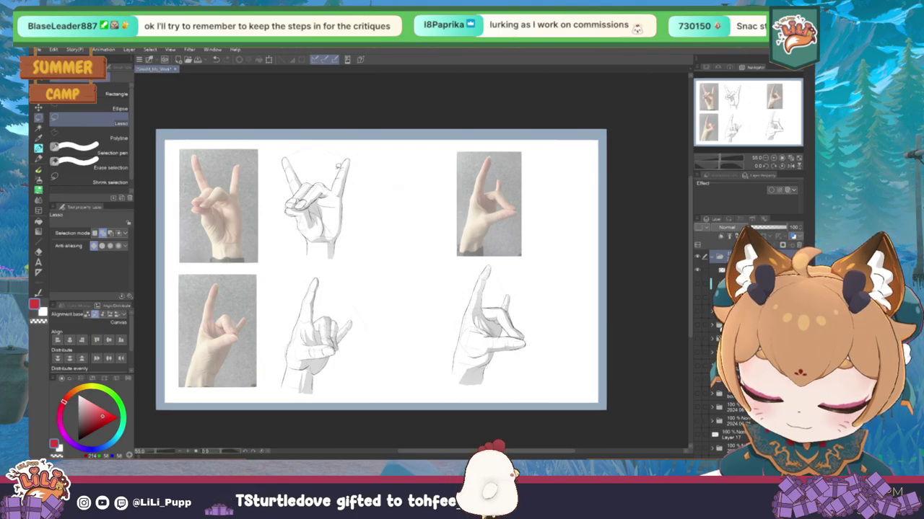
Try red pen marks on the little finger and thumb side of the horns-gesture drawing, and undo them
scroll(310, 174, up, 5)
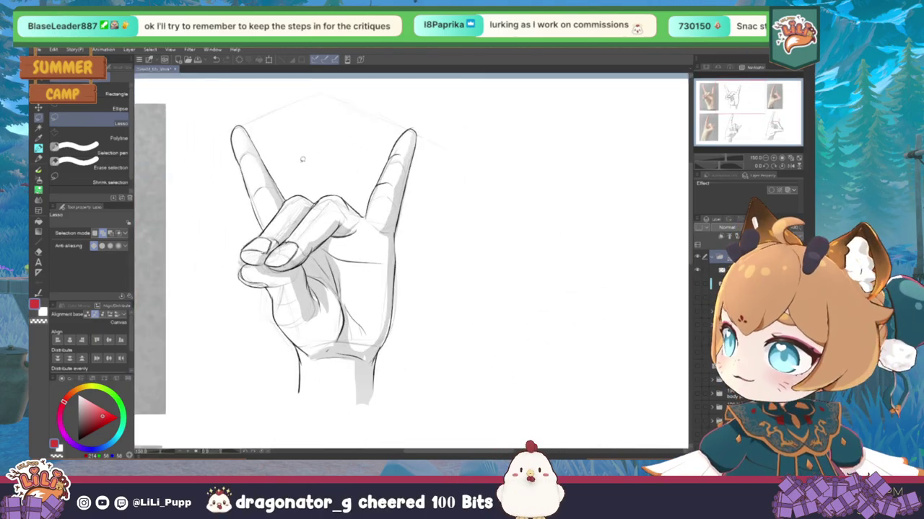
scroll(303, 159, up, 2)
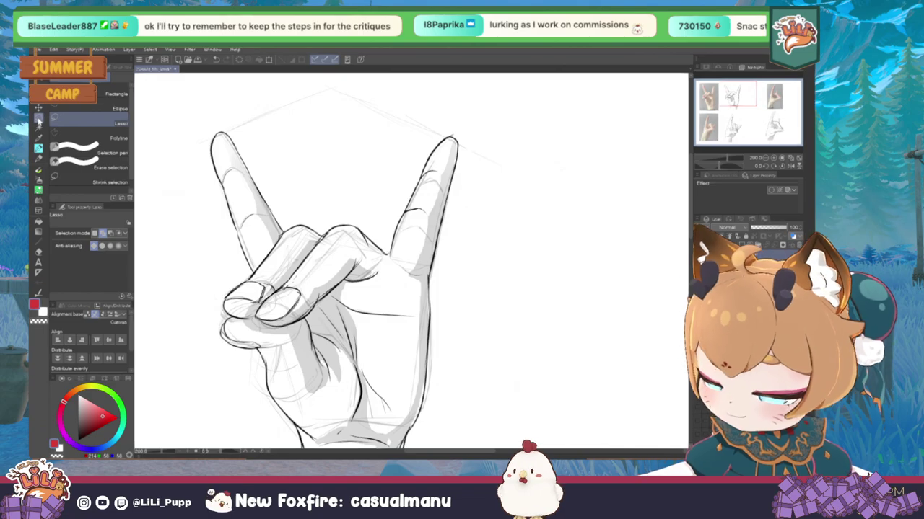
click(38, 149)
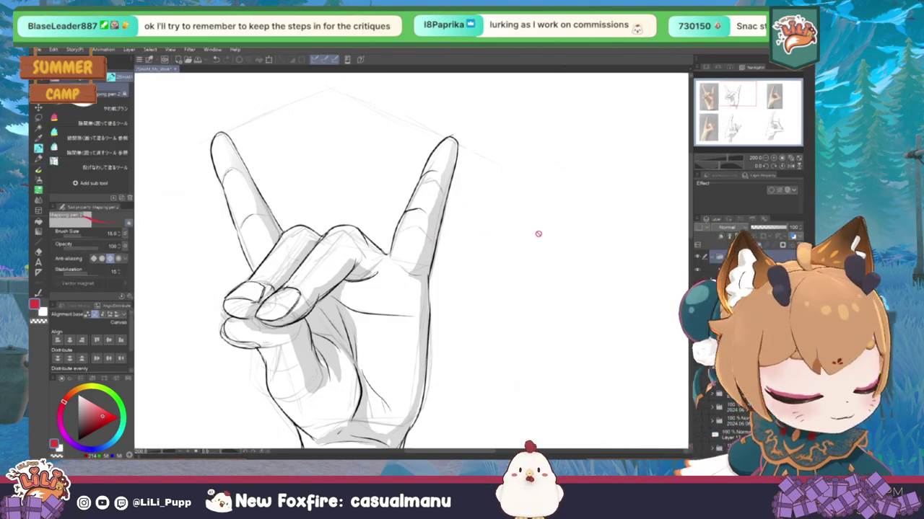
click(707, 270)
click(708, 271)
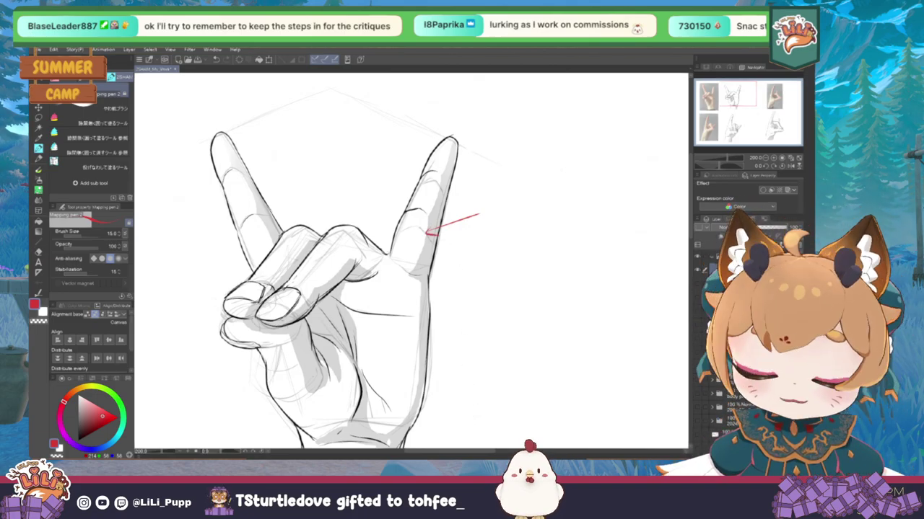
drag(405, 211, 427, 210)
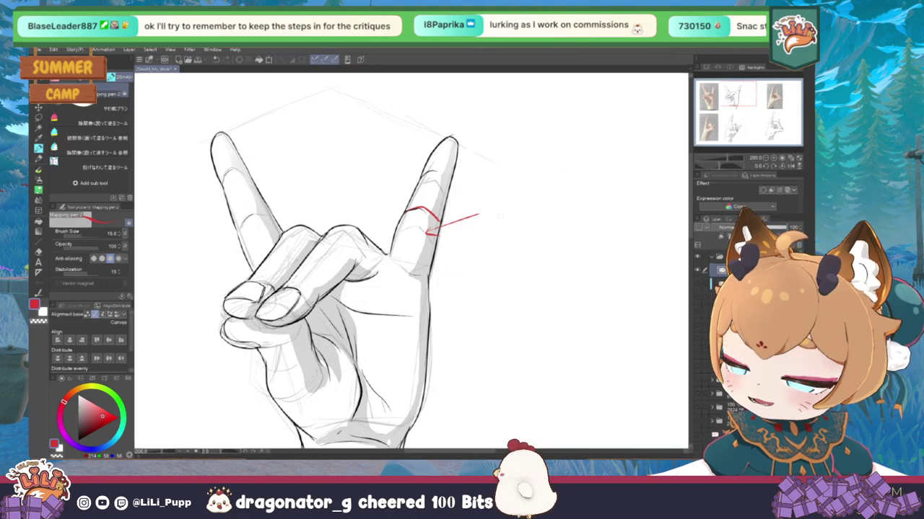
key(ctrl+z)
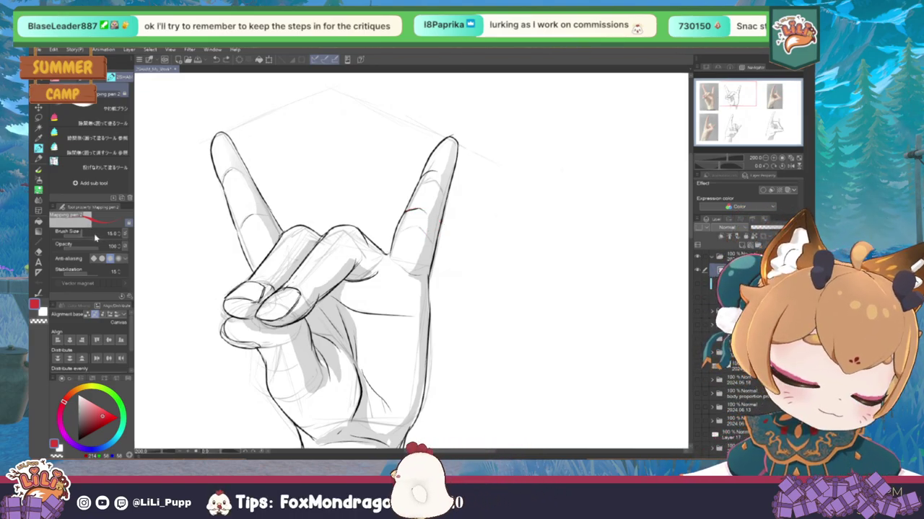
key(ctrl+z)
key(ctrl+minus)
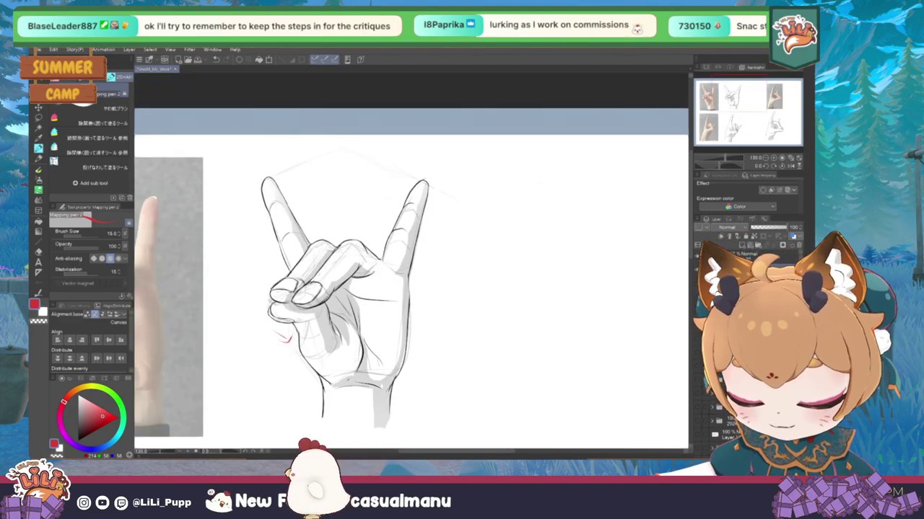
key(ctrl+z)
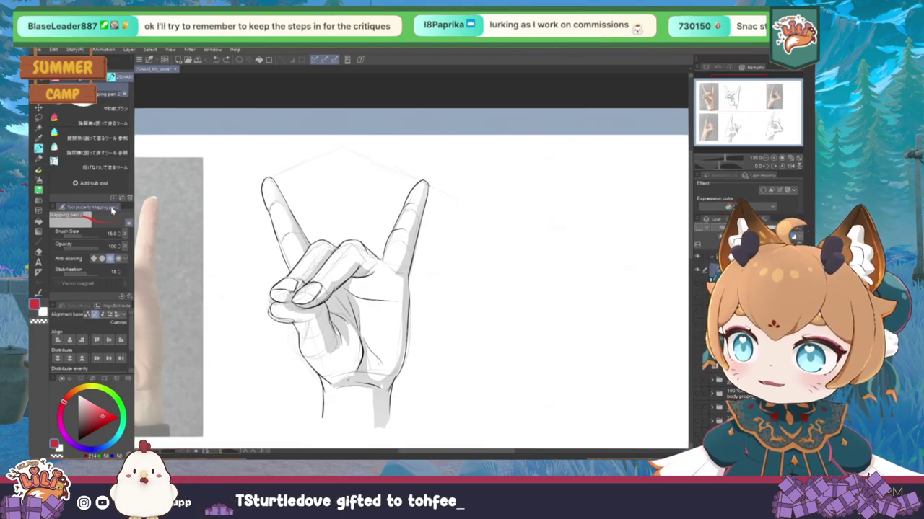
Examine the shaded hand drawings against their reference photos, both close up and as a full page
key(ctrl+minus)
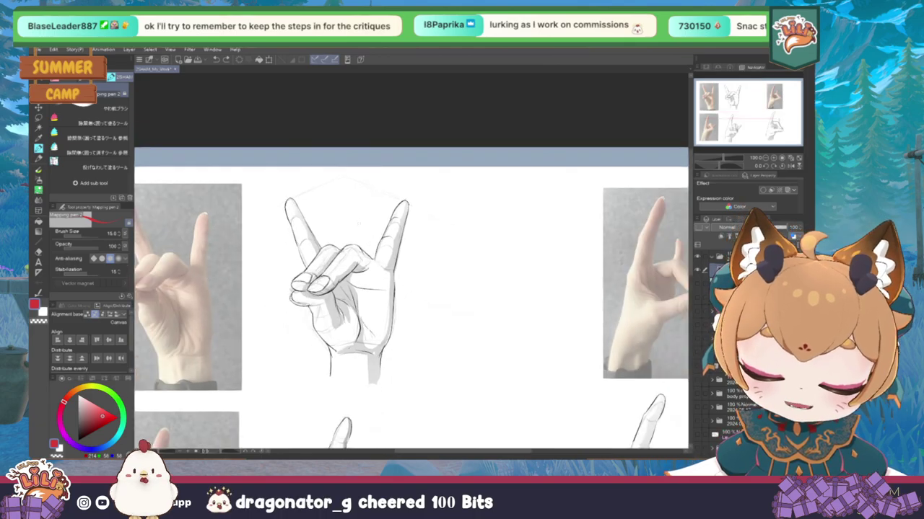
key(ctrl+plus)
key(ctrl+plus)
key(ctrl+plus)
key(ctrl+plus)
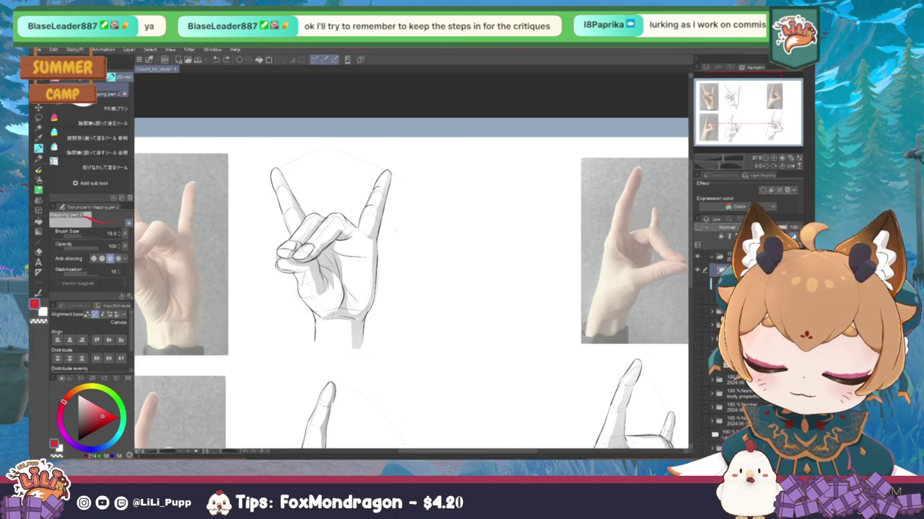
key(ctrl+minus)
key(ctrl+minus)
key(ctrl+minus)
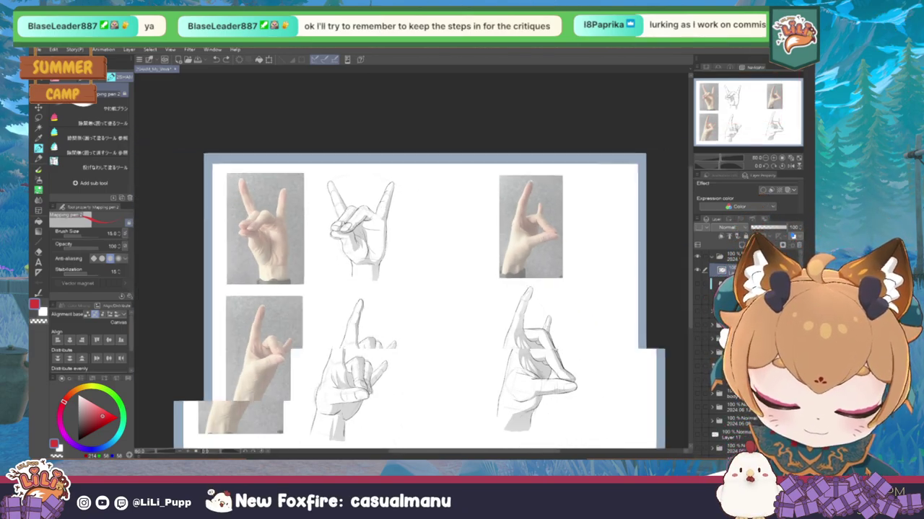
key(ctrl+plus)
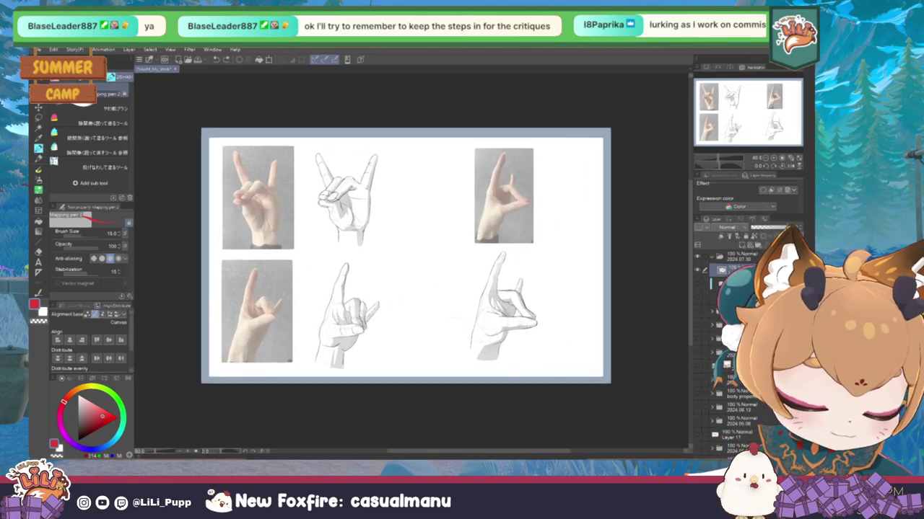
scroll(408, 294, right, 1)
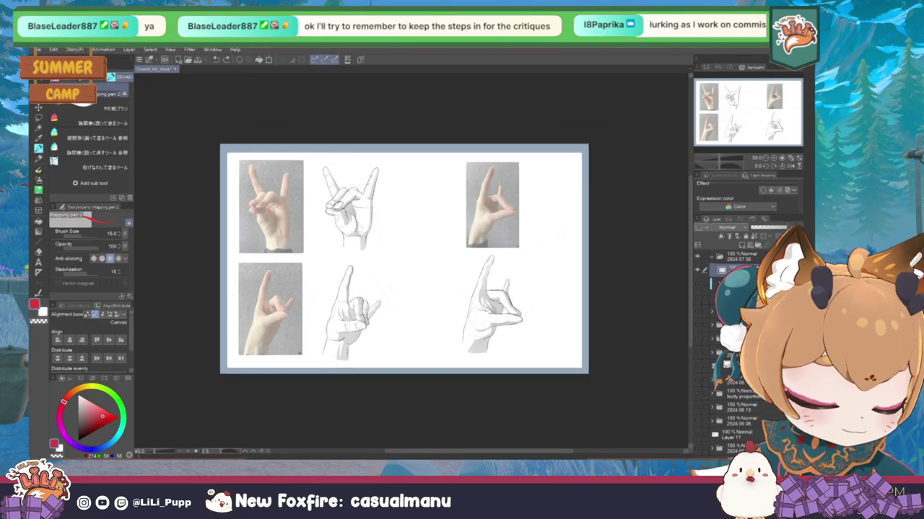
Sketch faint red construction lines around the thumb base of the drawing whose bent finger touches the thumb
scroll(538, 332, up, 5)
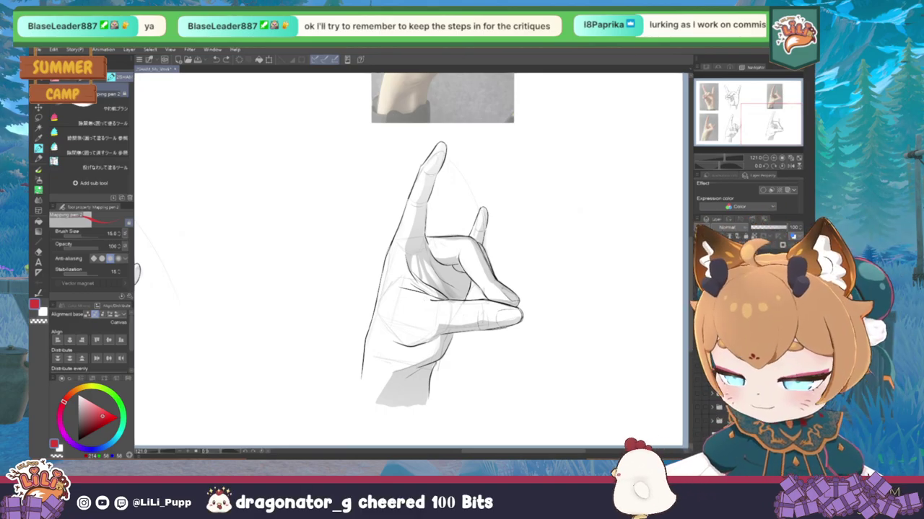
drag(401, 279, 405, 340)
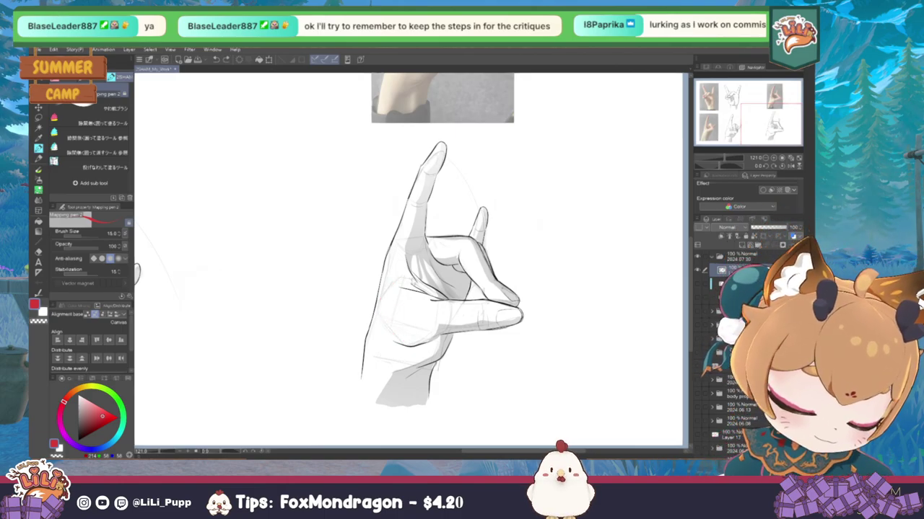
drag(404, 369, 382, 376)
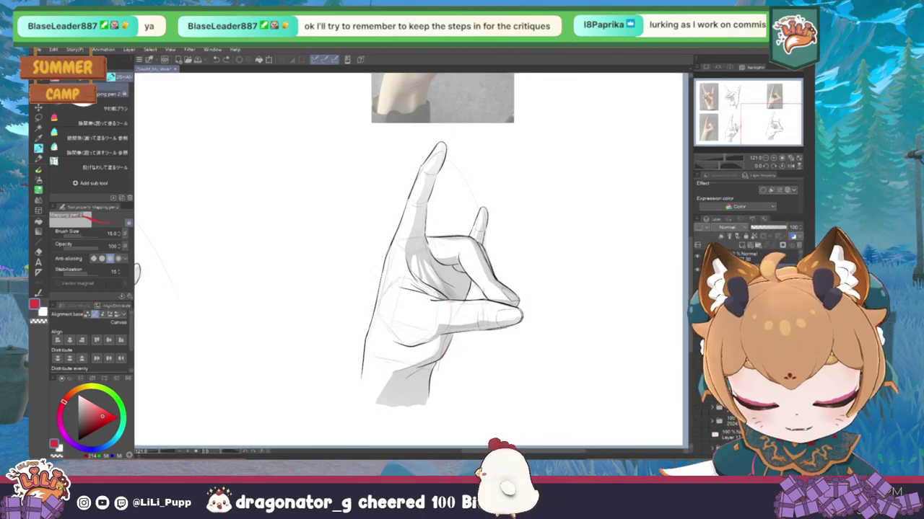
drag(403, 279, 379, 316)
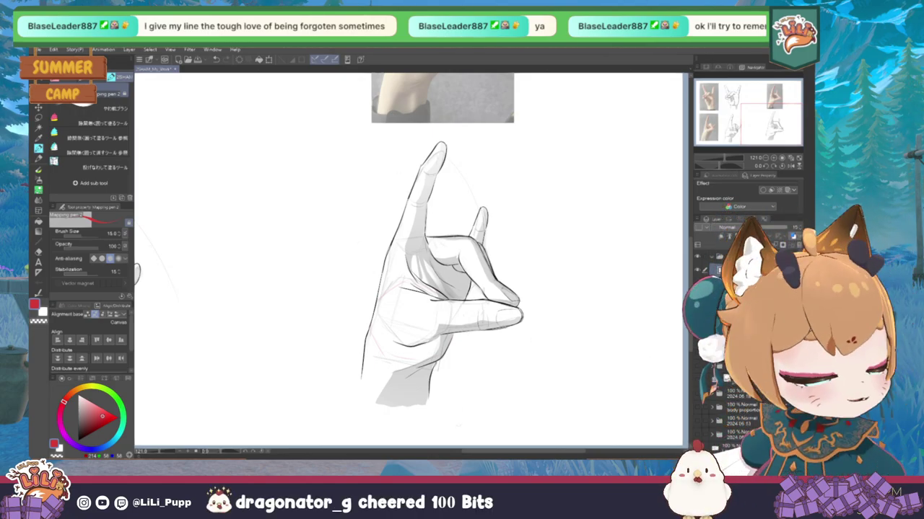
scroll(411, 274, down, 5)
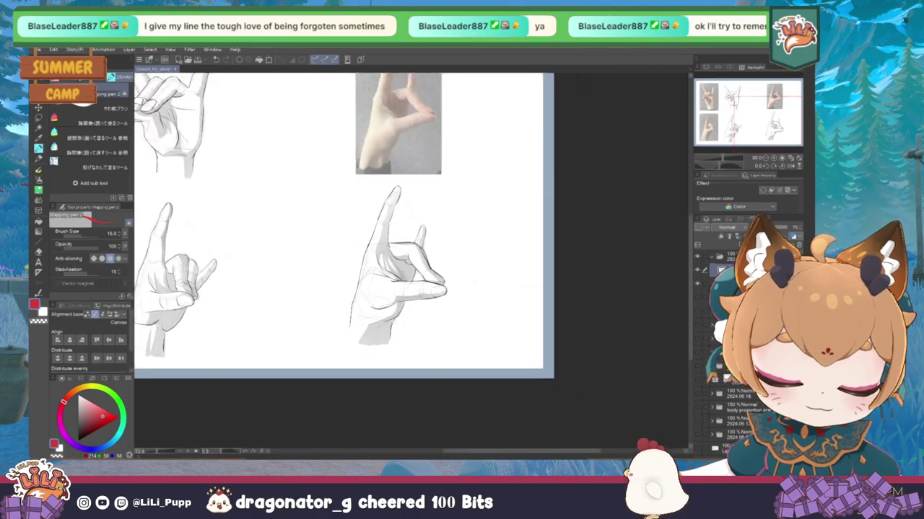
key(ctrl+plus)
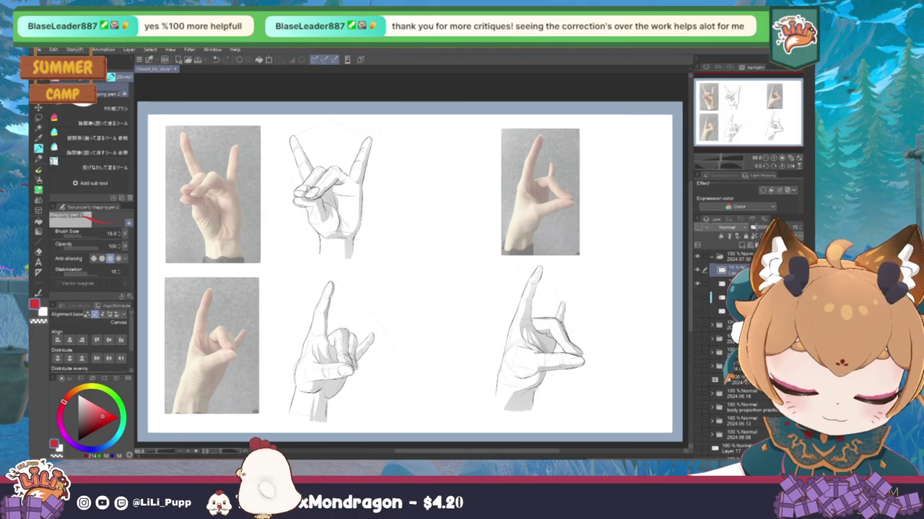
key(ctrl+minus)
key(ctrl+minus)
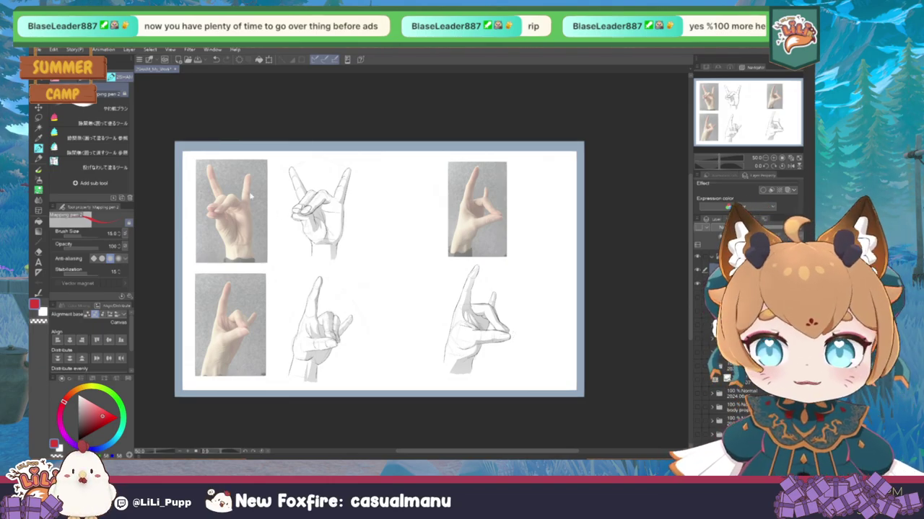
Raise the opacity of the annotation layer above the shaded hand studies to 100
click(725, 378)
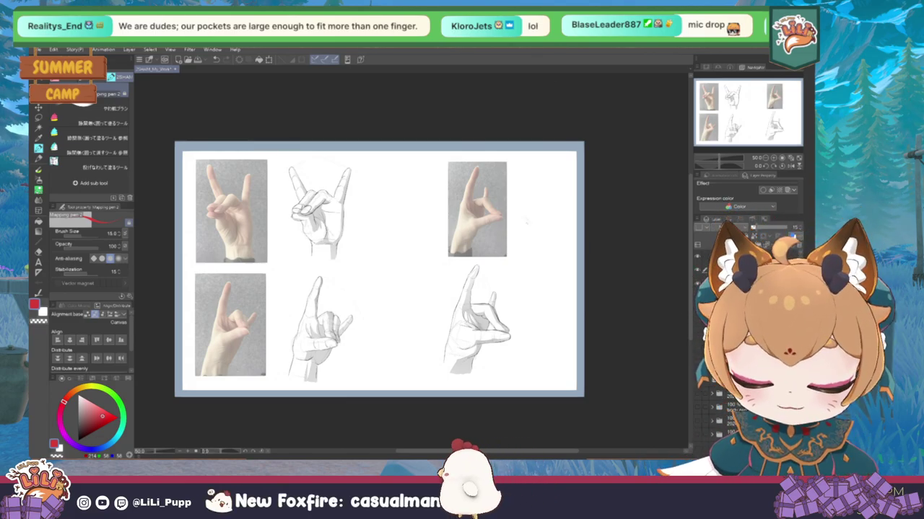
scroll(376, 284, down, 1)
scroll(375, 284, up, 2)
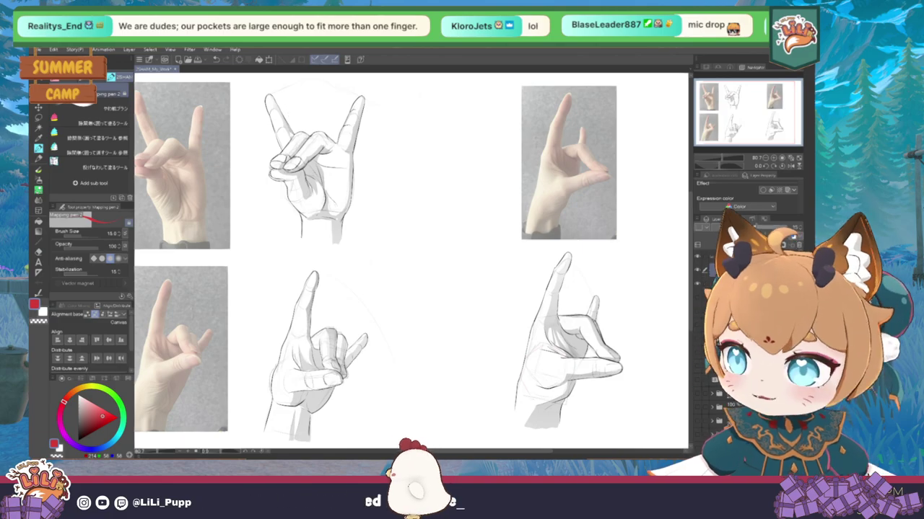
scroll(464, 260, down, 1)
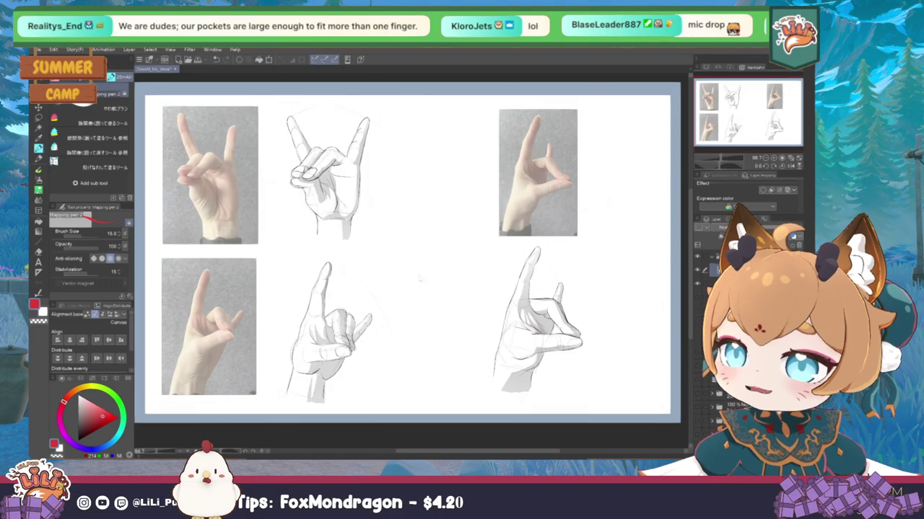
scroll(275, 283, up, 2)
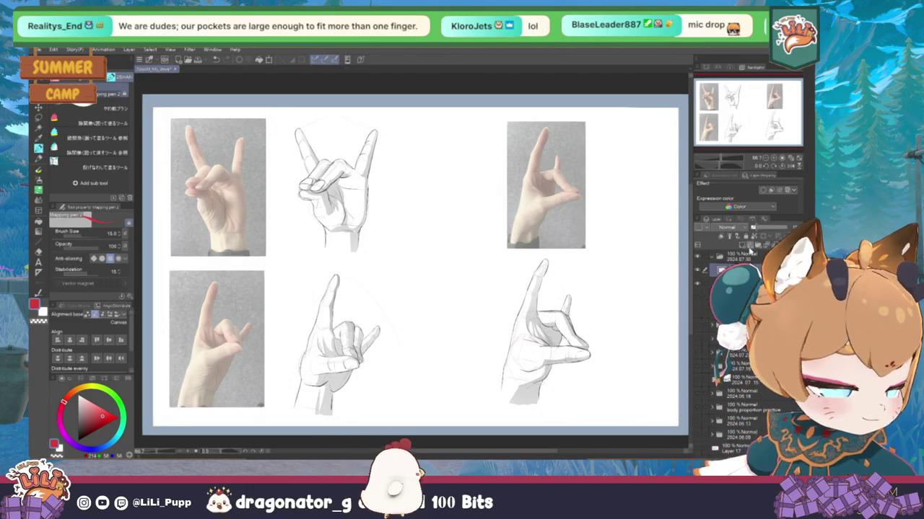
drag(743, 228, 794, 227)
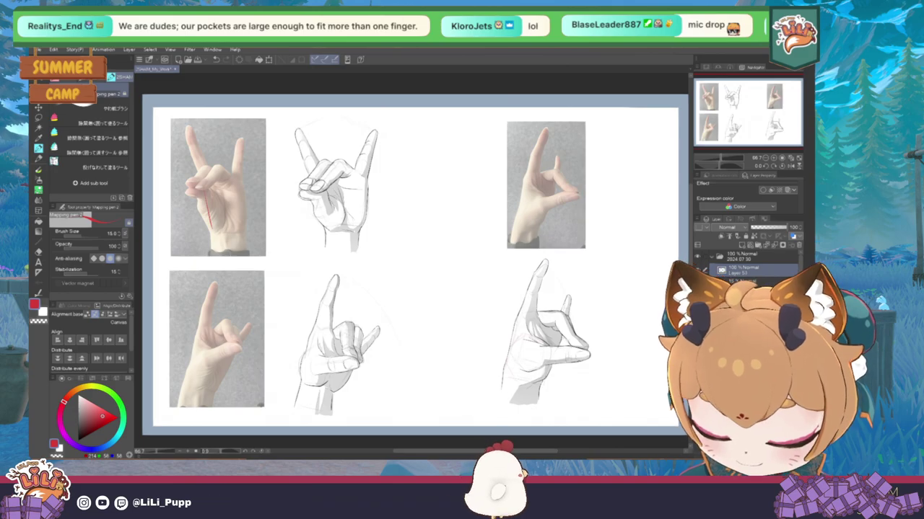
Try red curves around the palm of the horns-gesture photo, and undo them
drag(206, 196, 238, 231)
drag(207, 184, 241, 229)
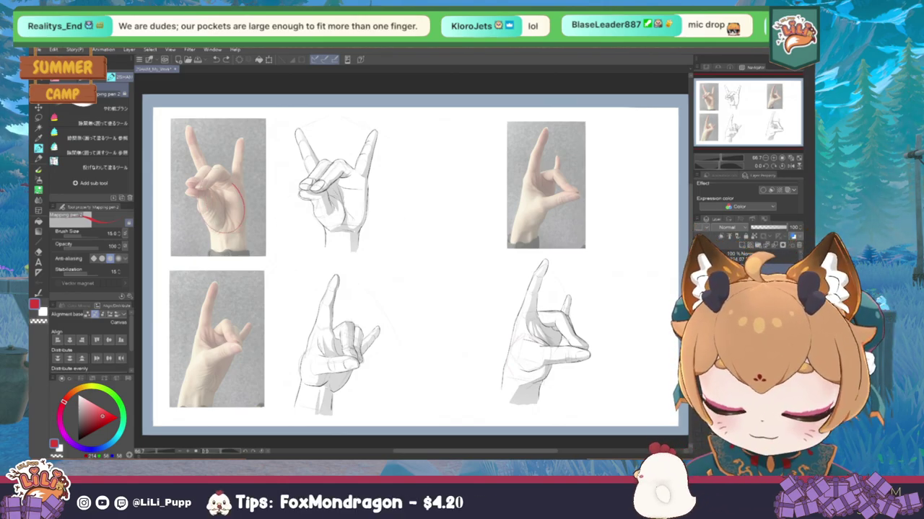
drag(404, 165, 409, 219)
key(ctrl+z)
key(ctrl+z)
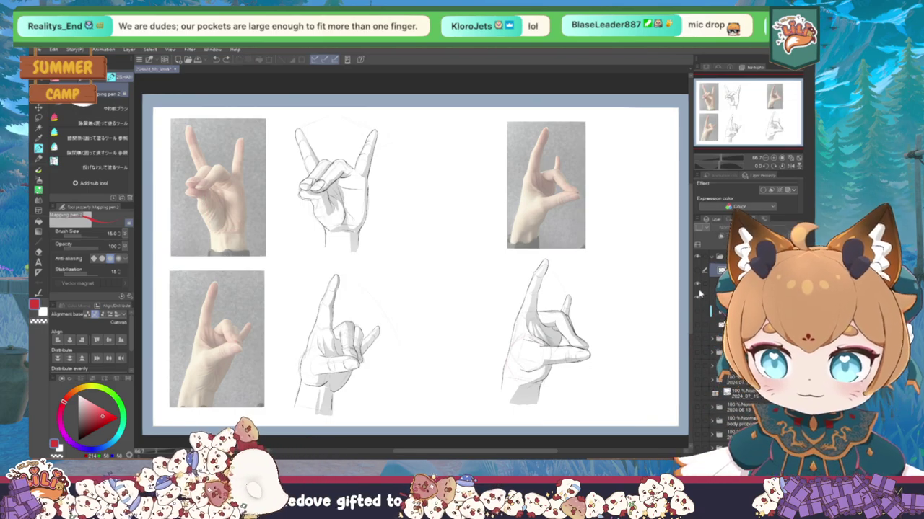
Collapse the 2024.07.30 folder and switch page visibility to the 2024.07.29 hands, followed by the 2024.07.25 hands
click(700, 302)
click(699, 302)
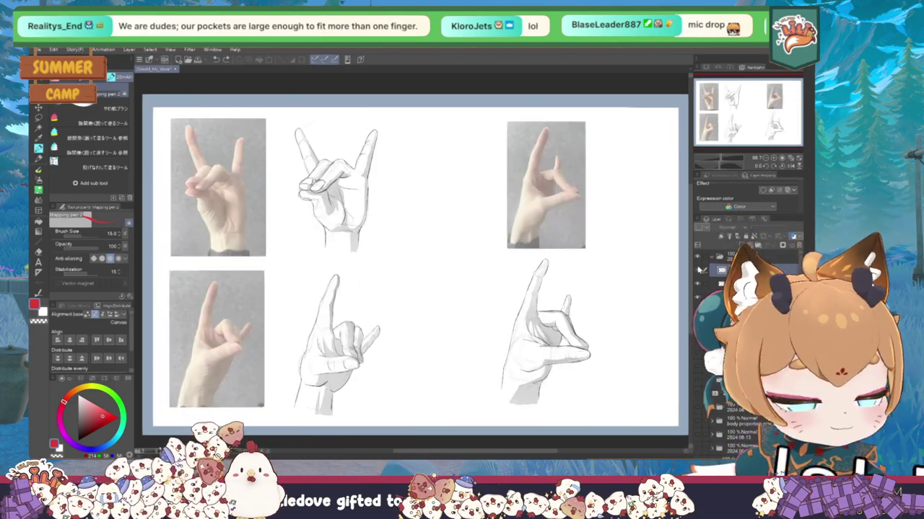
click(714, 256)
click(698, 272)
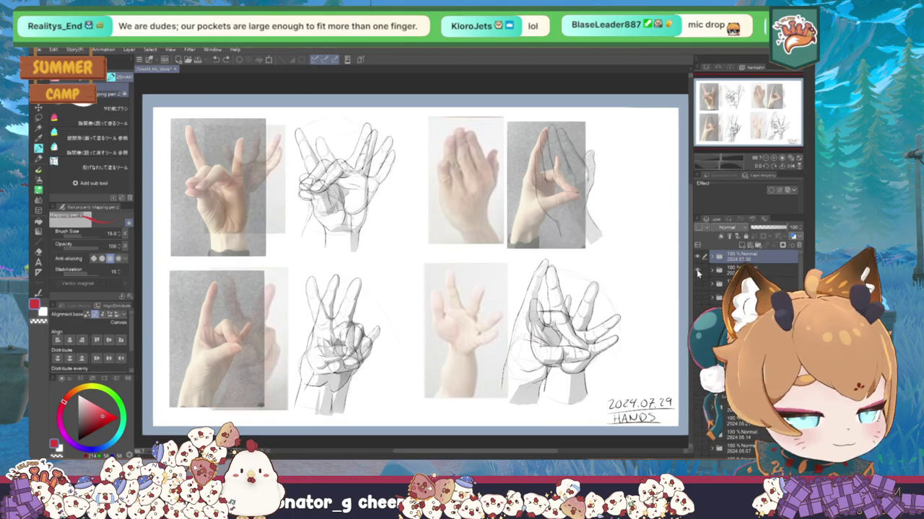
click(699, 267)
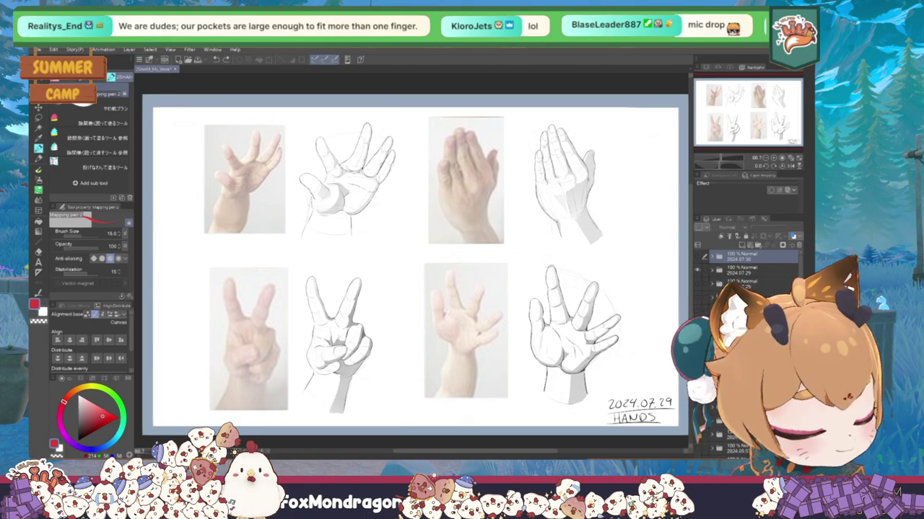
click(697, 271)
click(697, 288)
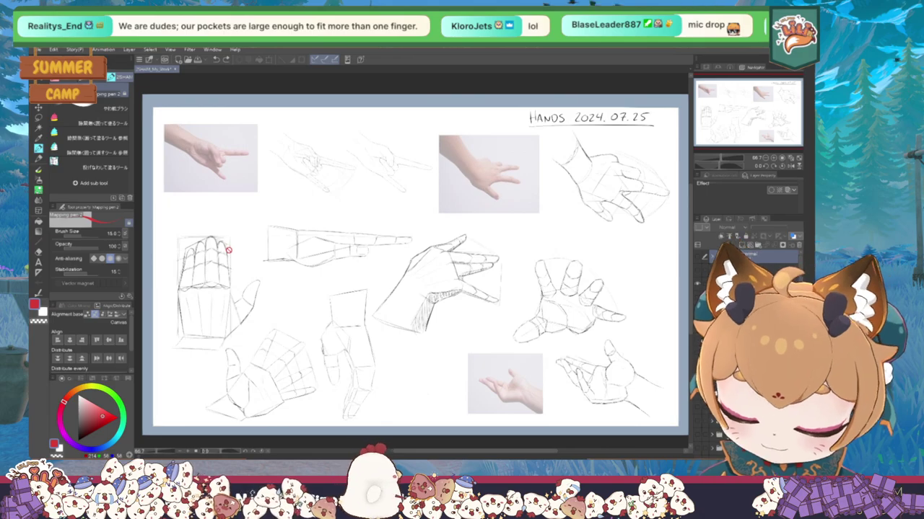
Hide the 2024.07.25 page and show the Rapid Fire hand photo grid with the Blocking Proportions notes
key(o)
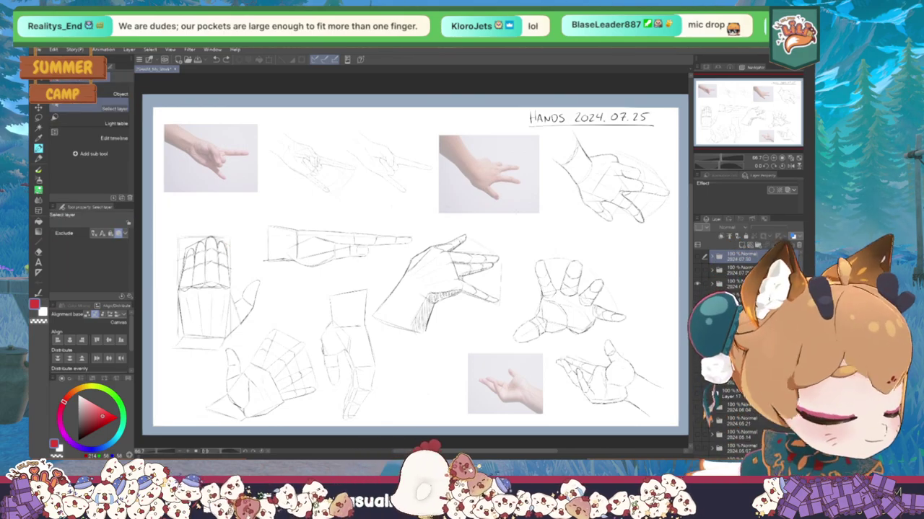
click(699, 303)
click(699, 303)
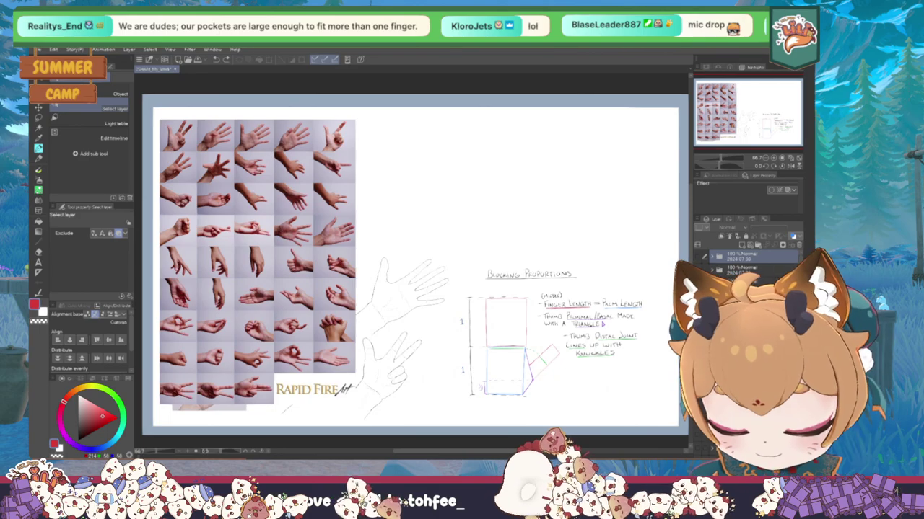
Add a new layer and try red pen marks around an open-palm photo and the open-hand sketch, undoing them
key(p)
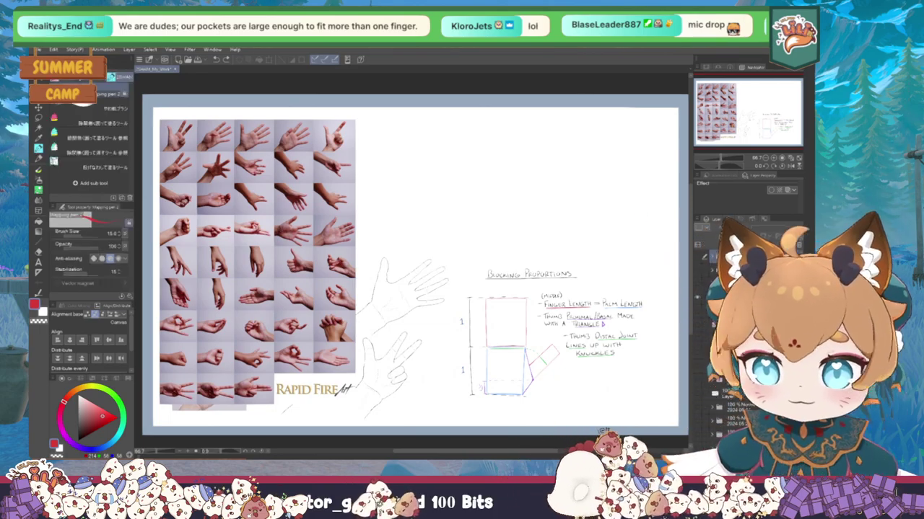
drag(338, 211, 325, 247)
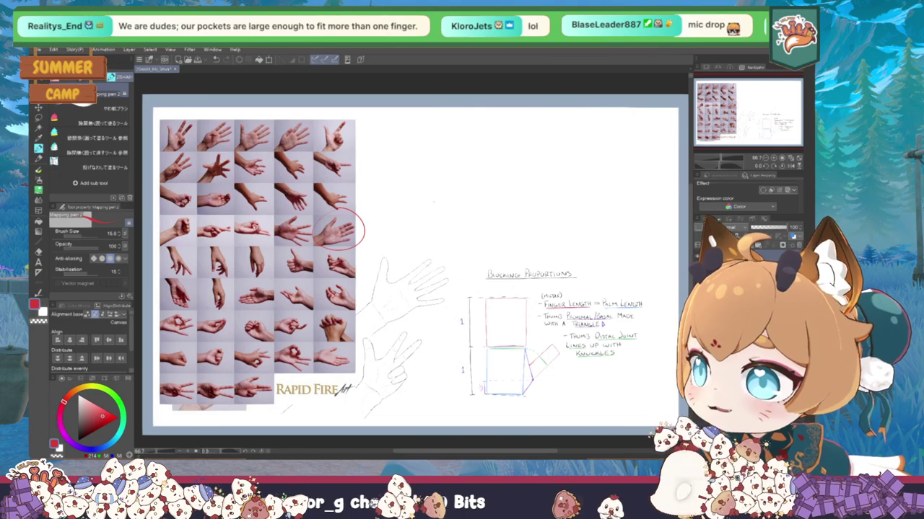
key(ctrl+z)
key(ctrl+shift+n)
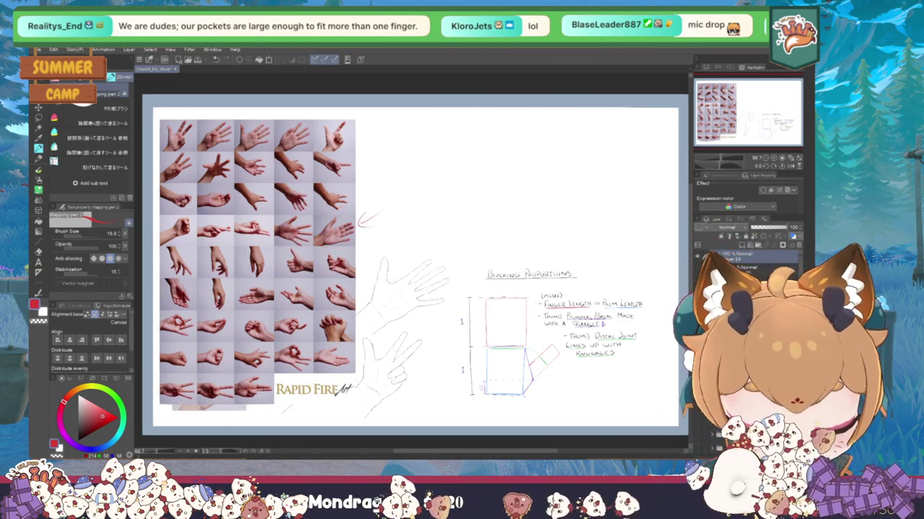
drag(422, 242, 358, 321)
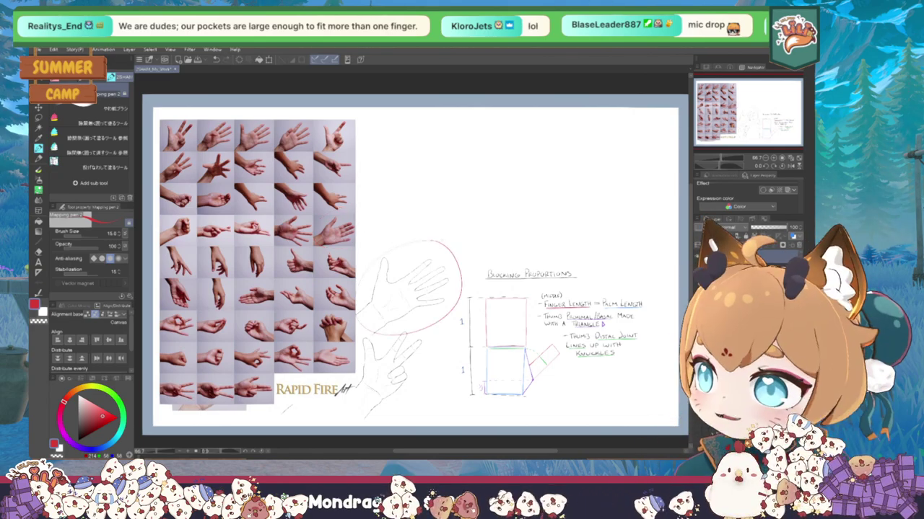
key(ctrl+z)
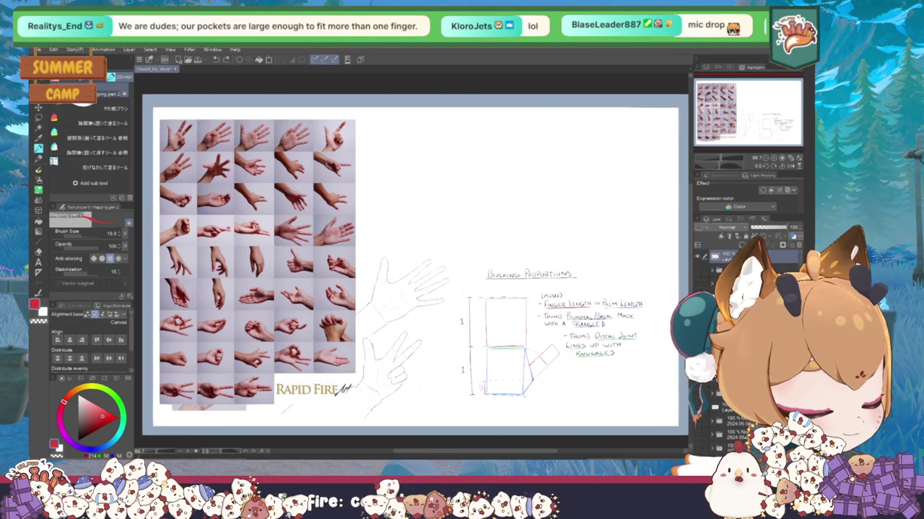
Show the 2024.07.30 hand studies again and try red pen marks near the lower drawing's raised fingers, removing them
click(699, 273)
click(699, 273)
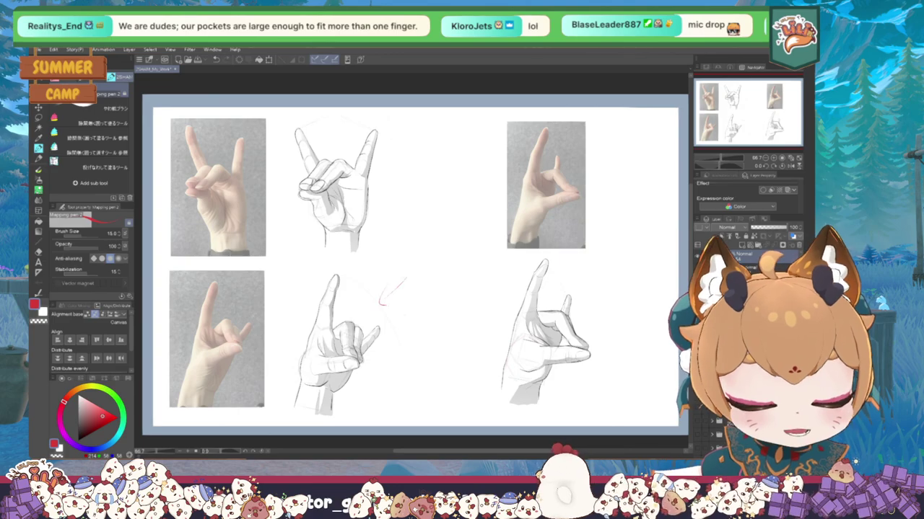
drag(405, 278, 396, 304)
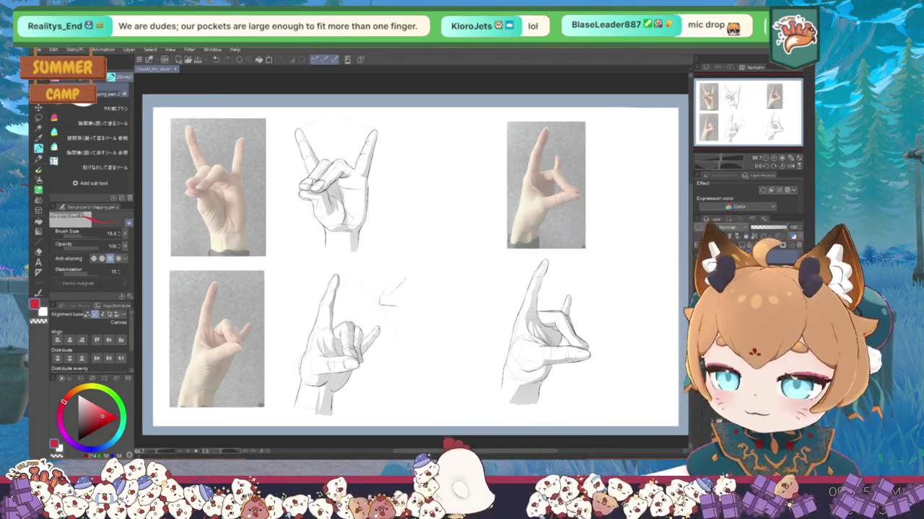
key(ctrl+z)
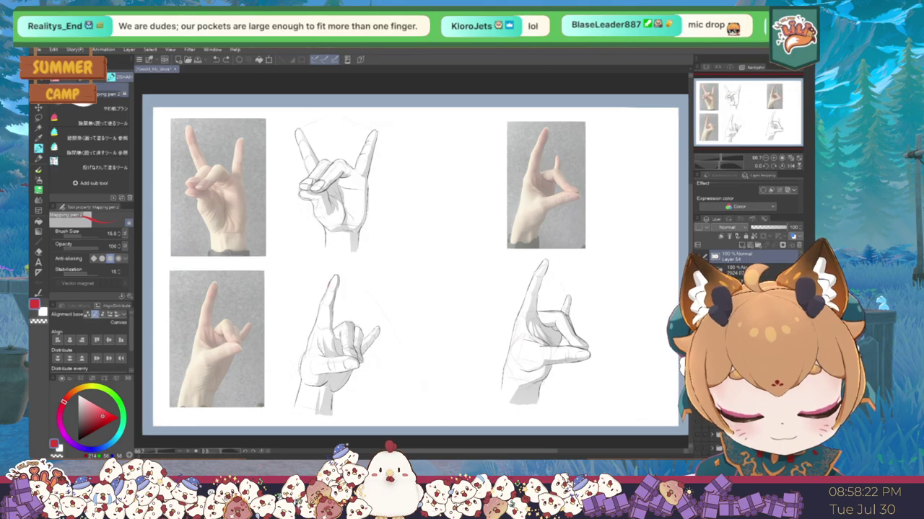
drag(333, 276, 328, 288)
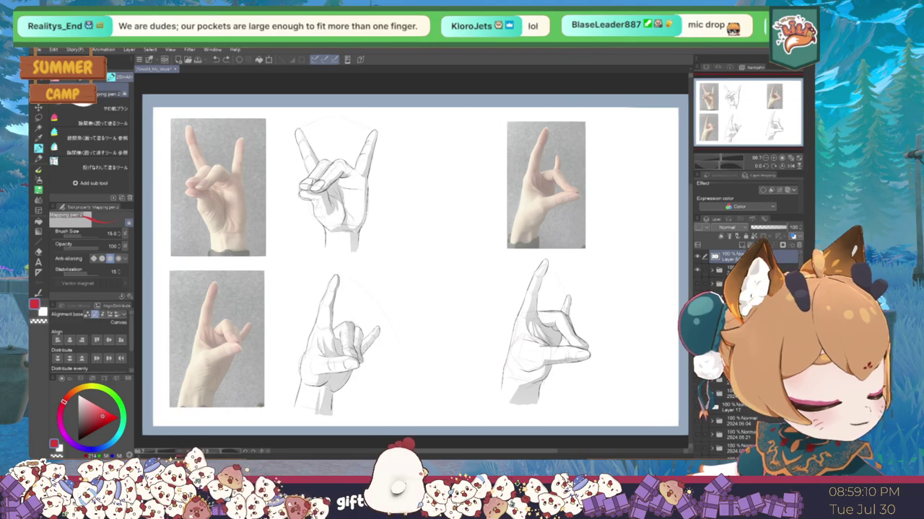
click(699, 258)
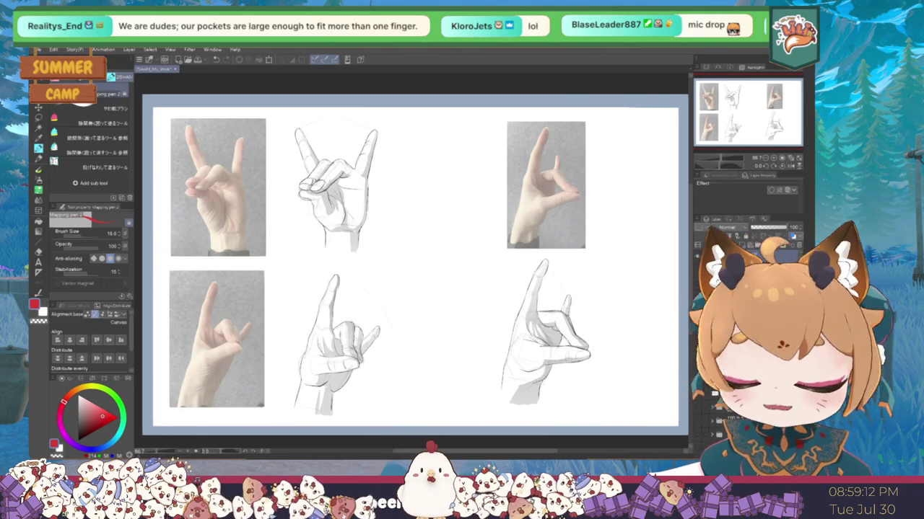